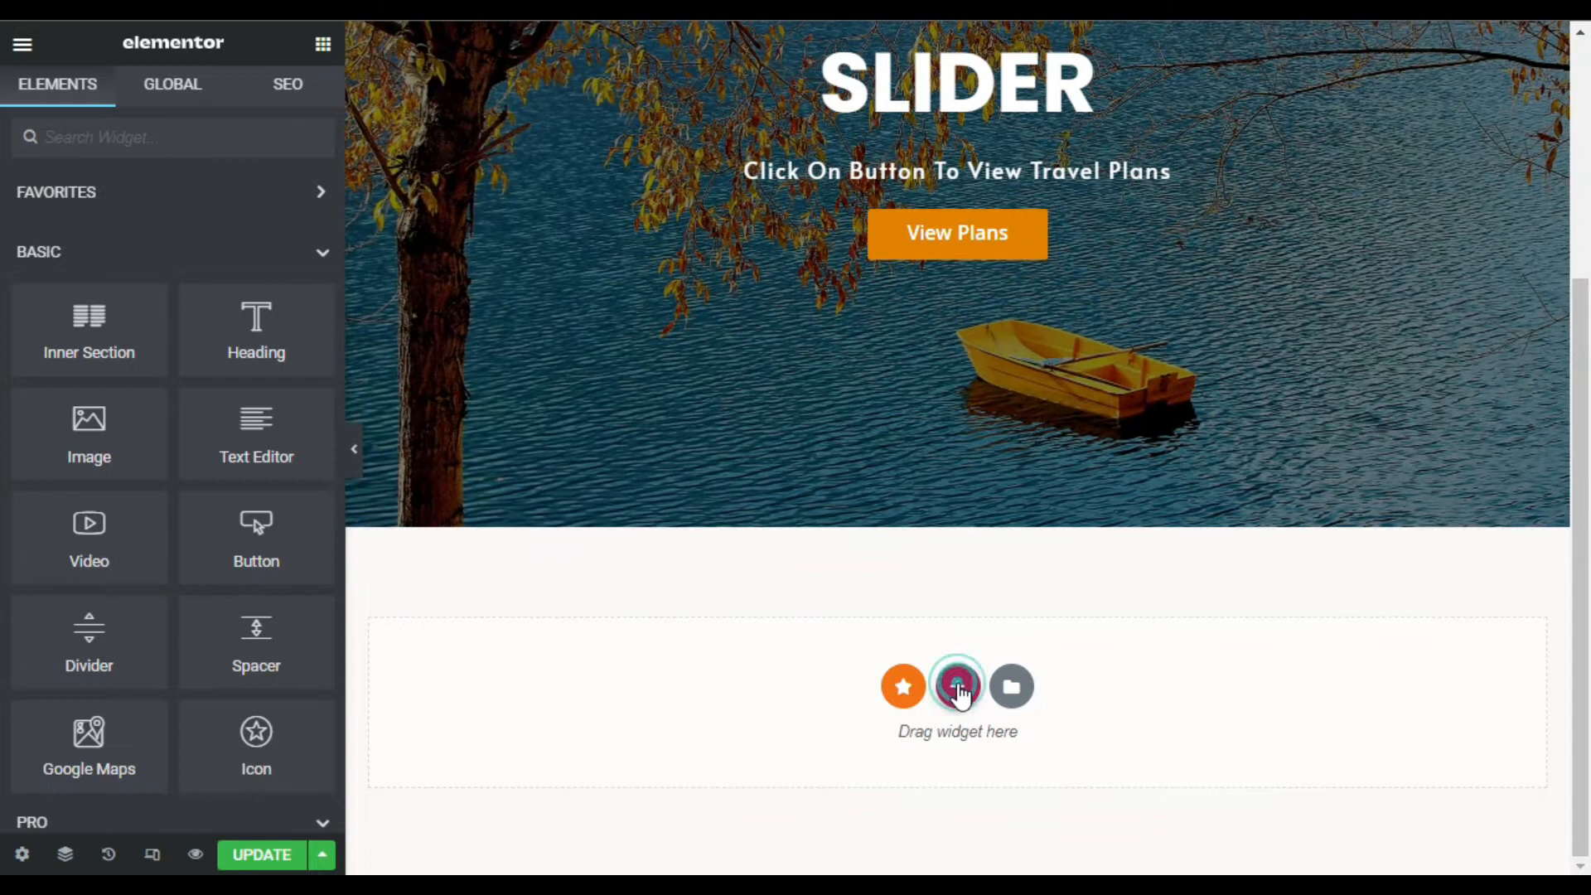
Add a three-column section below the slider and set its height to Fit To Screen
click(957, 694)
scroll(957, 695, down, 2)
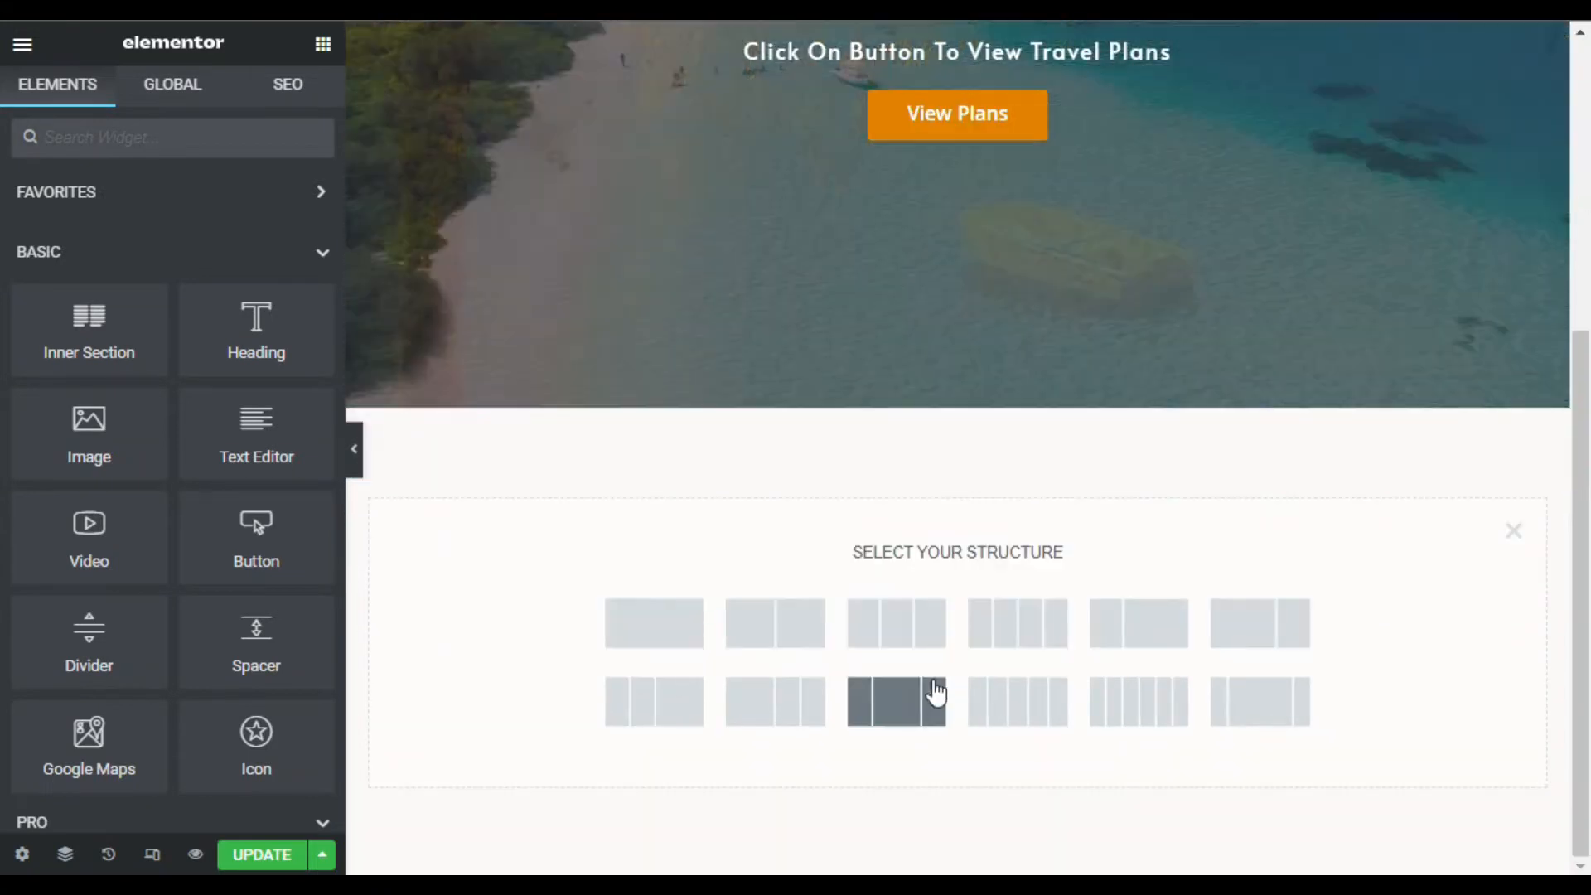
click(880, 617)
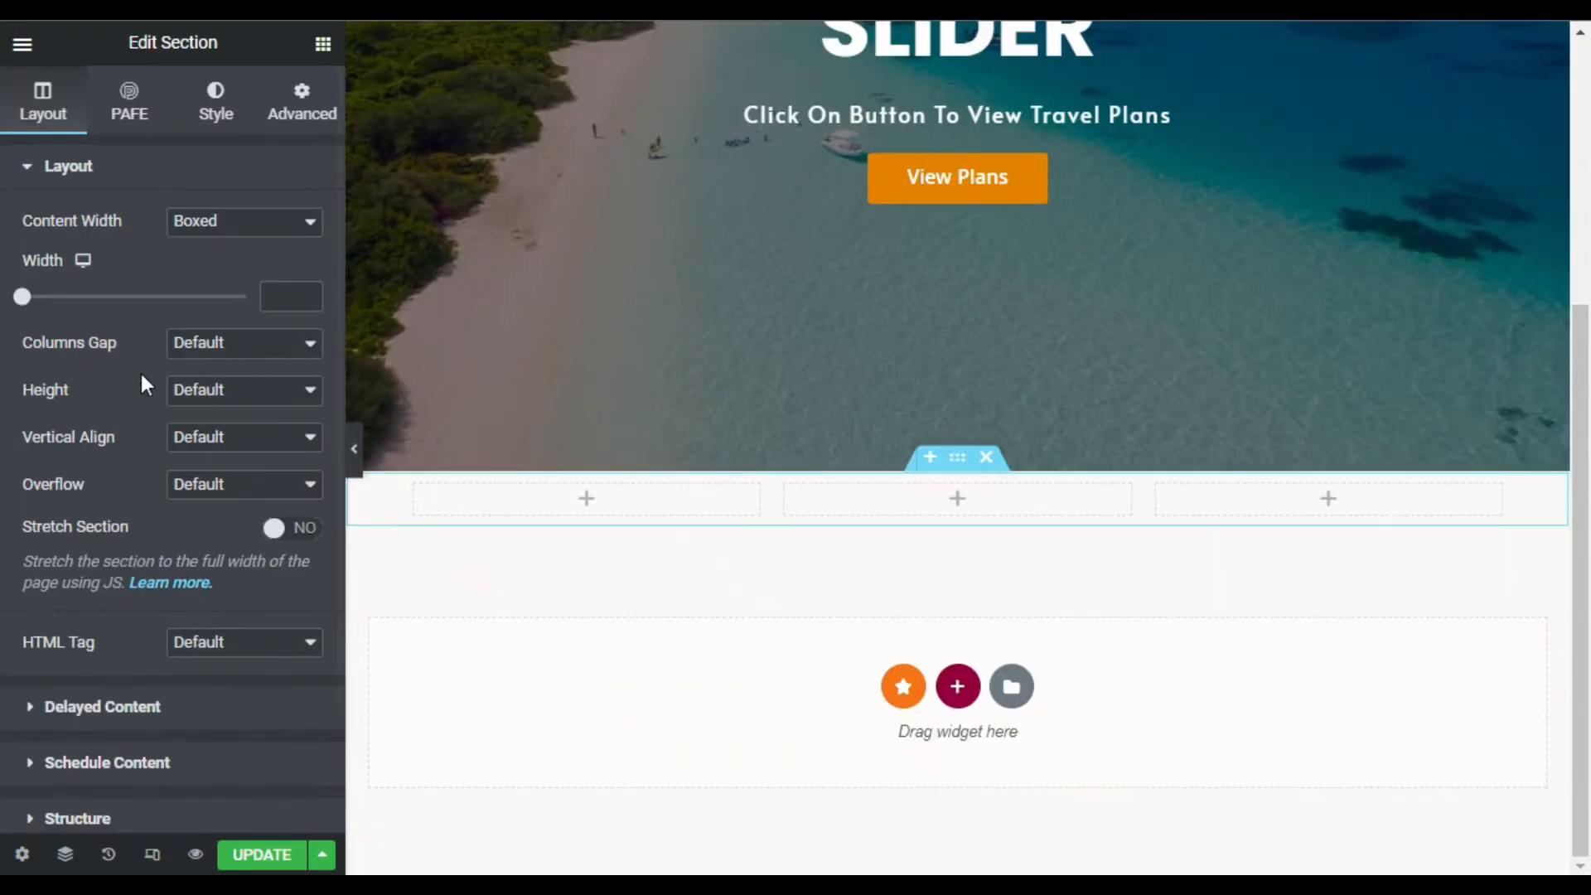
click(202, 392)
click(224, 440)
drag(1584, 356, 1580, 500)
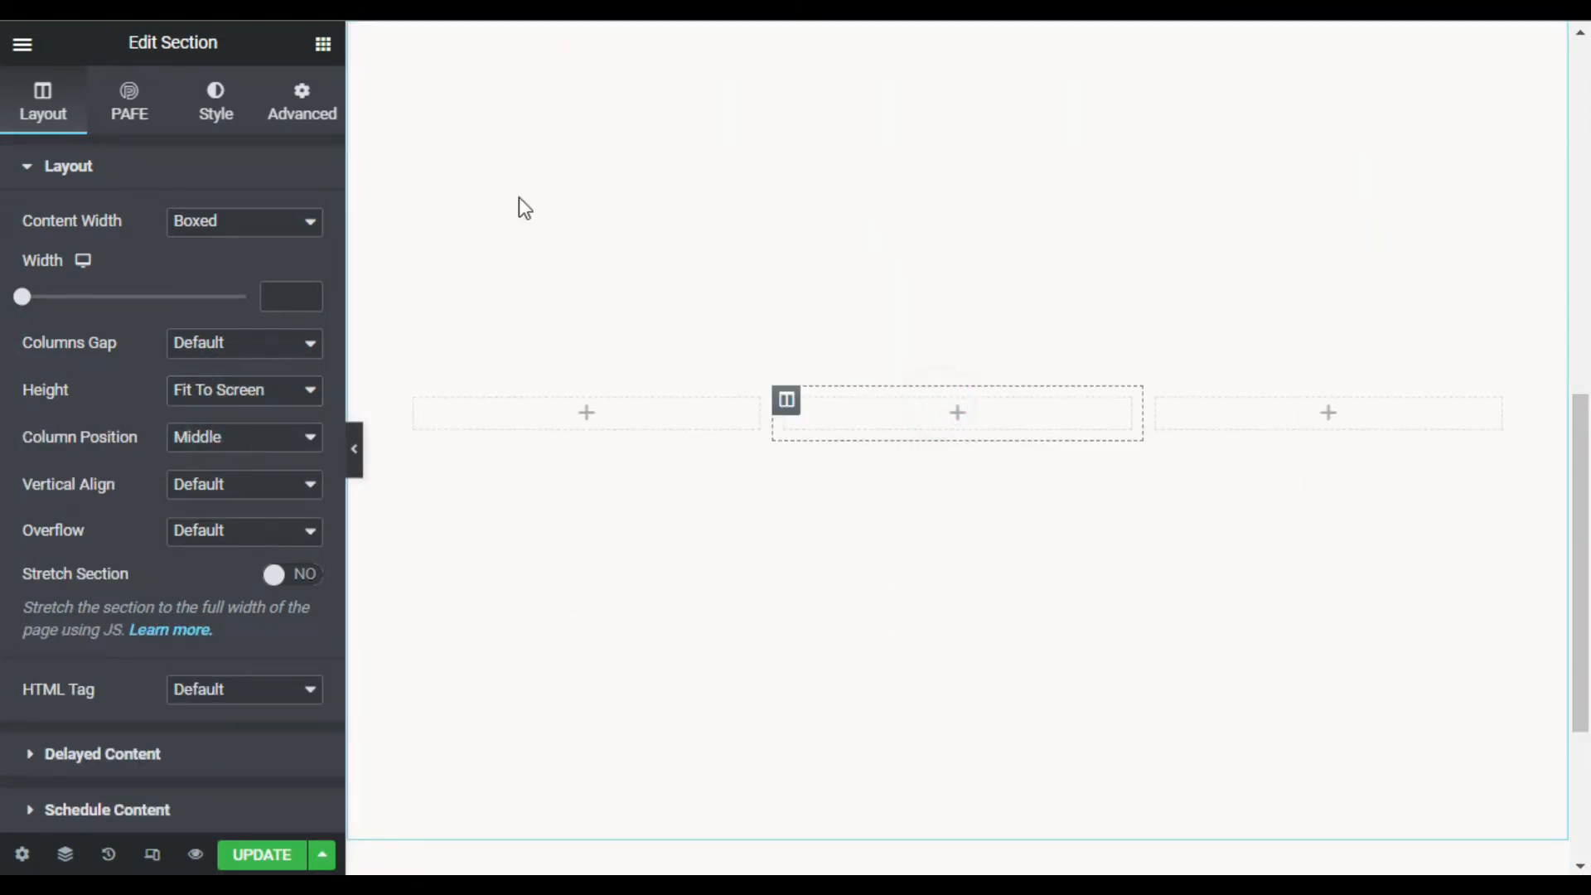
Place an inner section in the middle column and delete its second column, leaving a single inner column
click(978, 418)
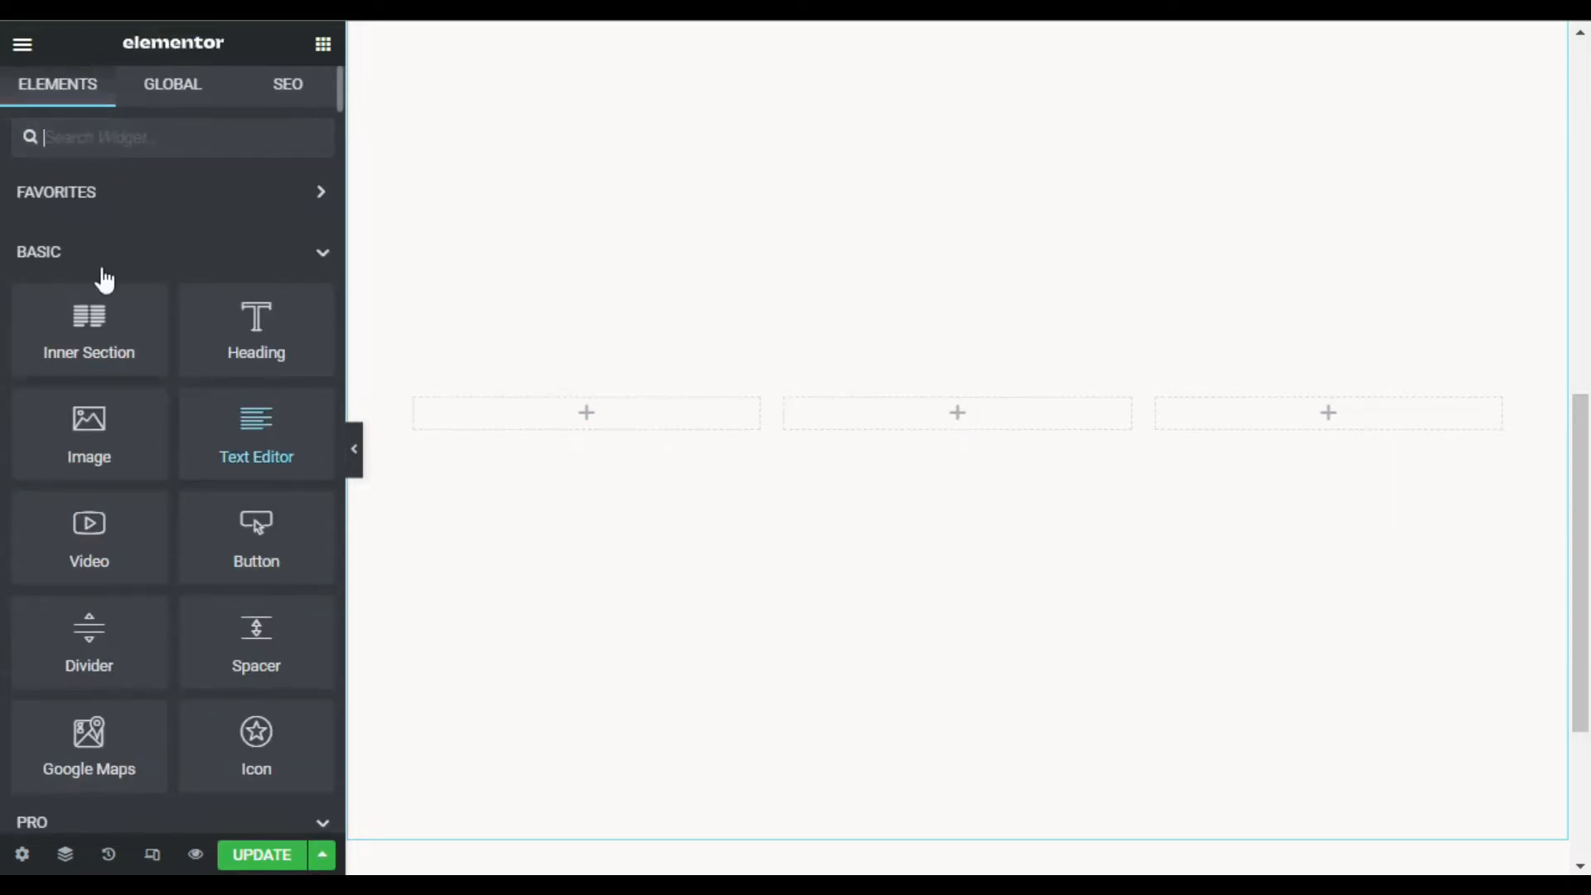
drag(184, 315, 994, 429)
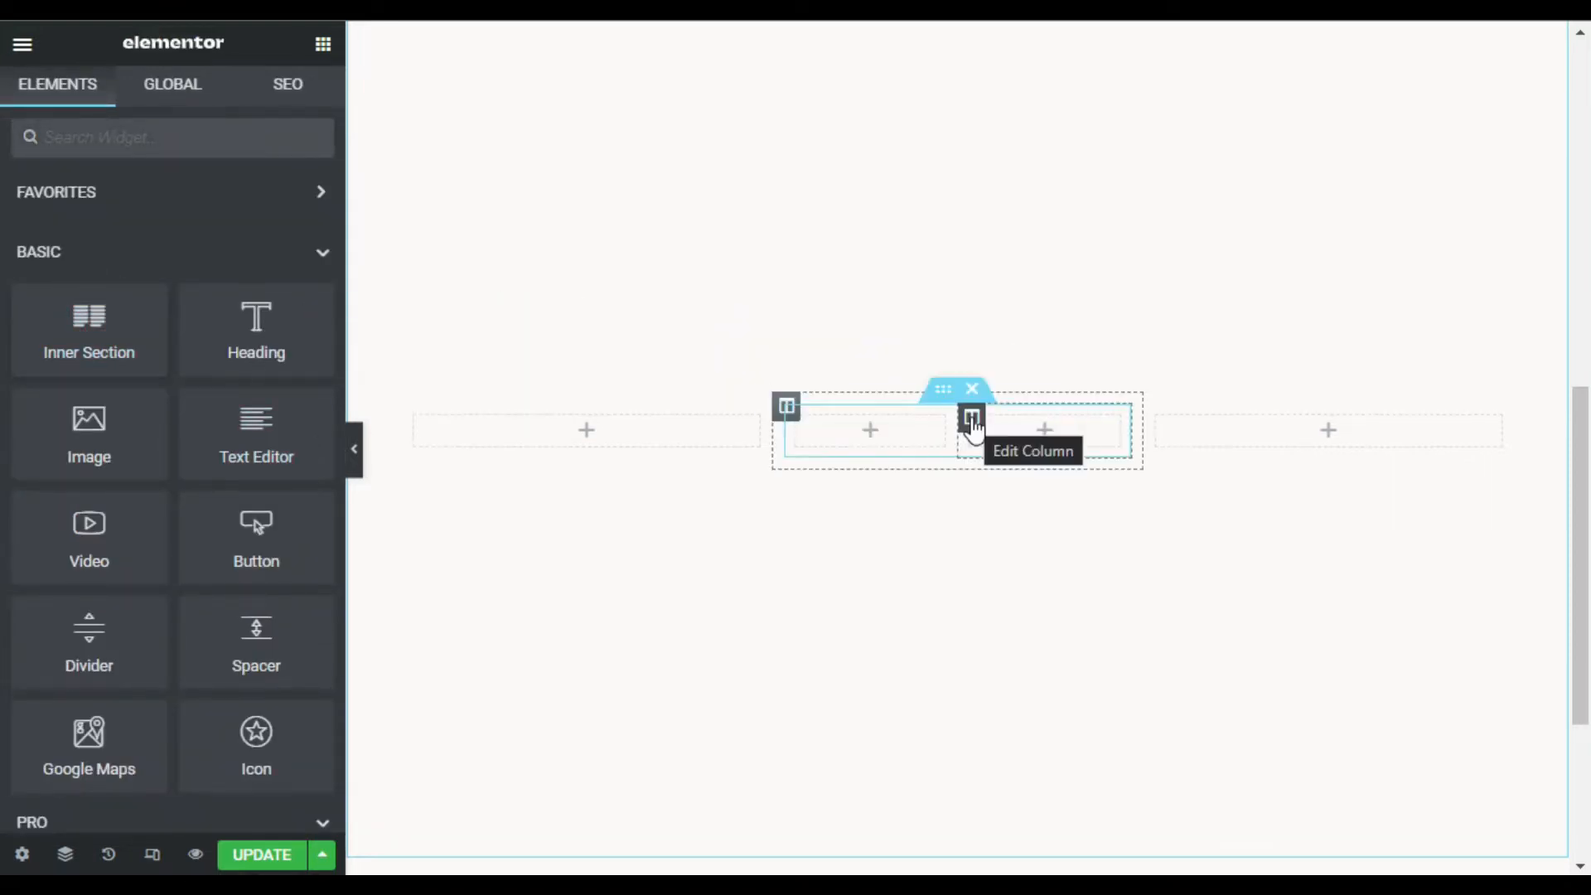
right_click(974, 429)
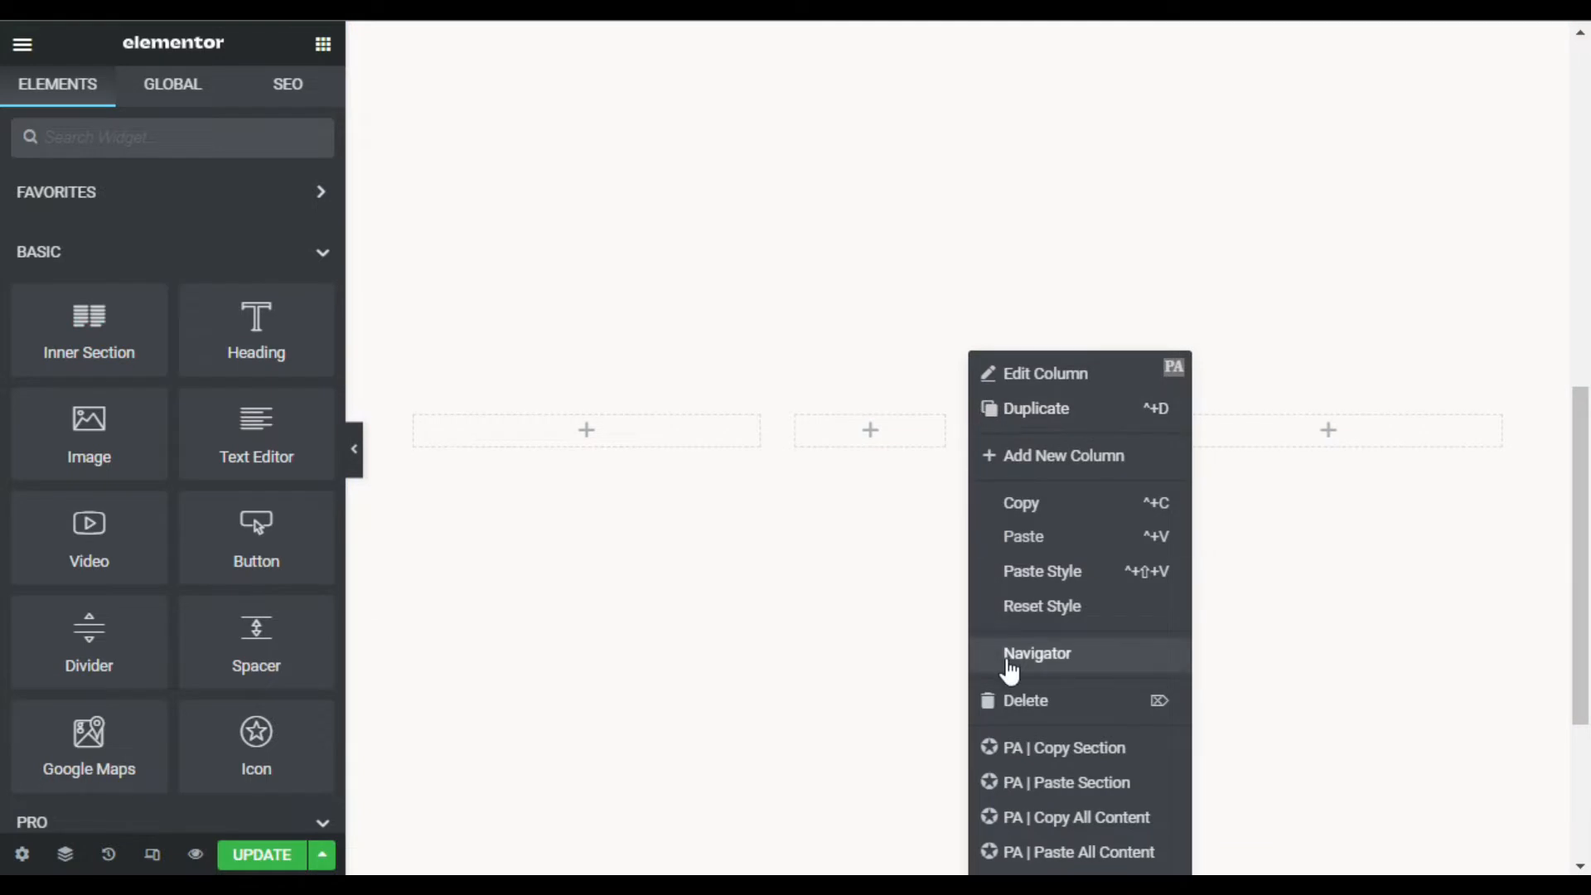
click(1028, 703)
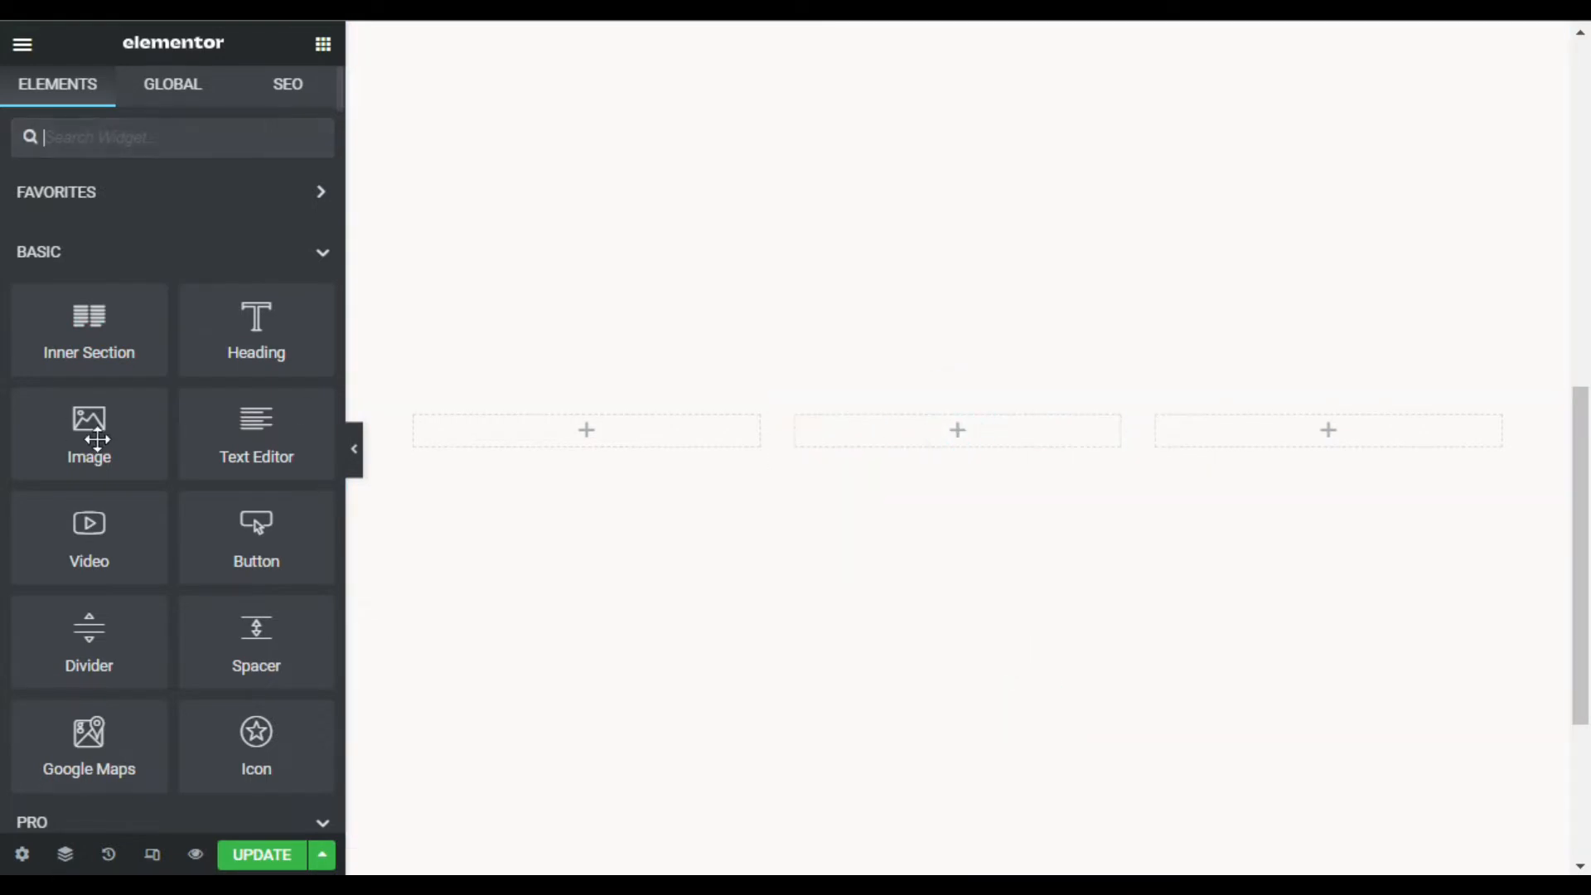
Add an Image widget to the inner column and insert Home-Halloween-Party-1.png from the media library
drag(286, 447, 967, 430)
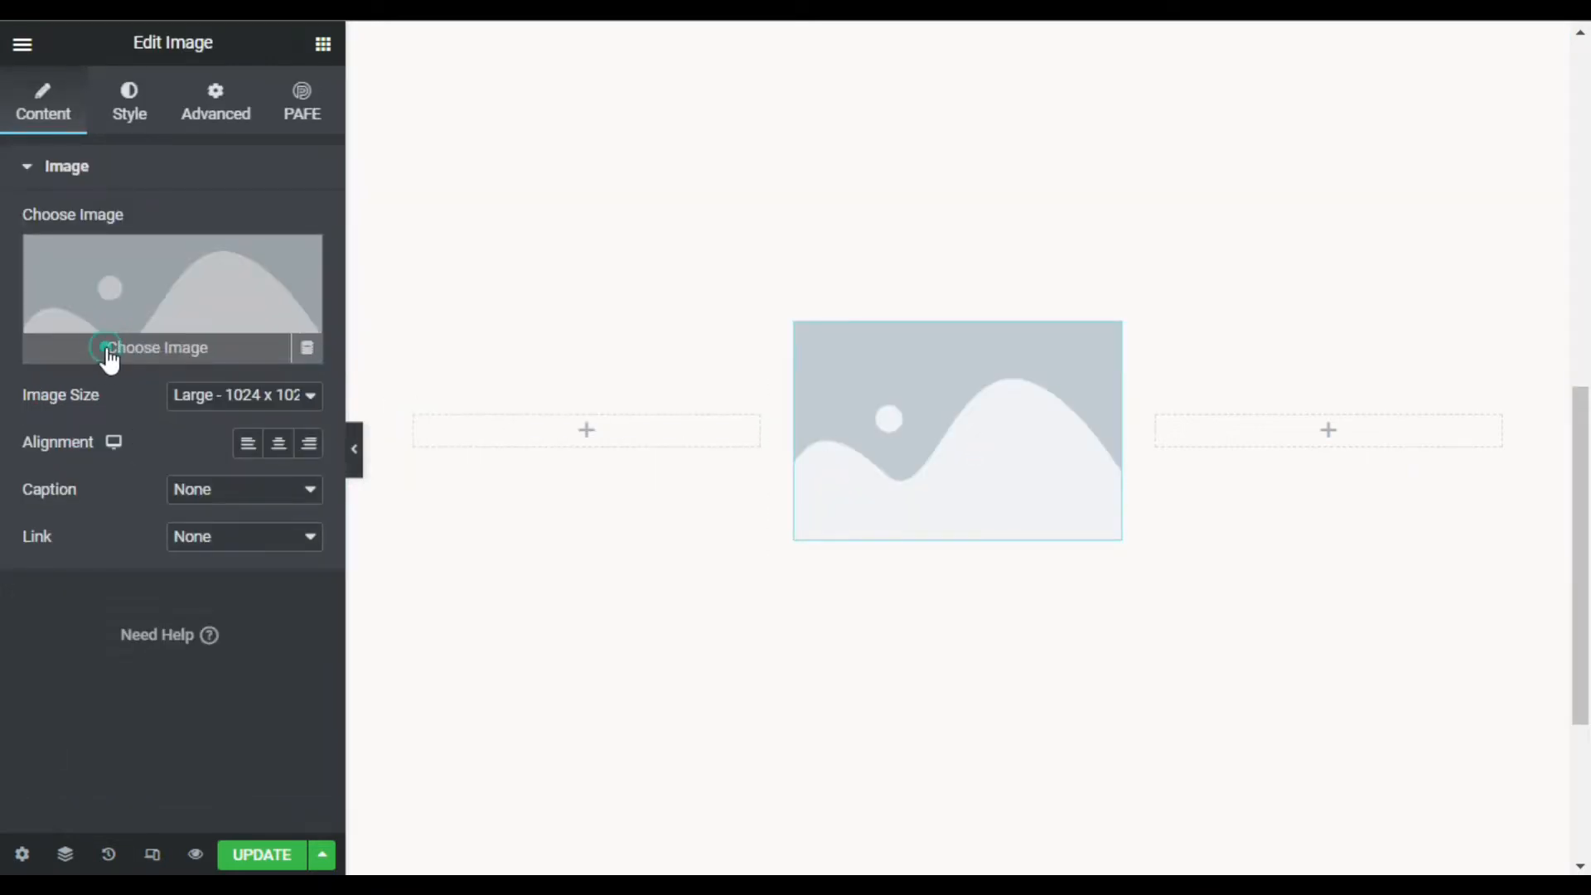
click(109, 352)
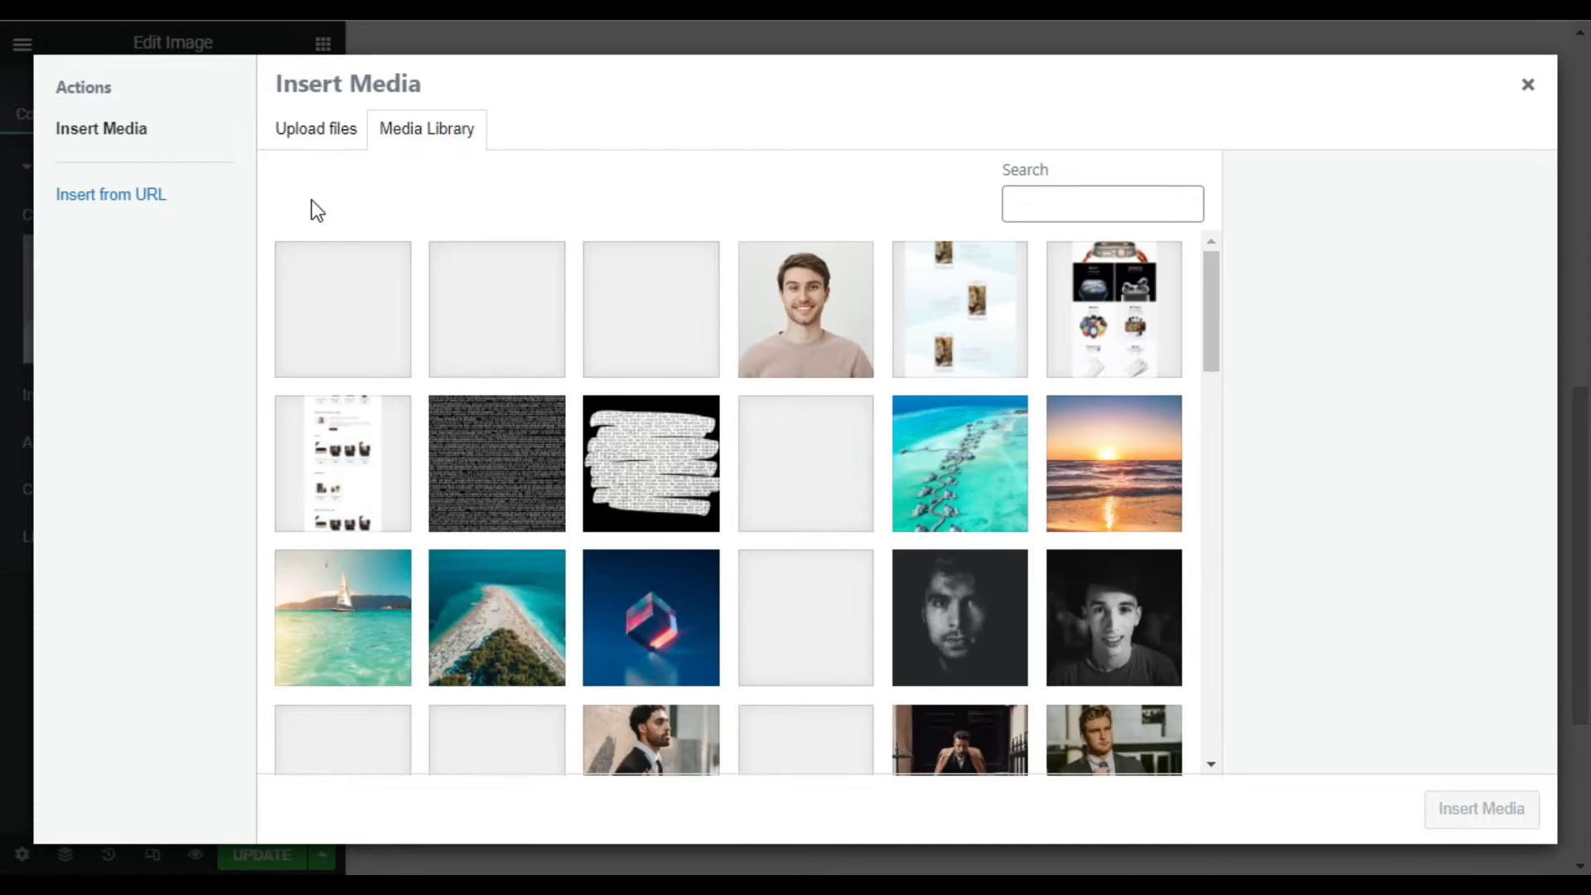
click(515, 340)
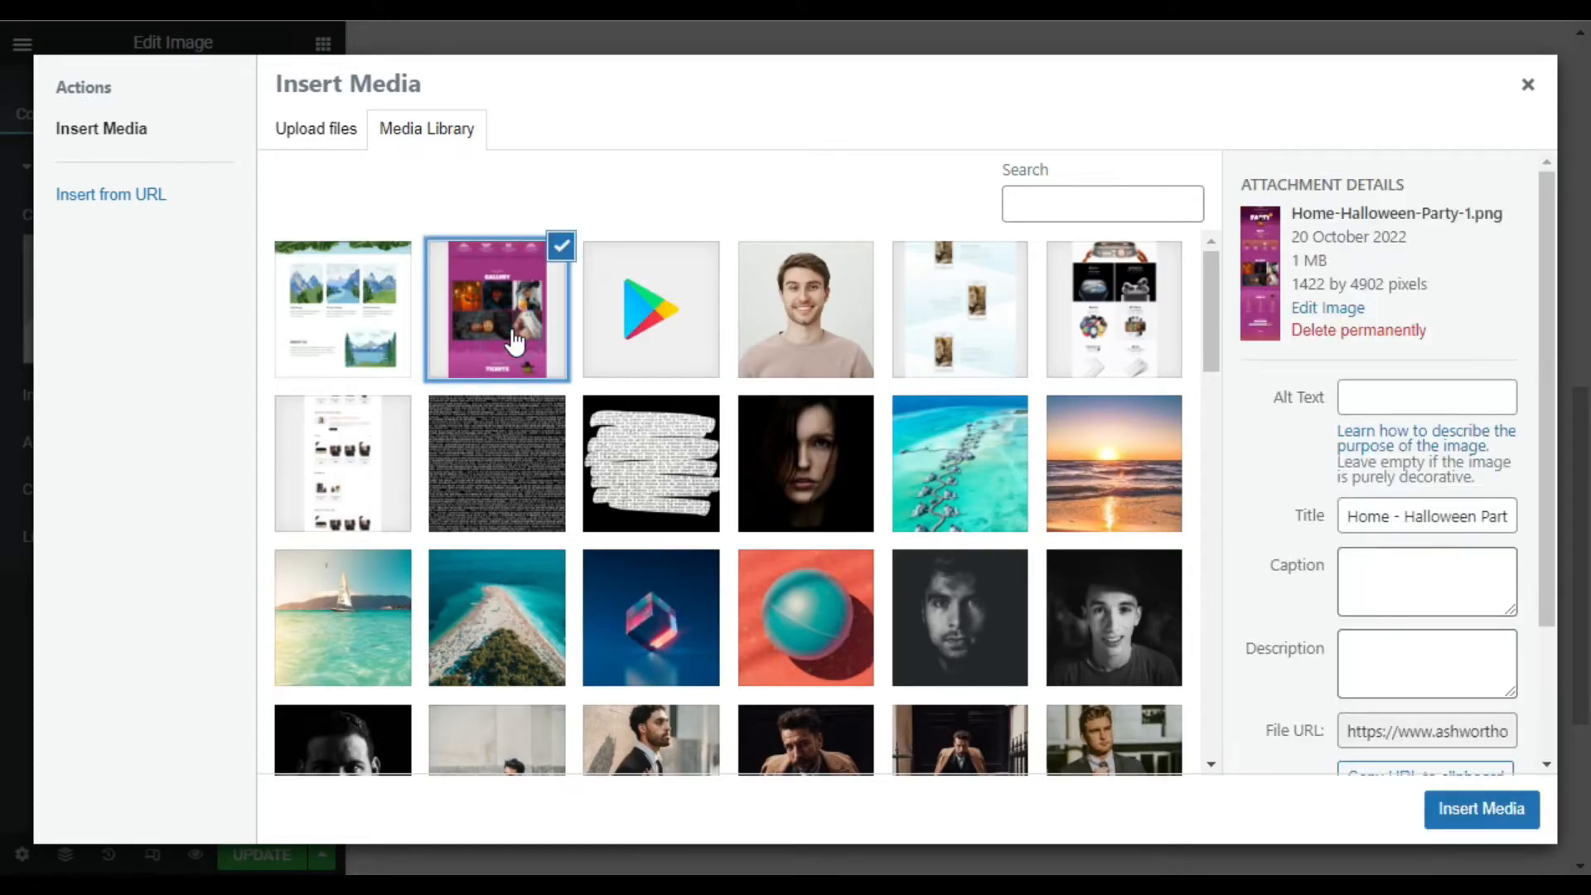
click(1482, 809)
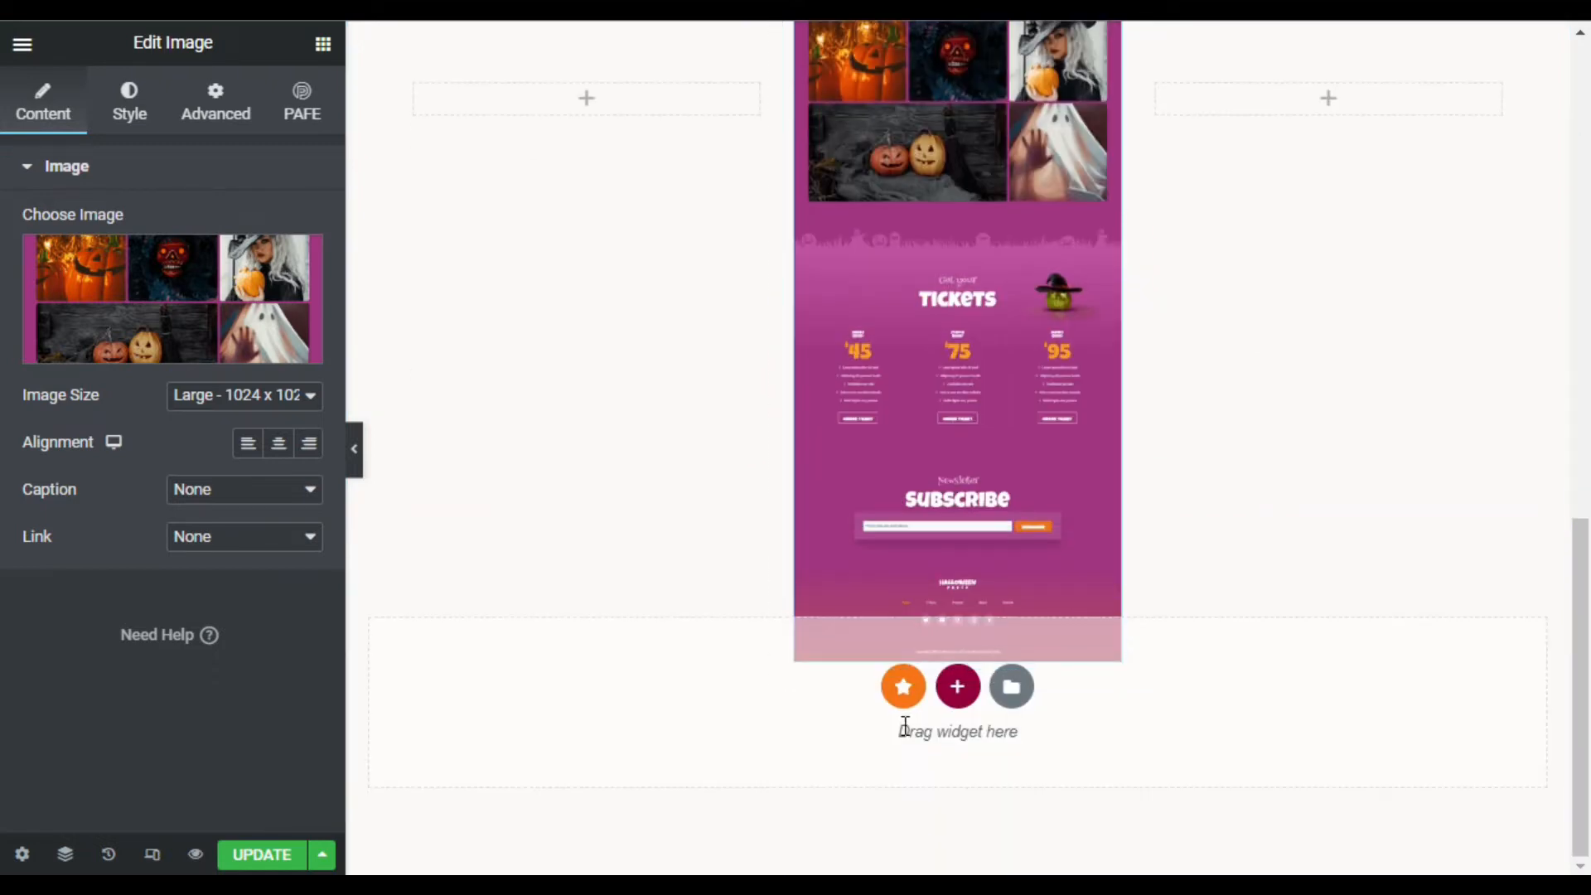
Set the padding of the inner column around the Halloween image to 20 px on all sides
scroll(1003, 555, down, 9)
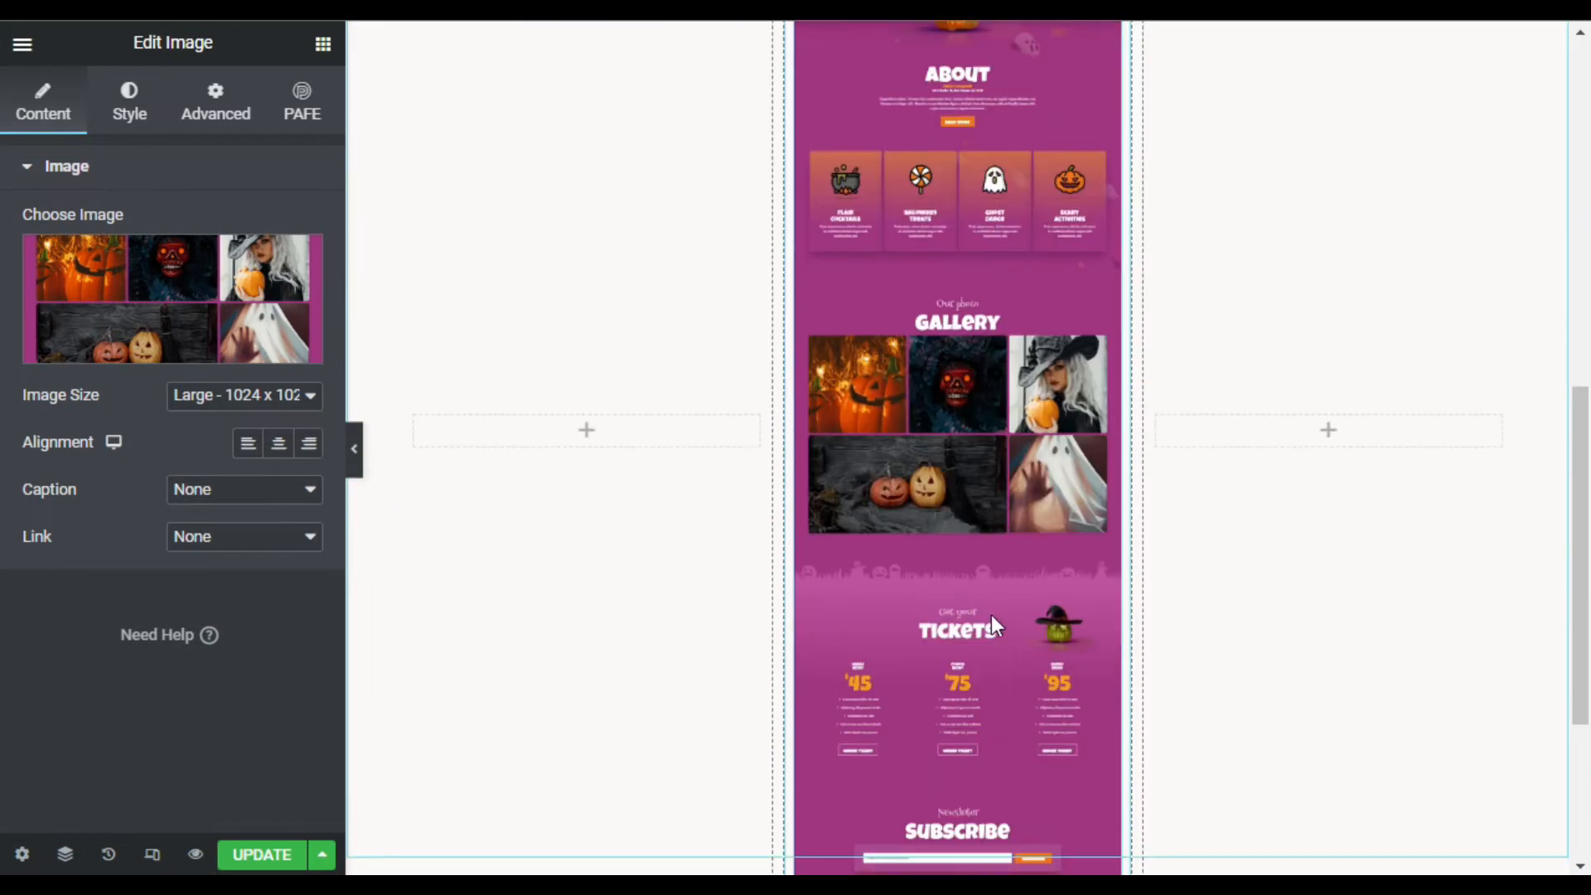
scroll(1010, 729, up, 8)
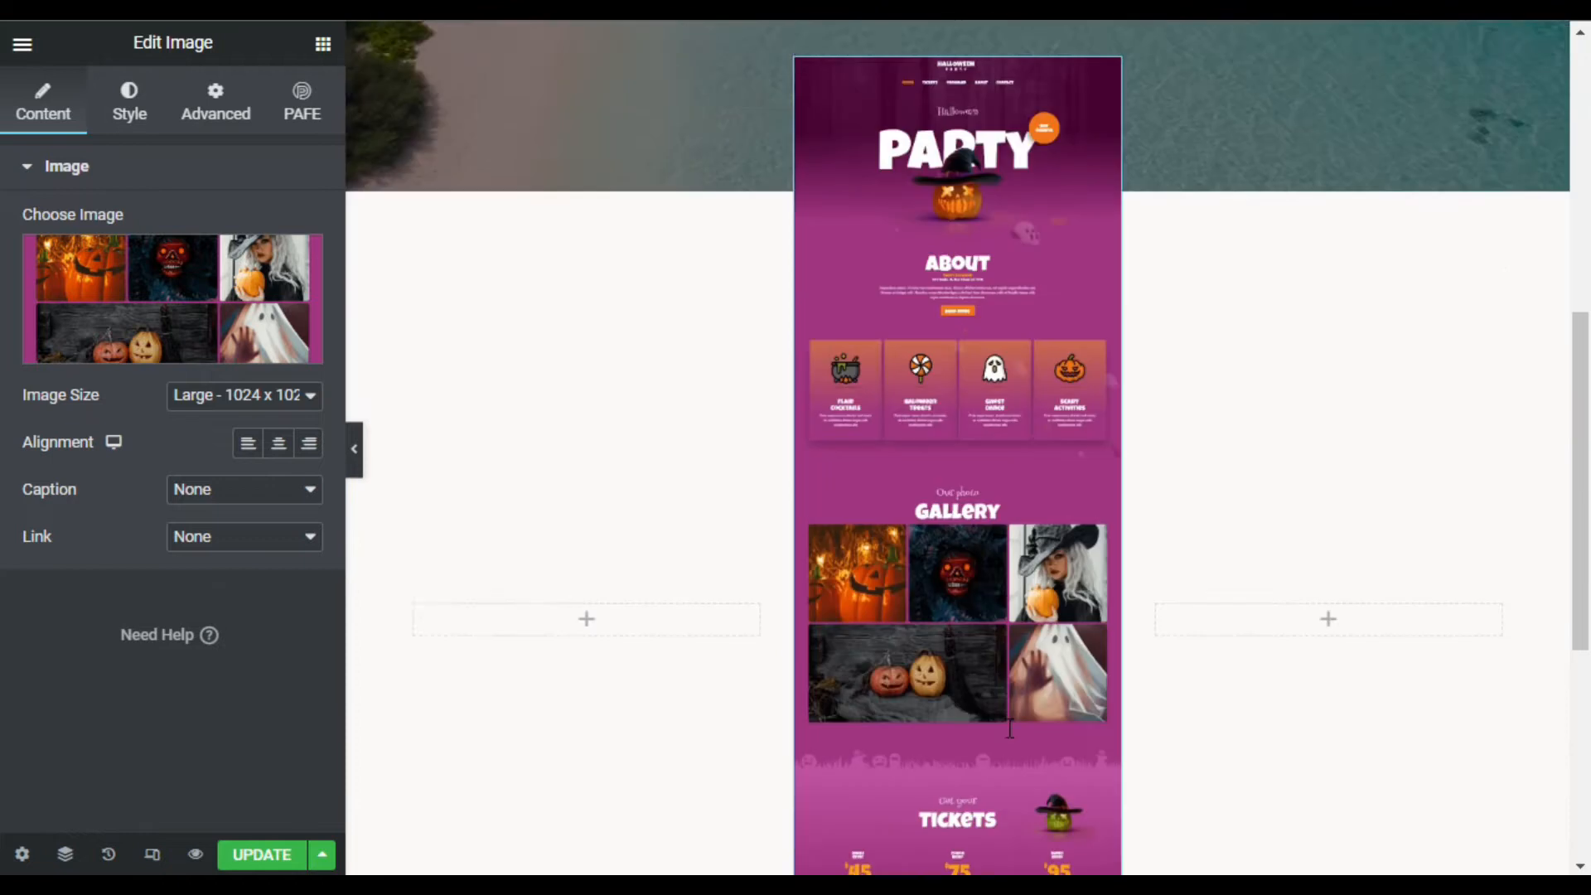
scroll(974, 727, down, 4)
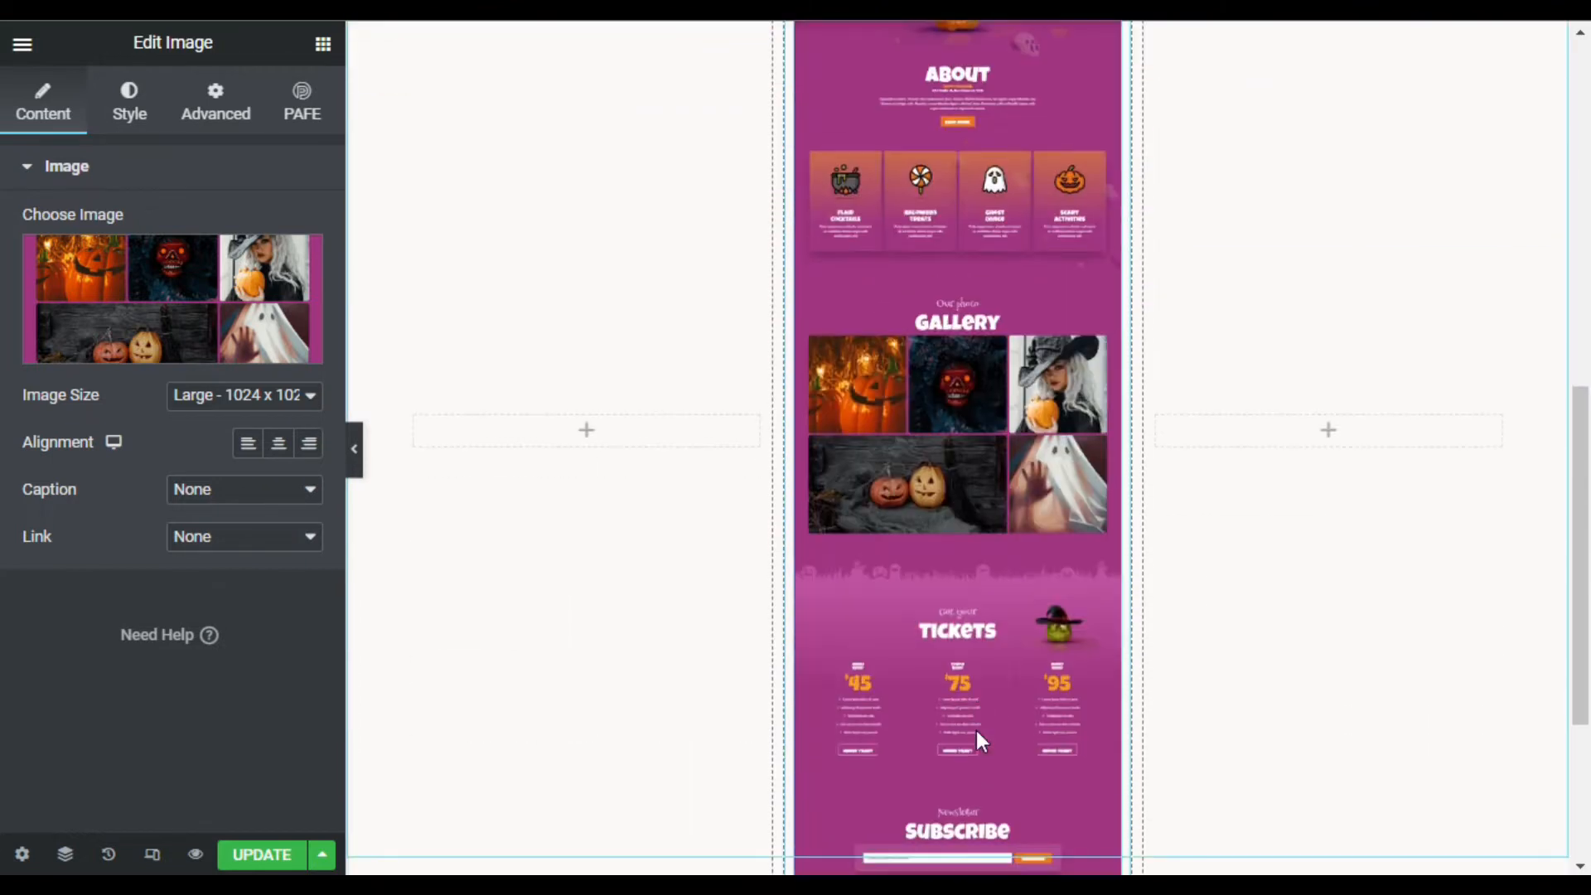
scroll(973, 733, up, 6)
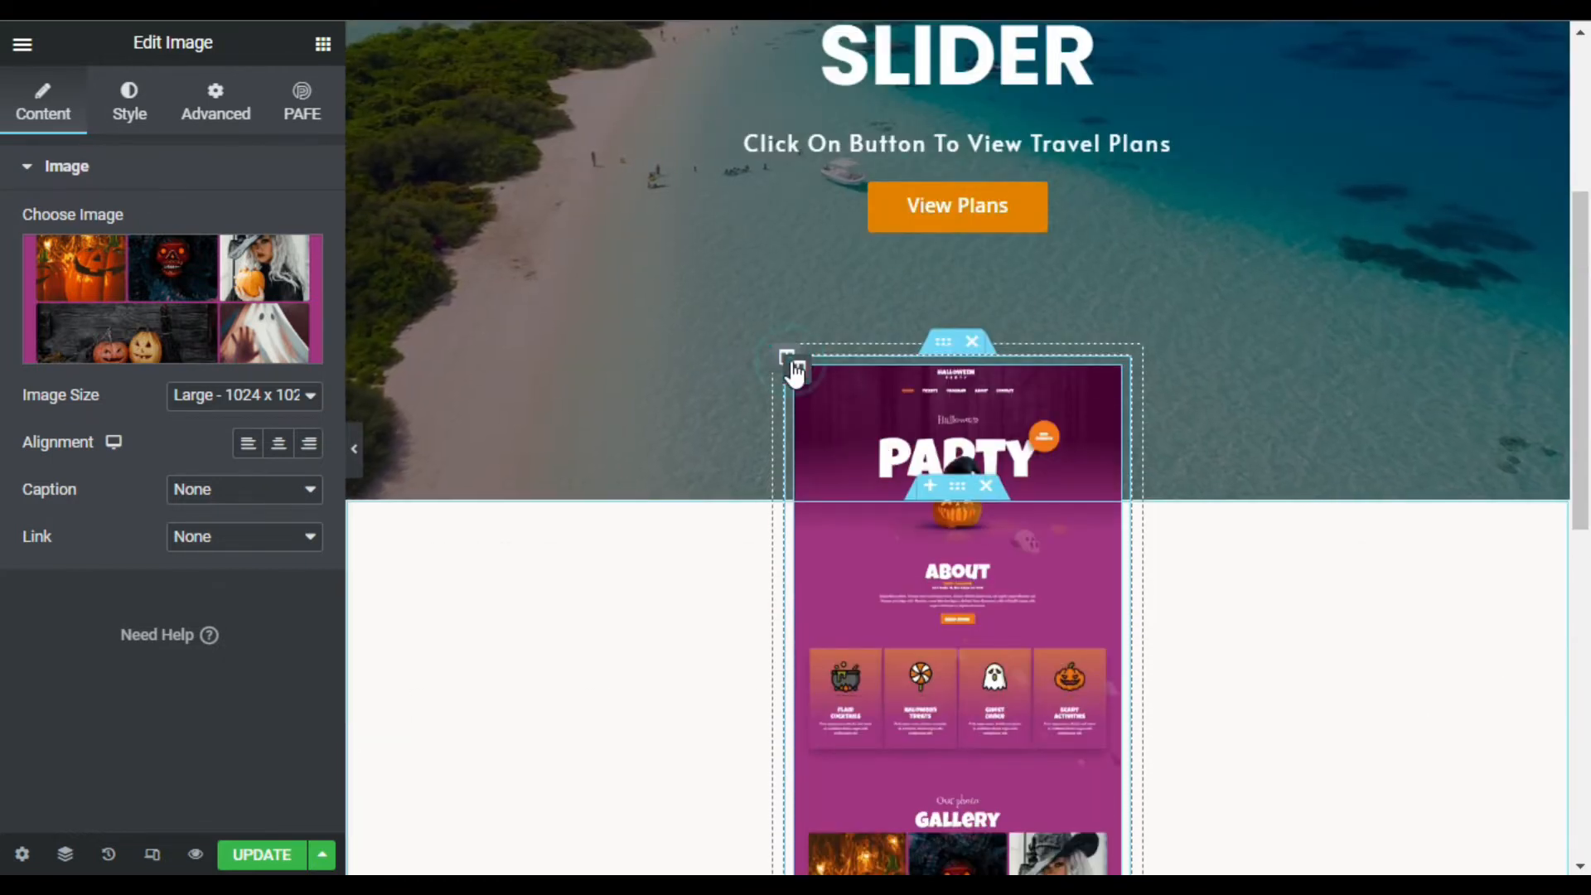
click(788, 360)
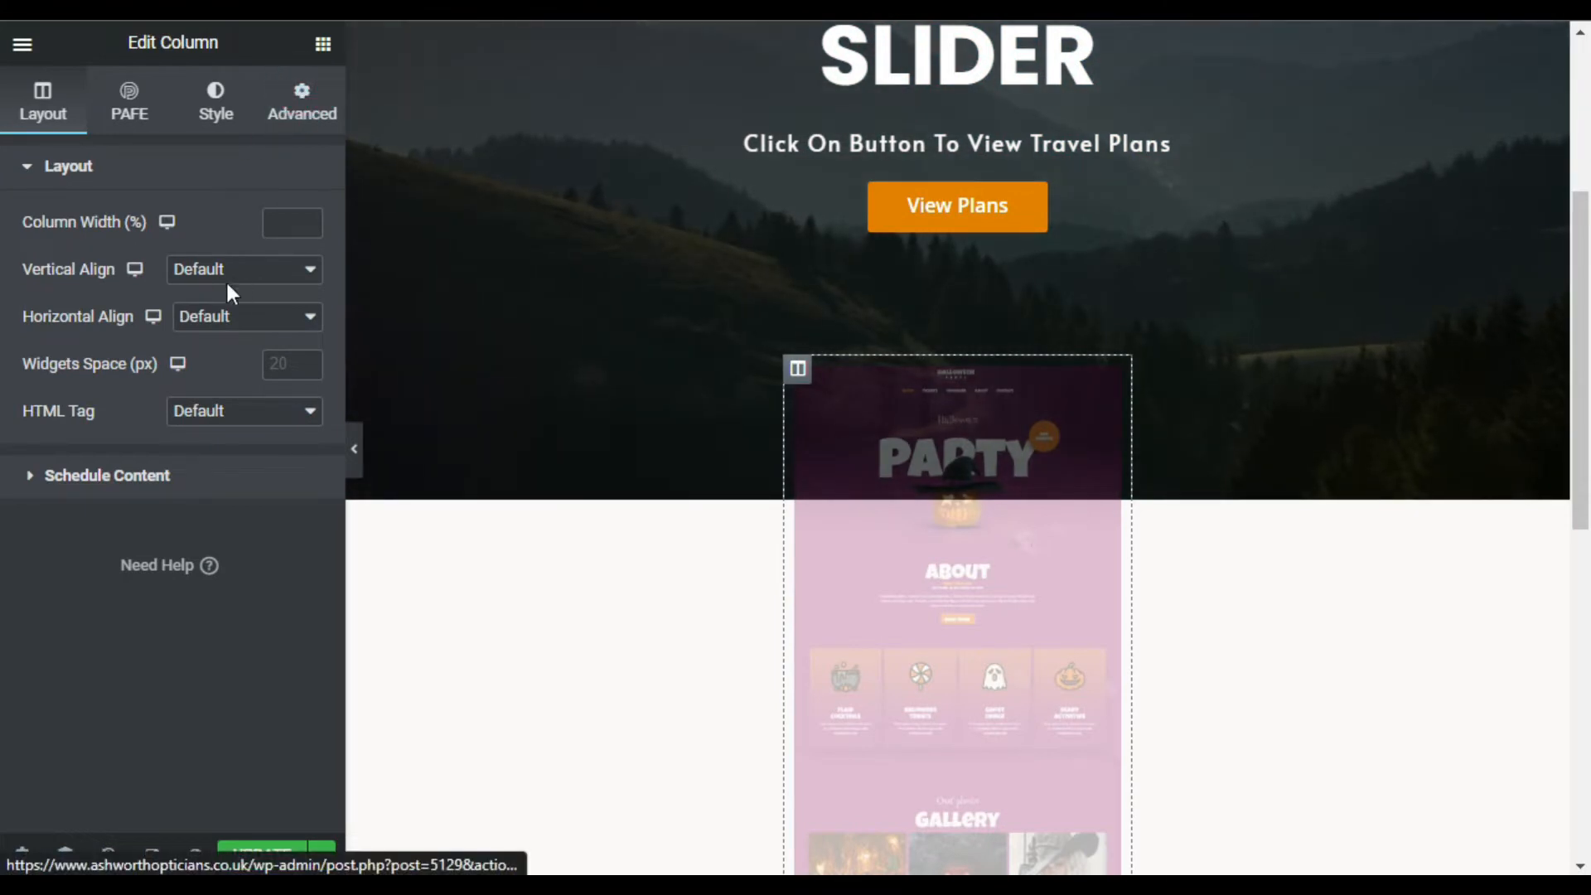
click(302, 101)
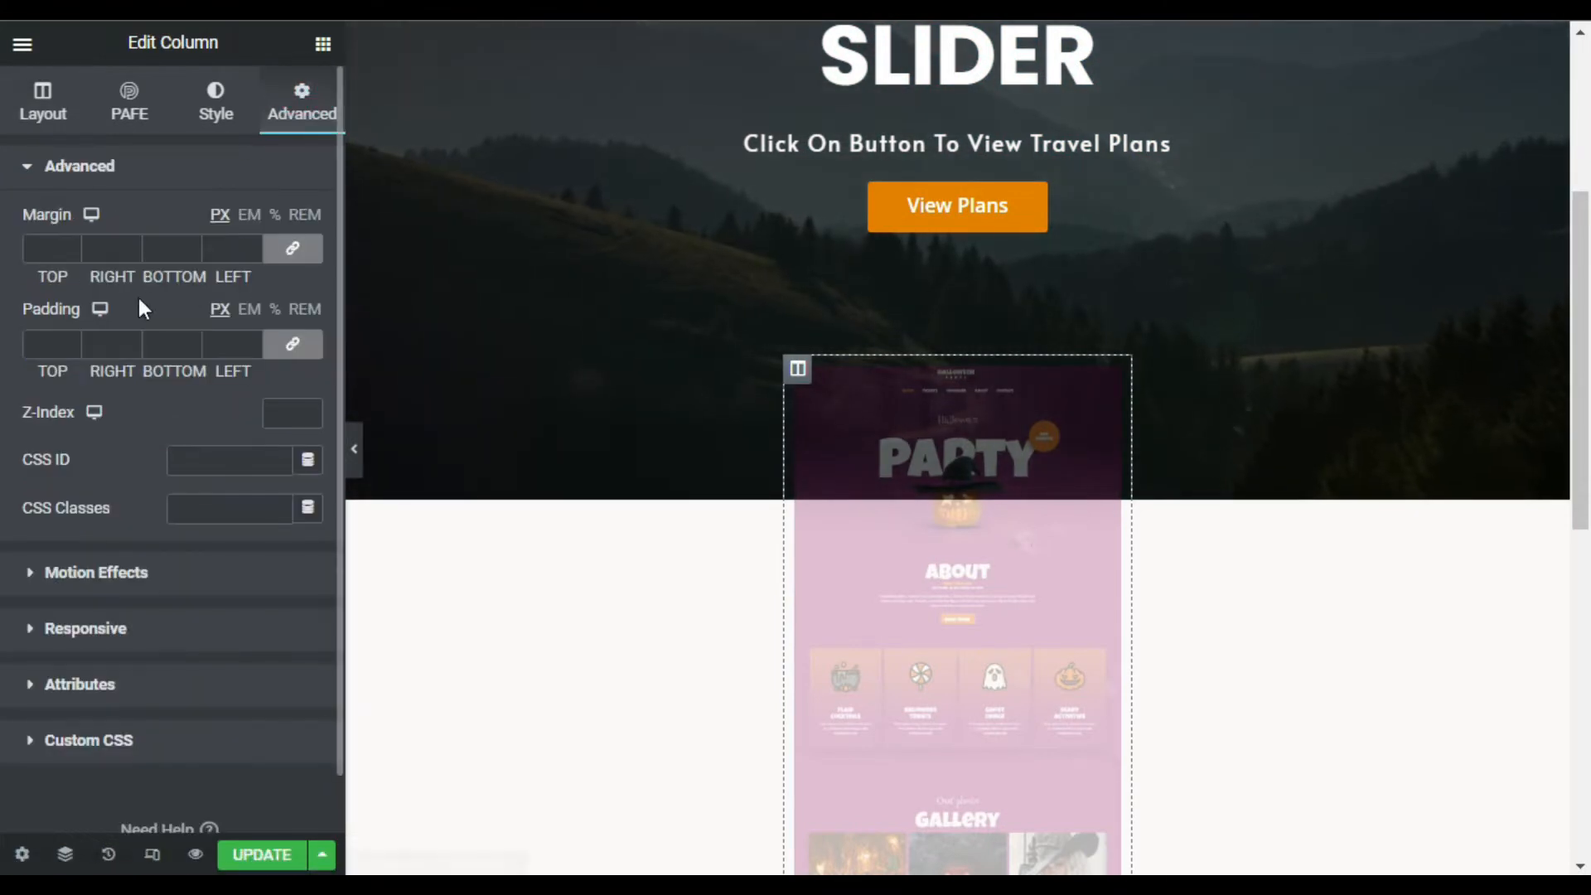
click(46, 343)
text(20)
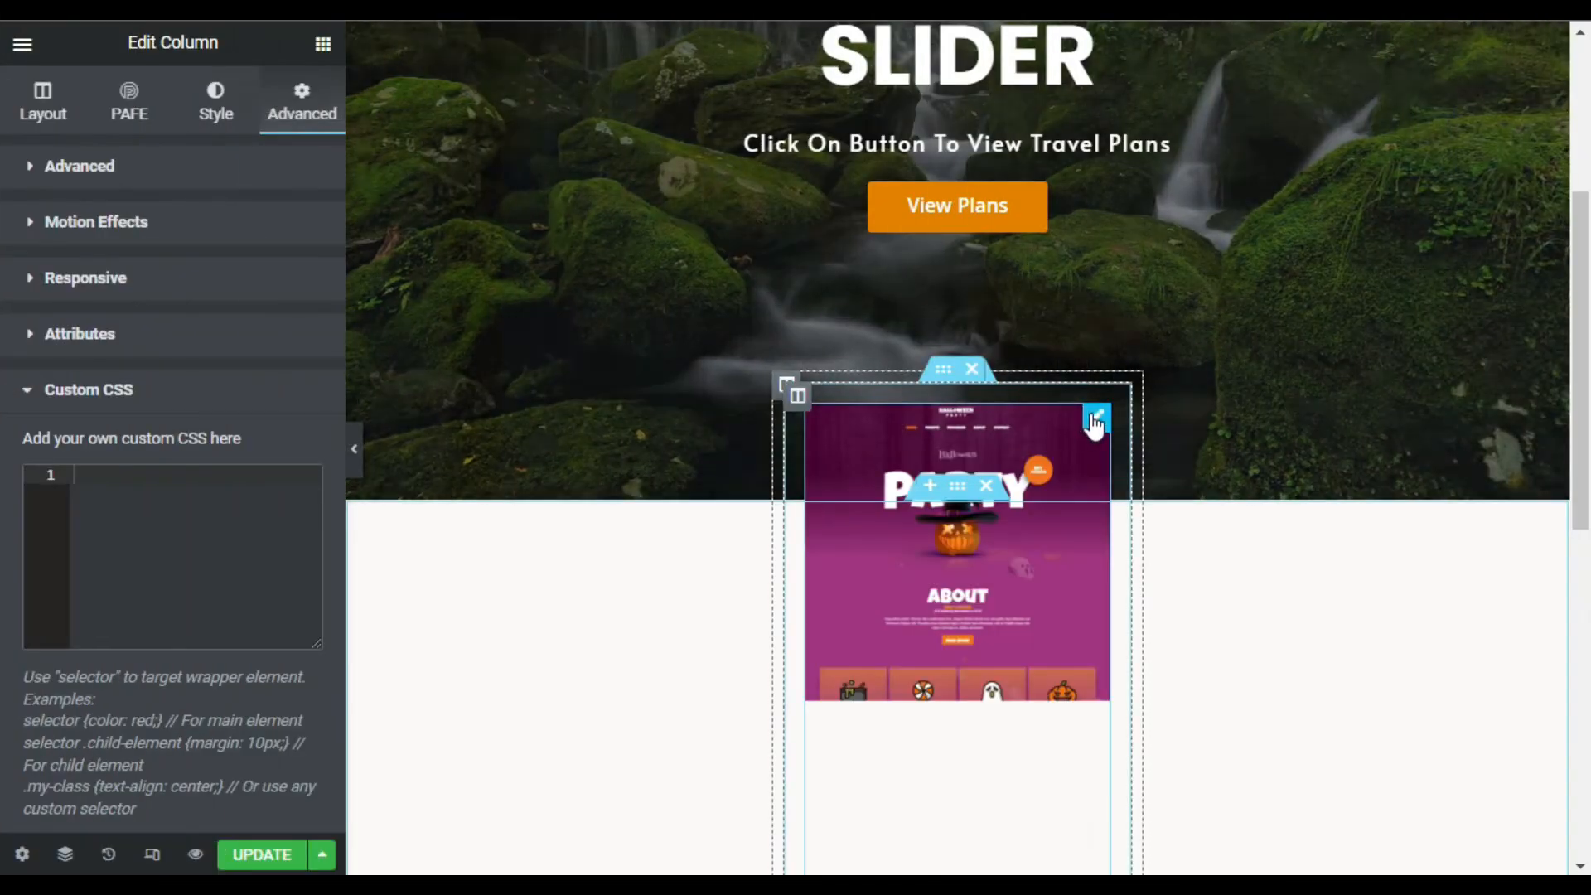
Start a custom CSS rule for the Halloween image using selector, with the declaration height: 400px;
click(1092, 418)
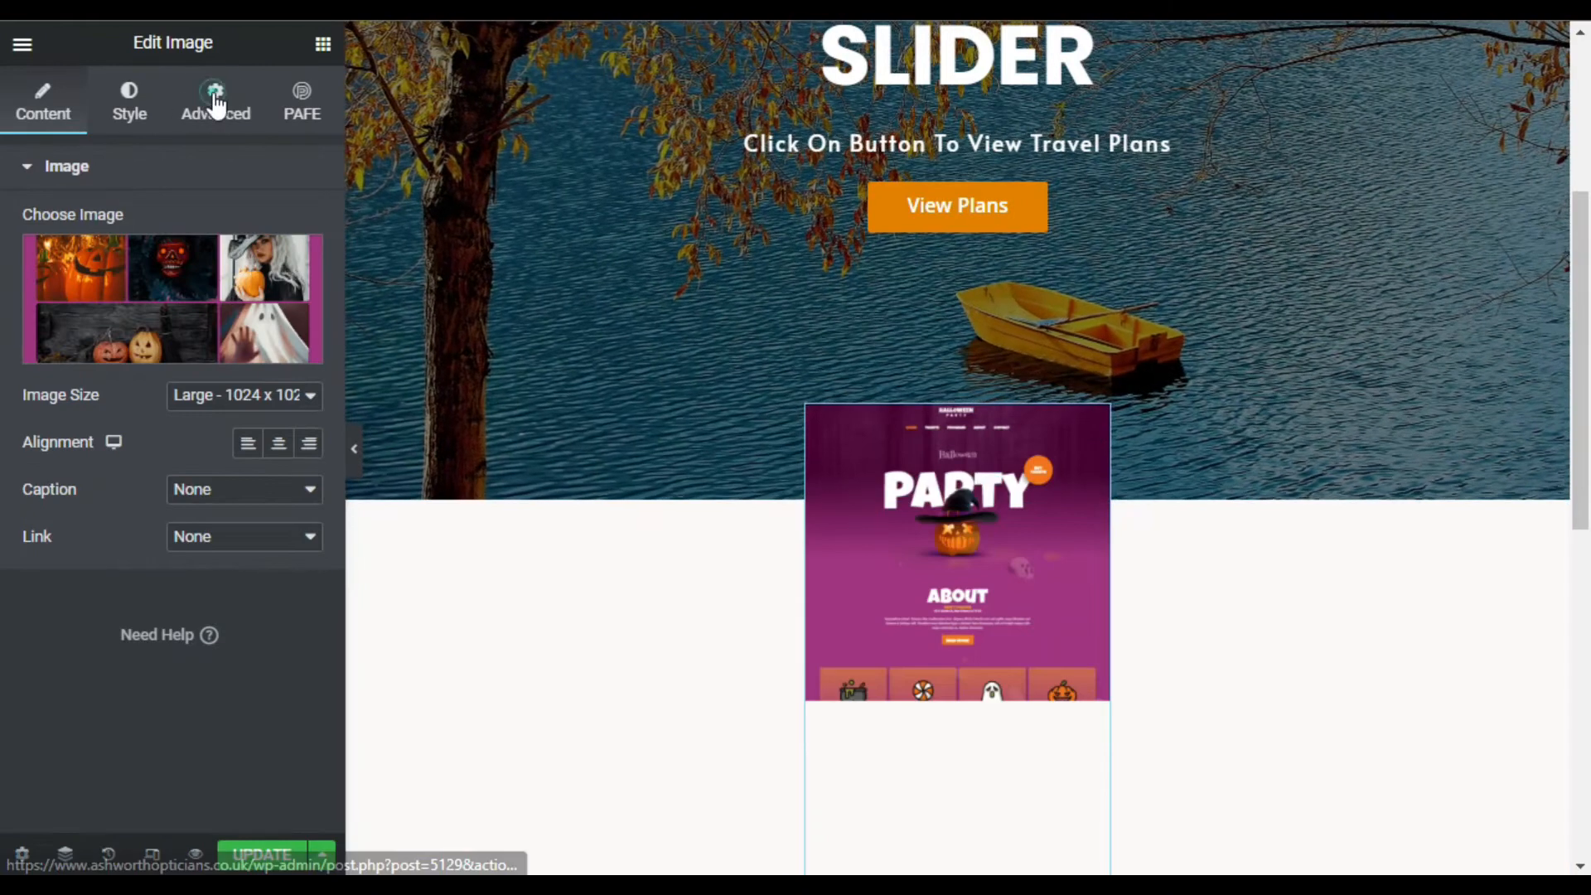
click(217, 106)
scroll(141, 721, down, 4)
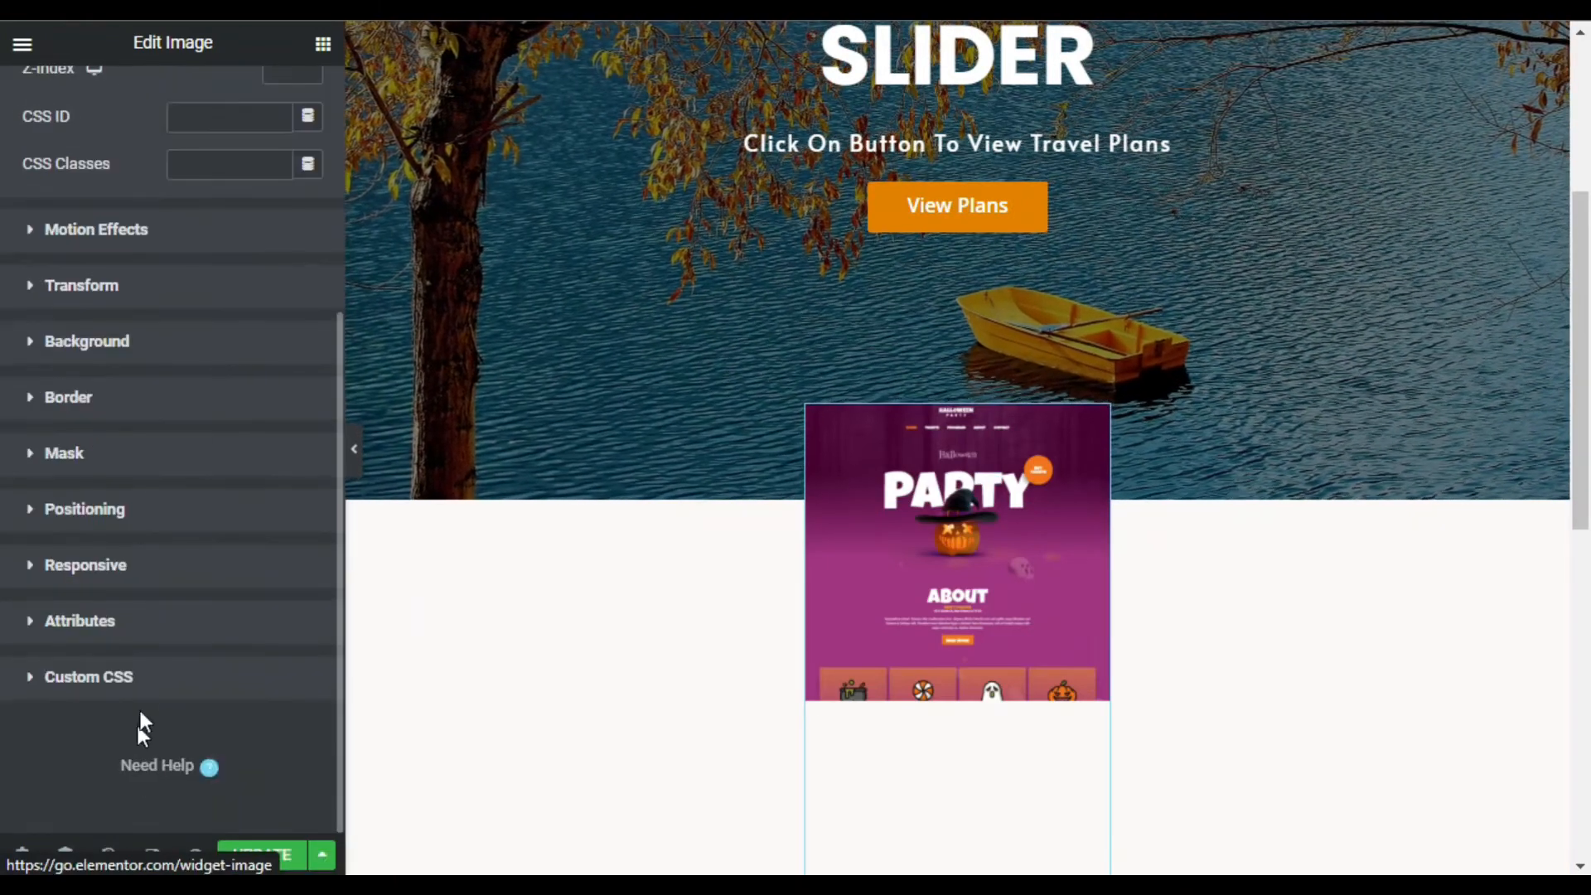
click(119, 673)
scroll(171, 700, down, 5)
click(215, 391)
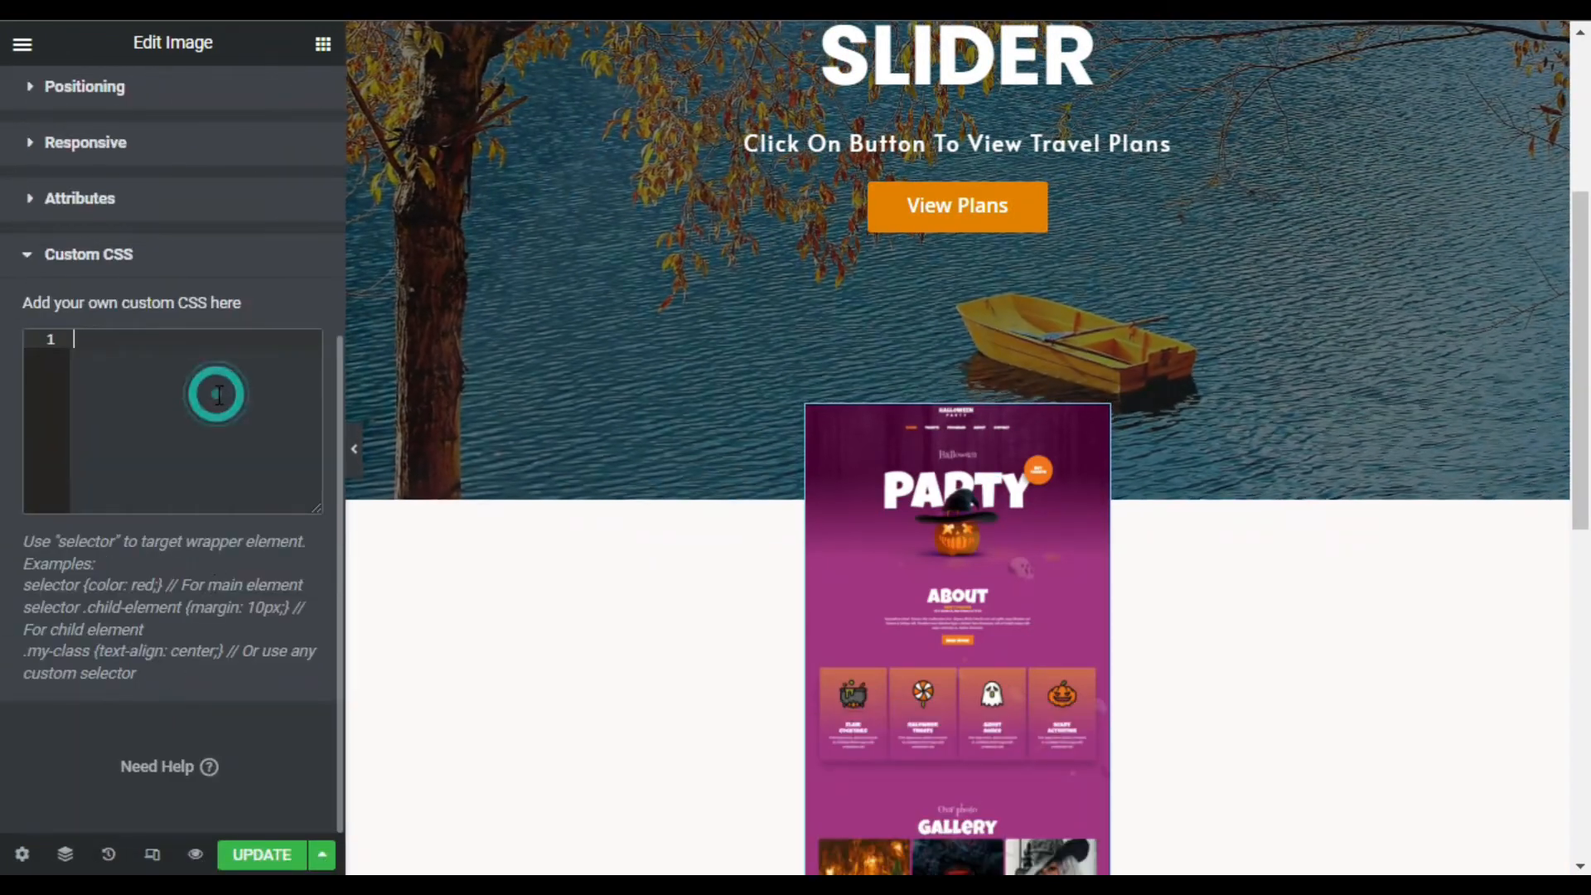
text(se)
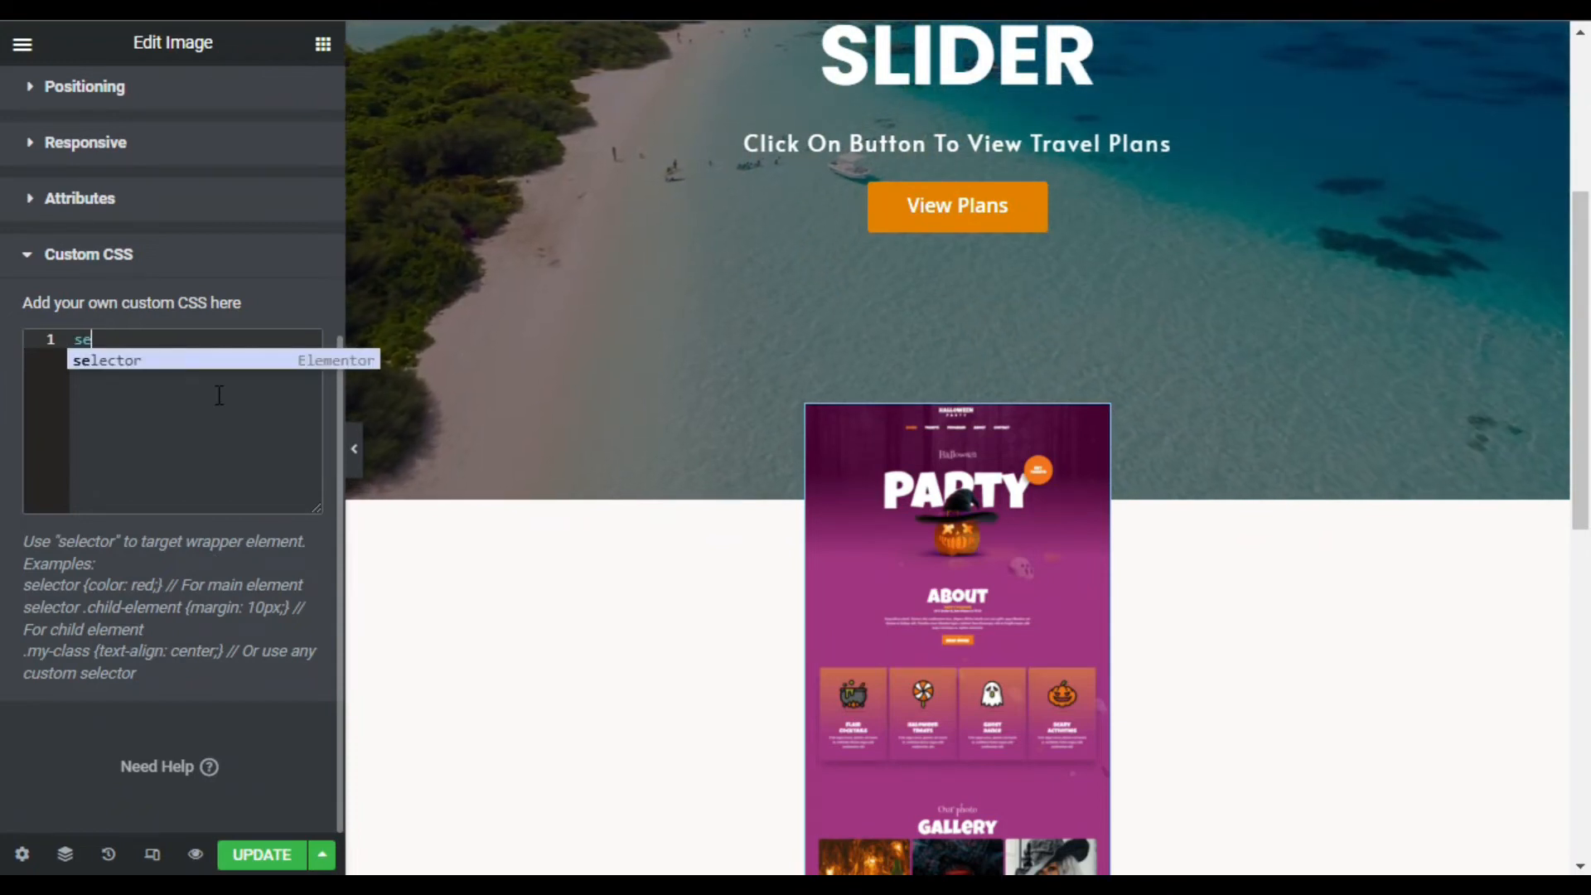
key(Return)
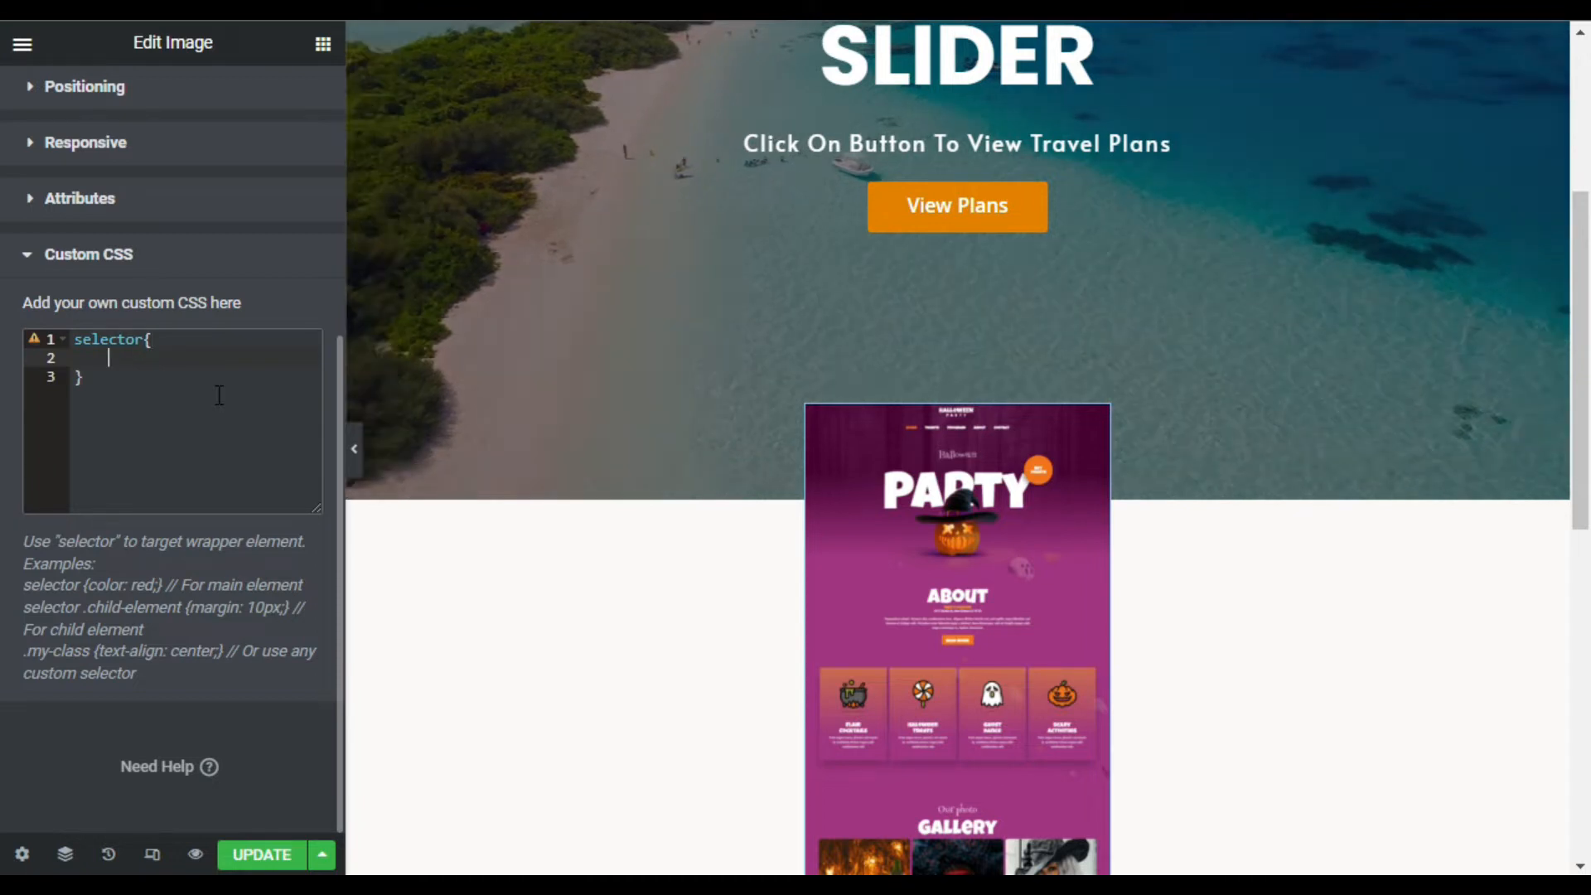
text(hi)
key(Return)
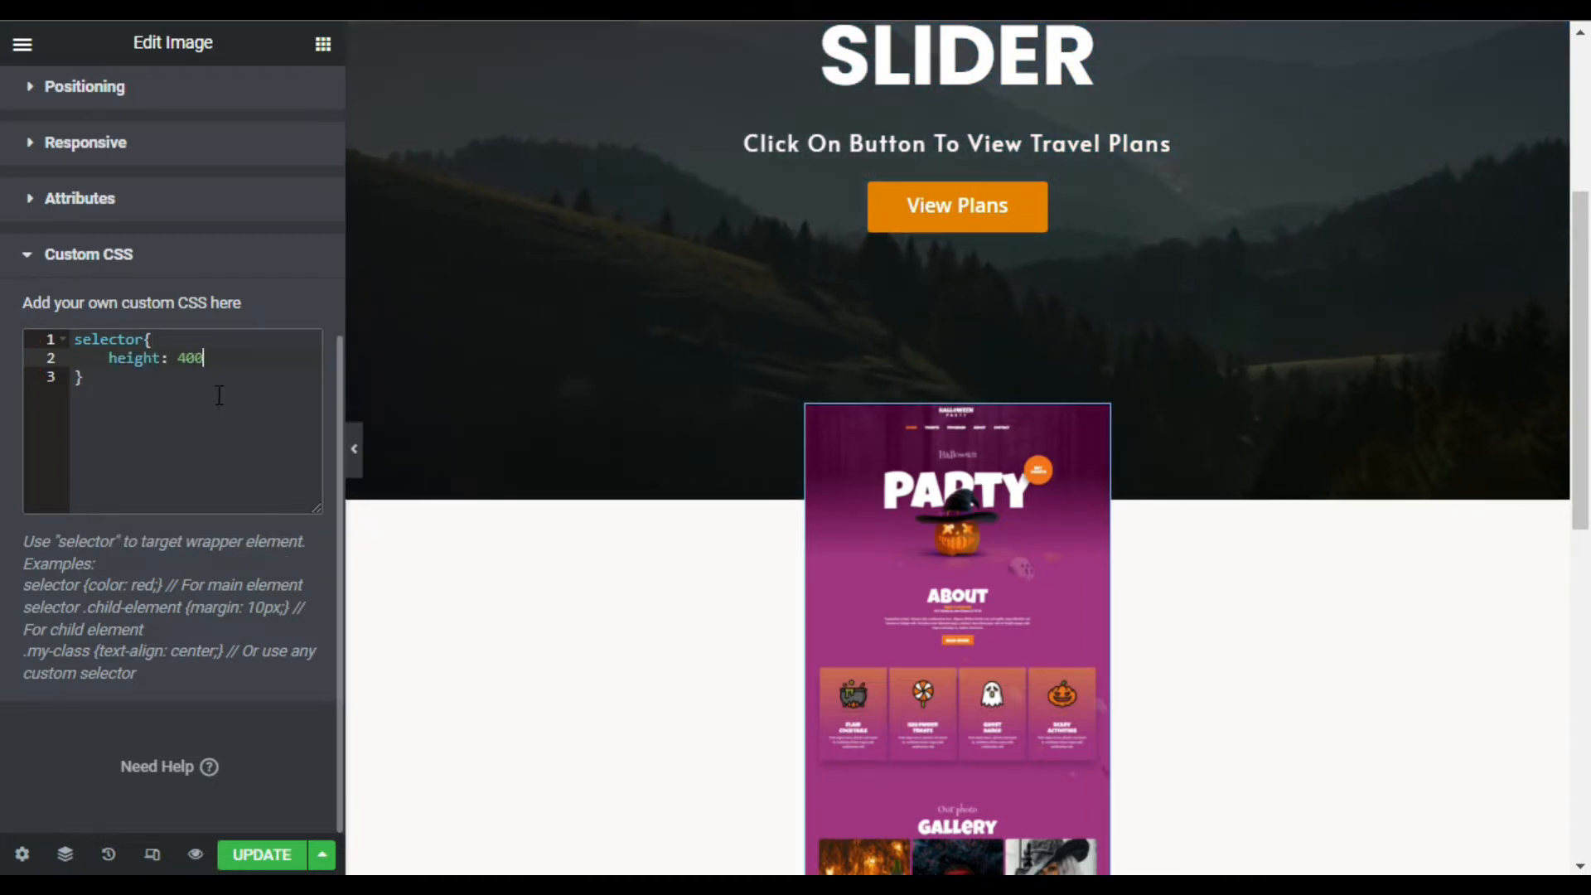
text(400px)
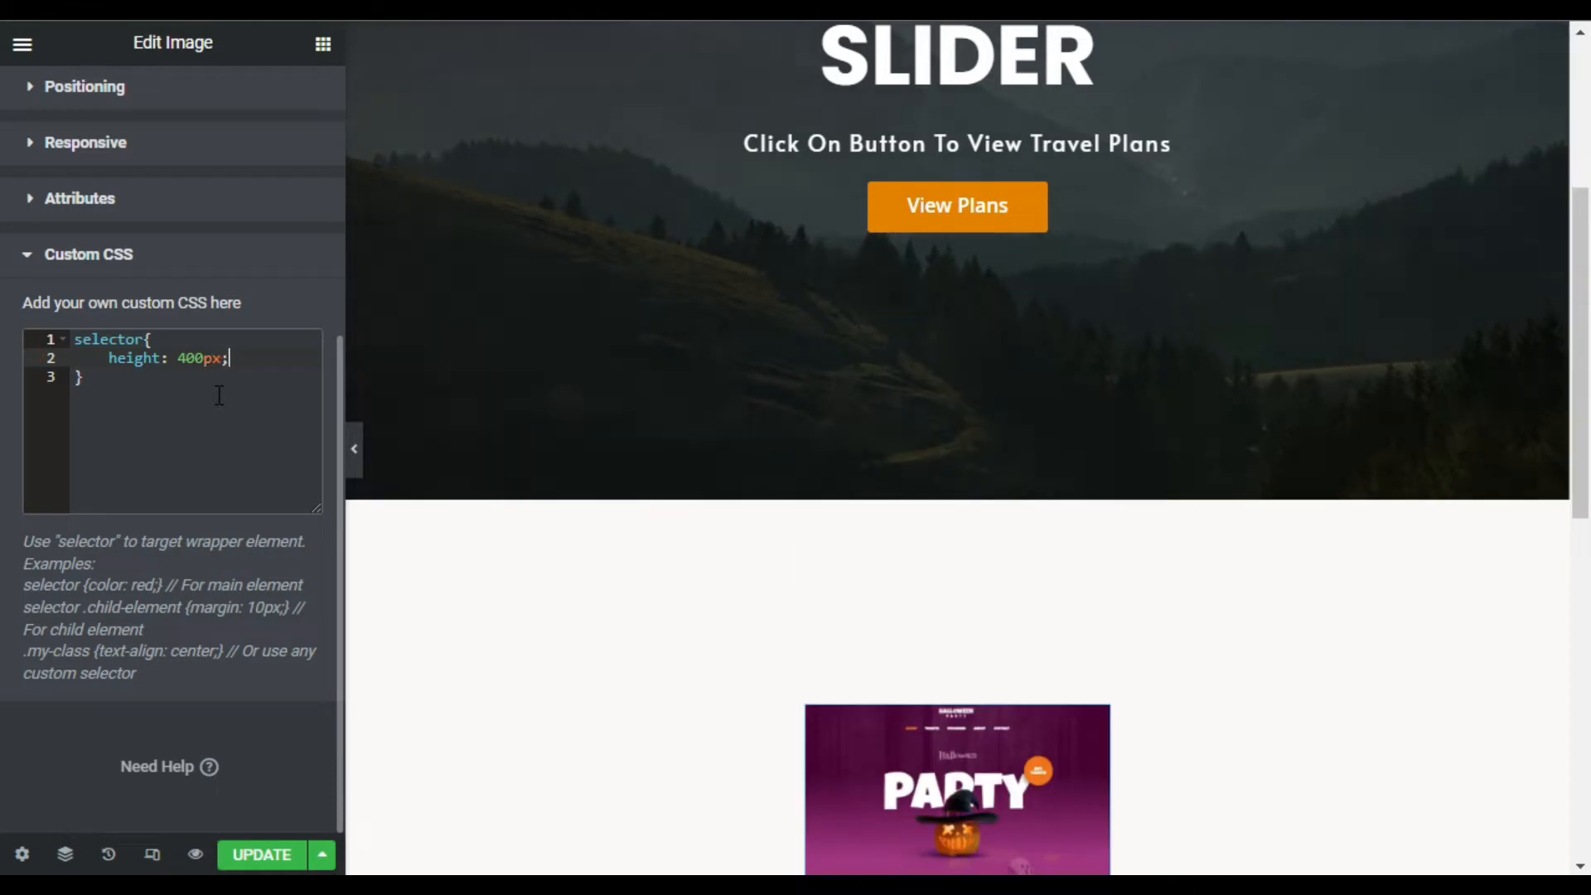
text(;)
key(Return)
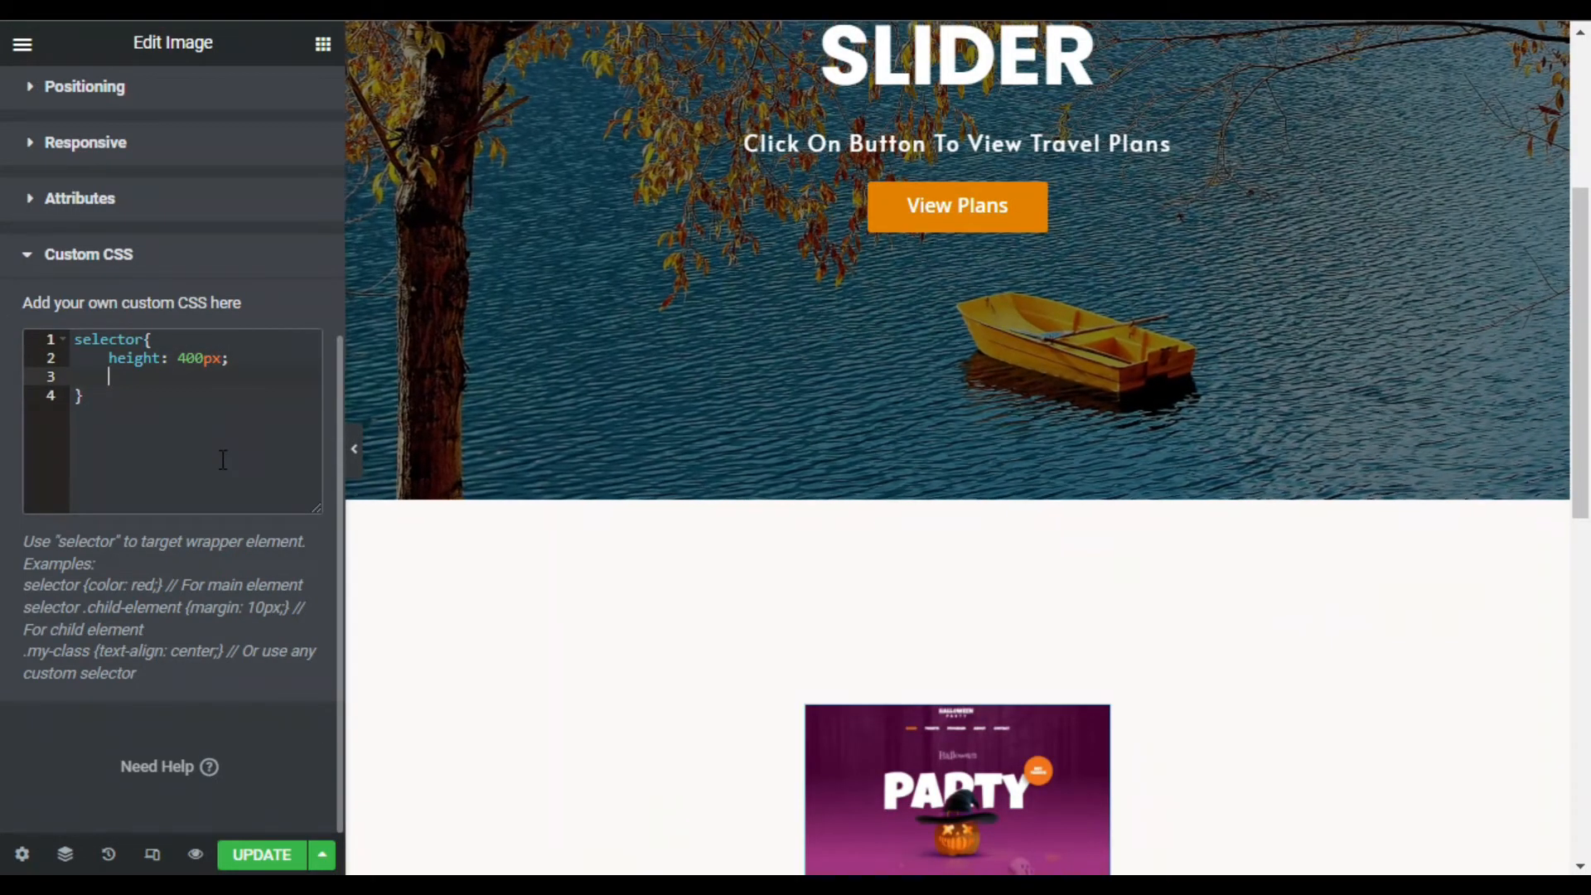
Add the declaration overflow-y: scroll !important; to the image's custom CSS rule
text(ove)
key(Down)
key(Down)
key(Return)
text(s)
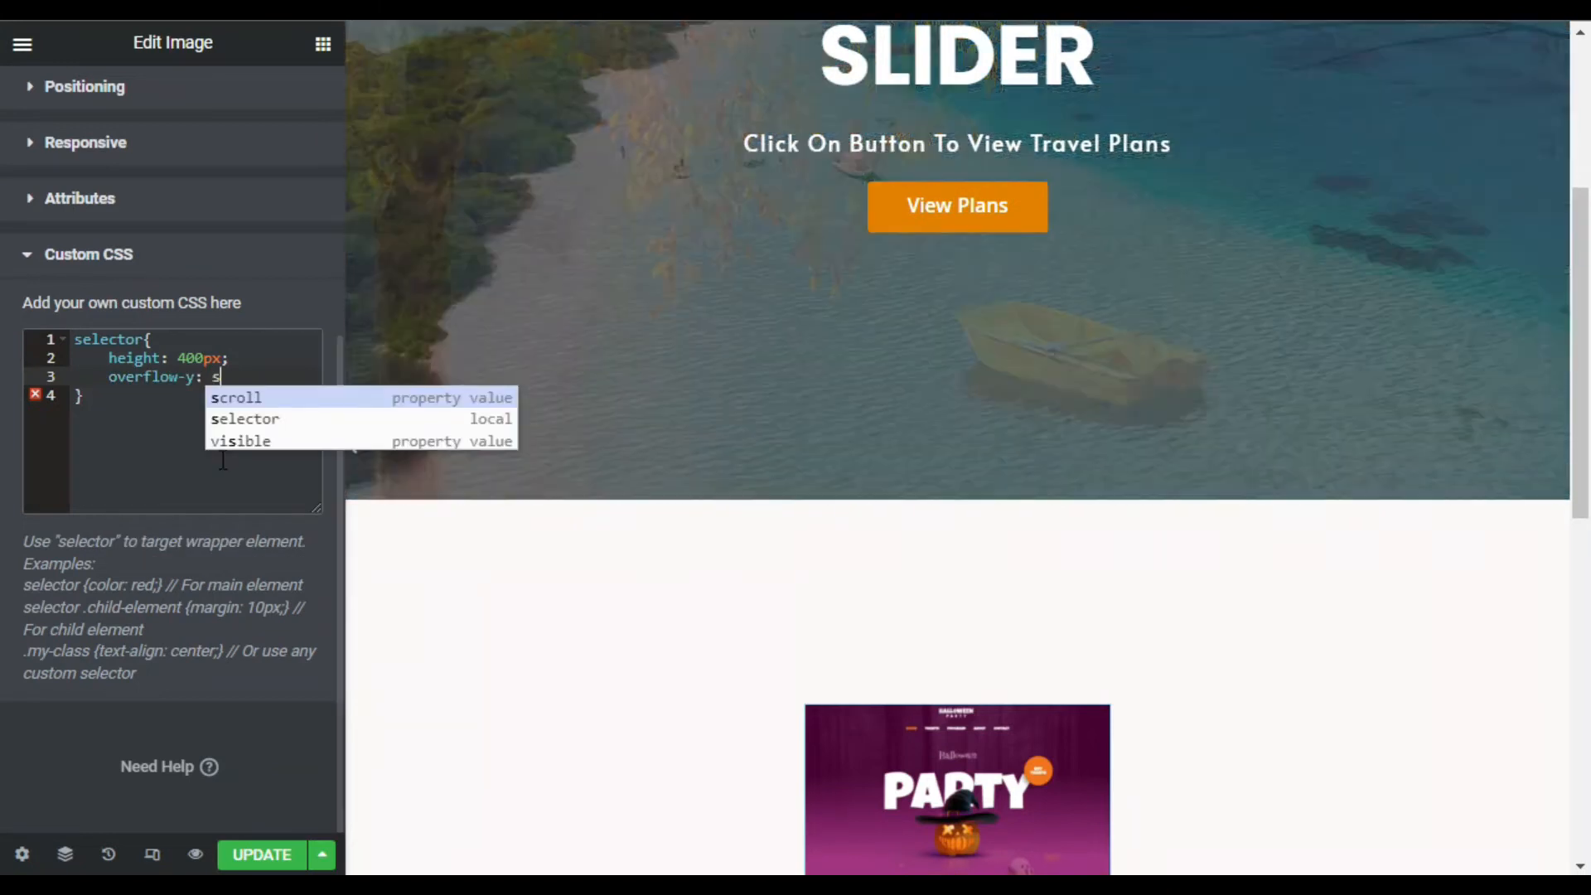
text(cro)
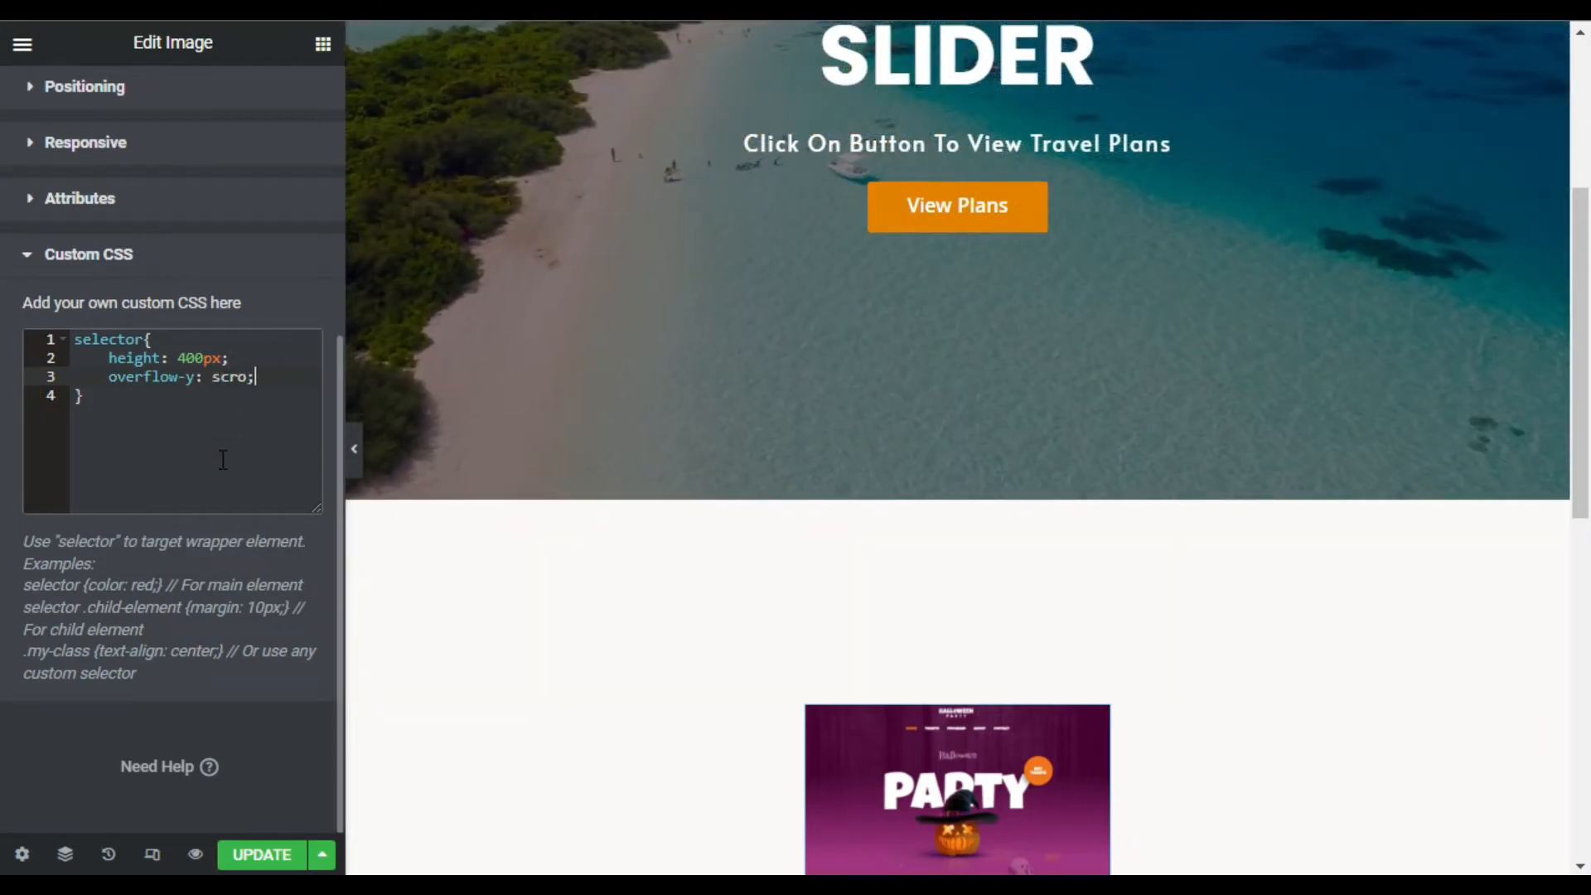
text(ll)
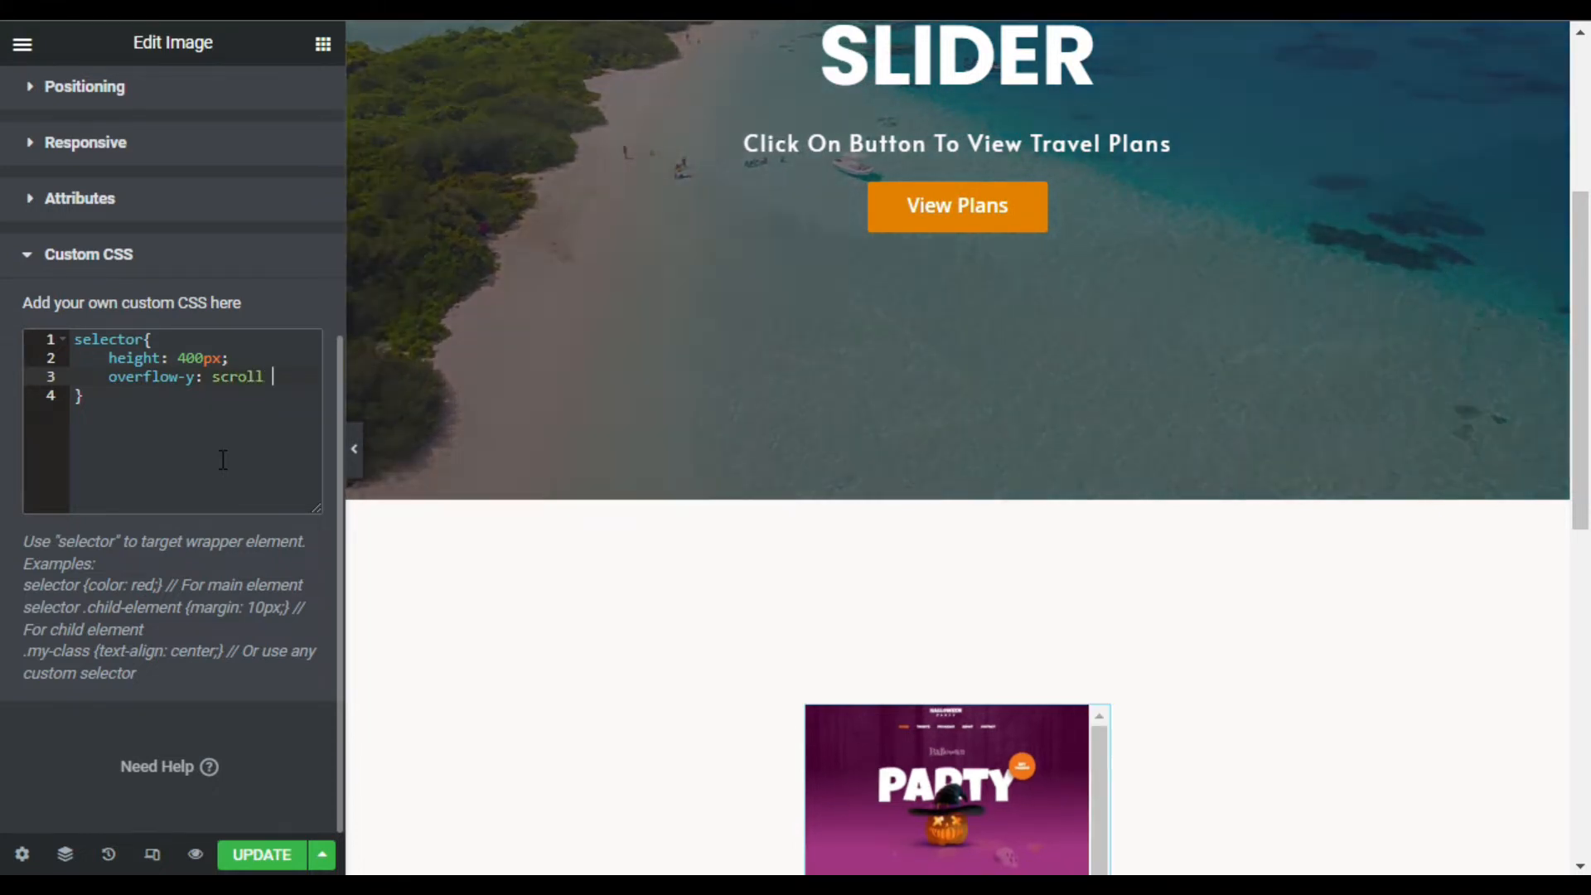
text( !)
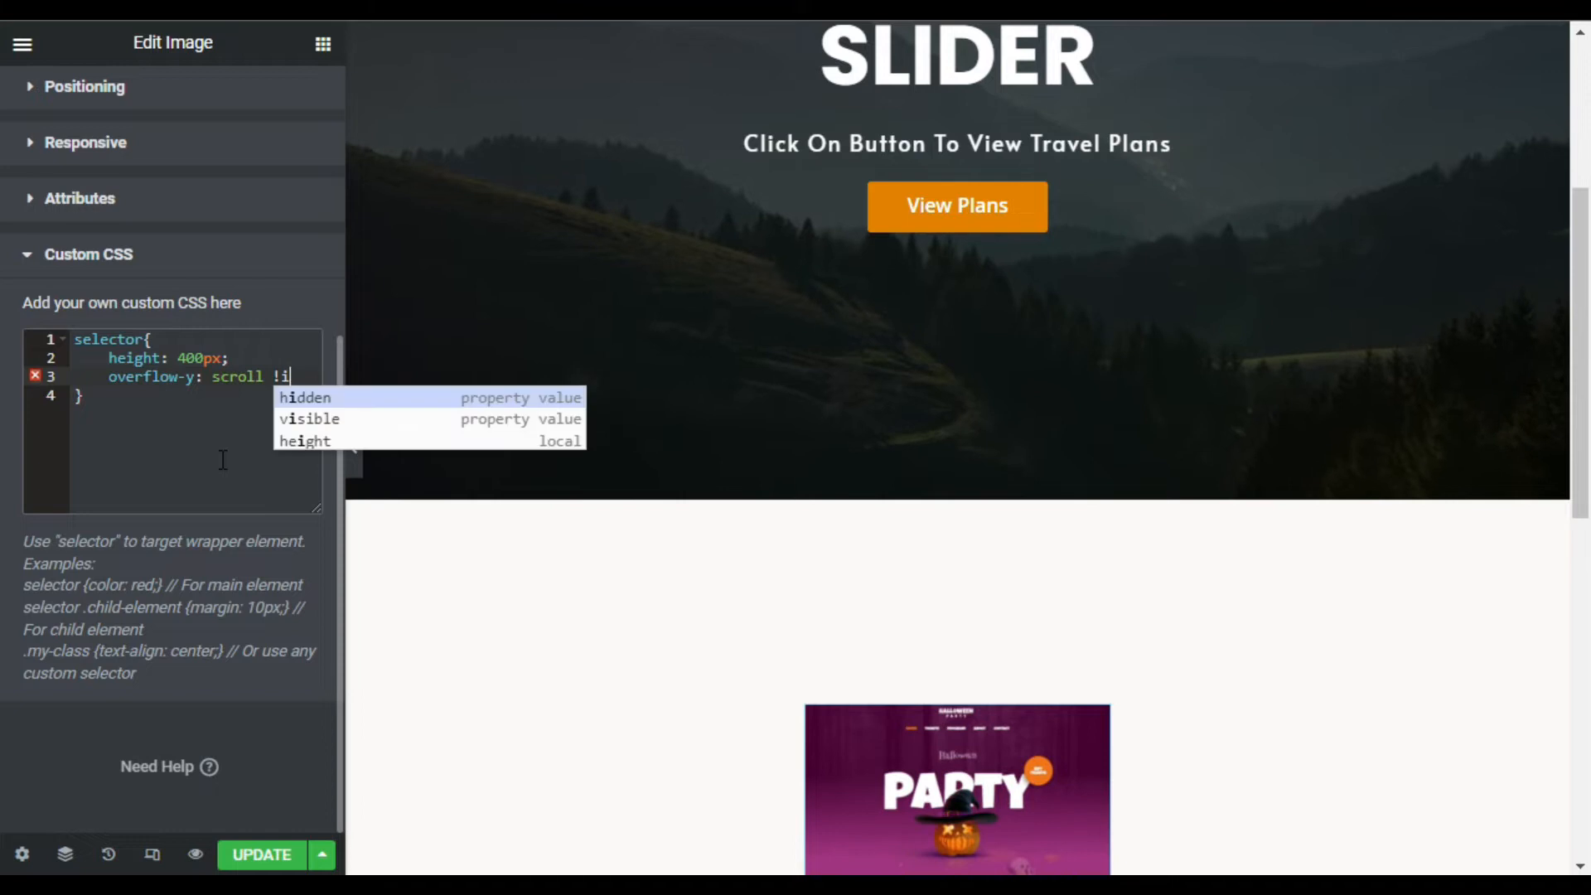
text(important;     )
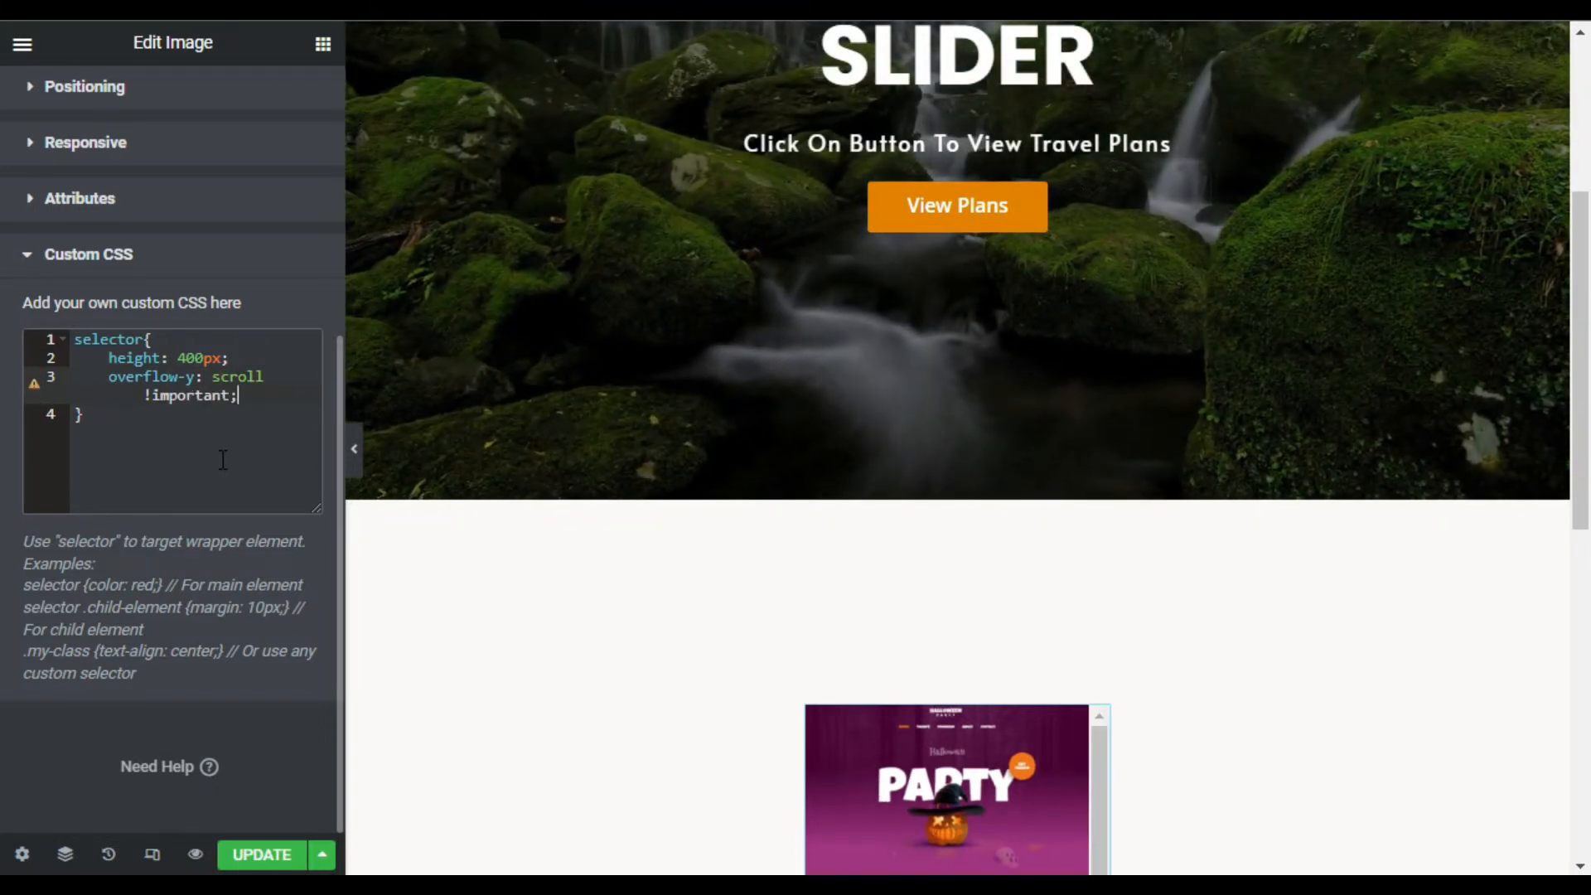
Add the declaration overflow-x: hidden !important; to the image's custom CSS rule
text(over)
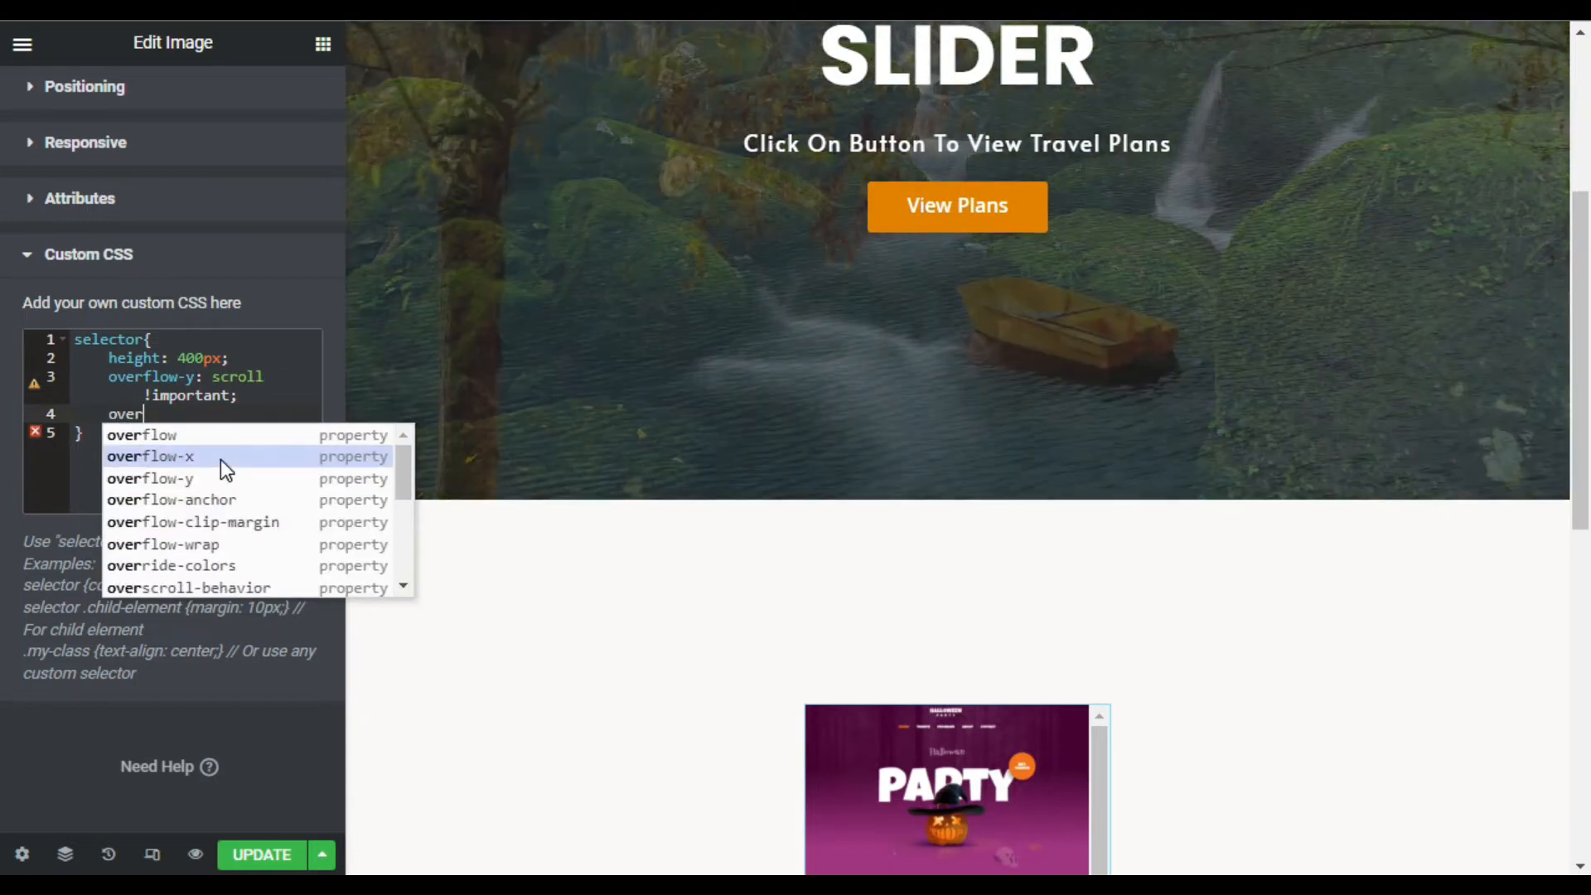
click(220, 460)
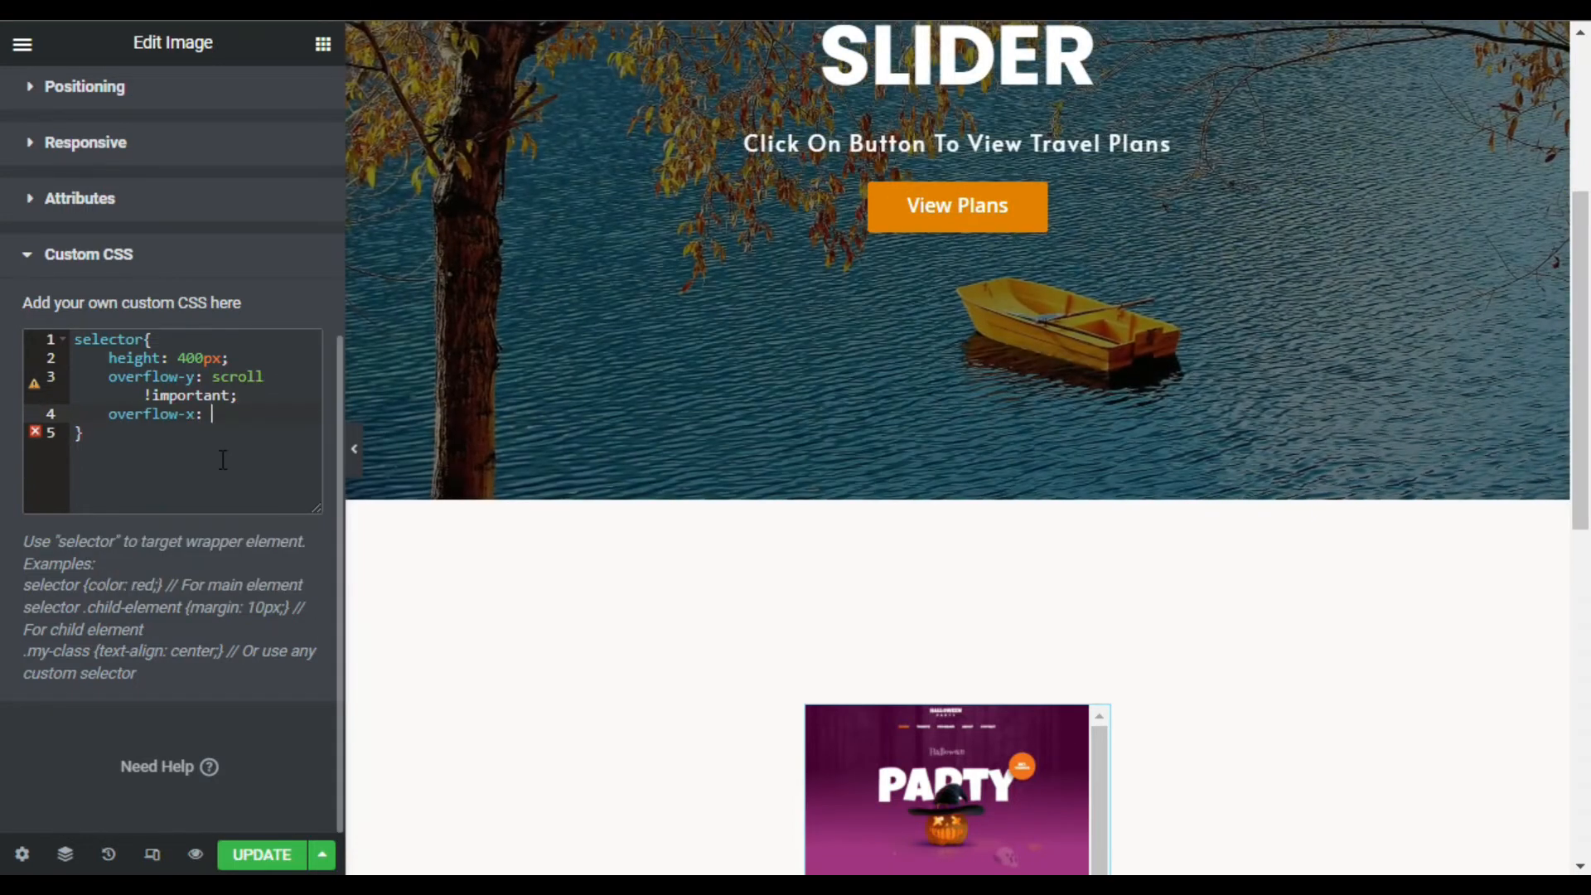
text(hi)
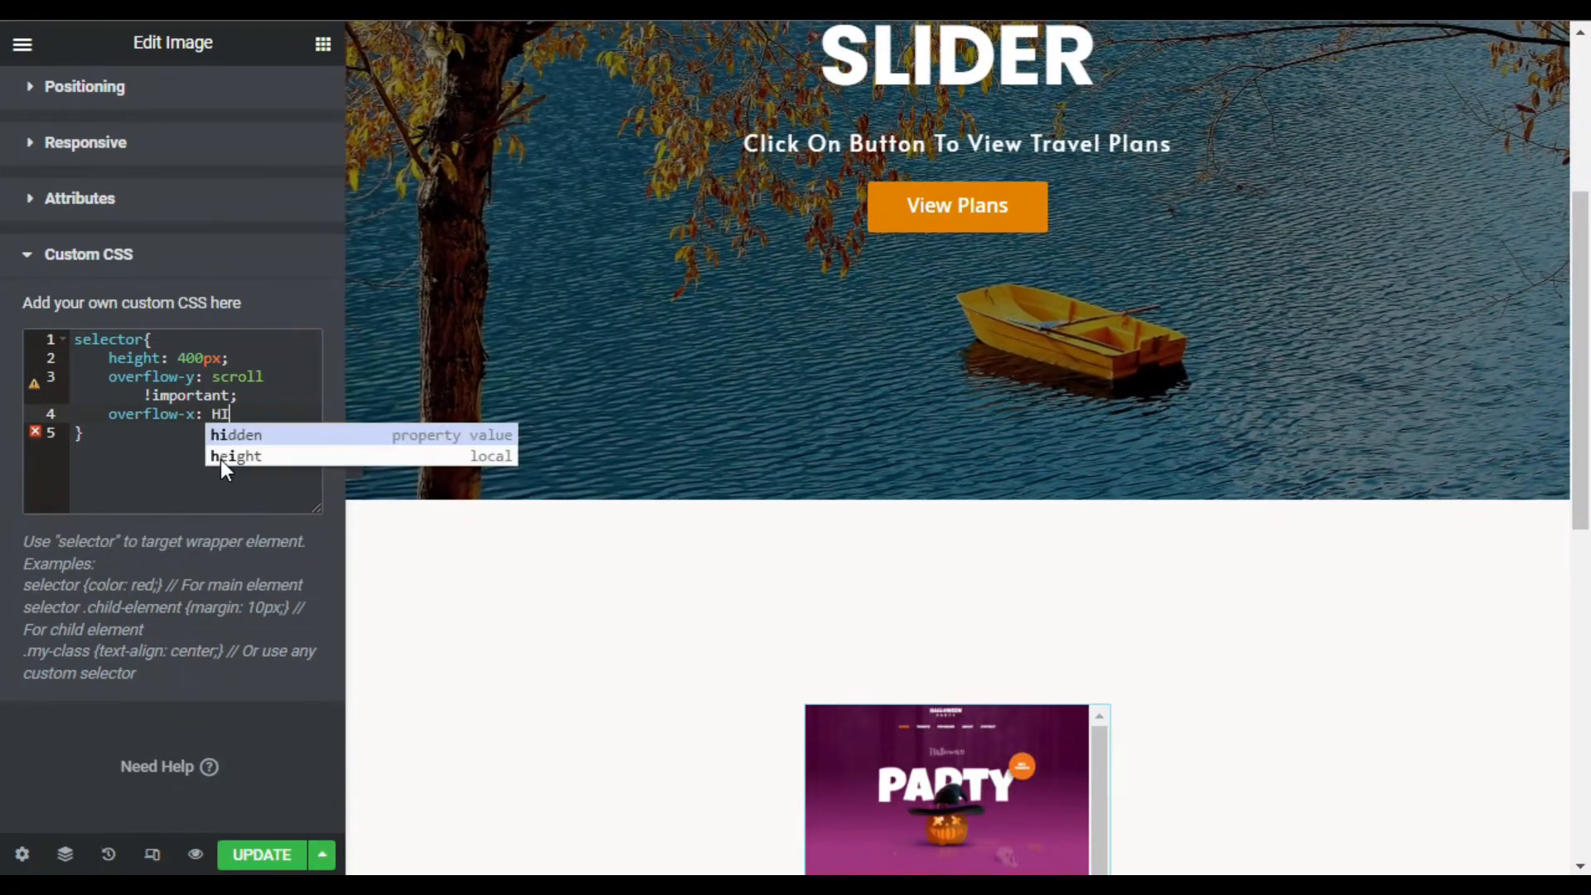
key(Return)
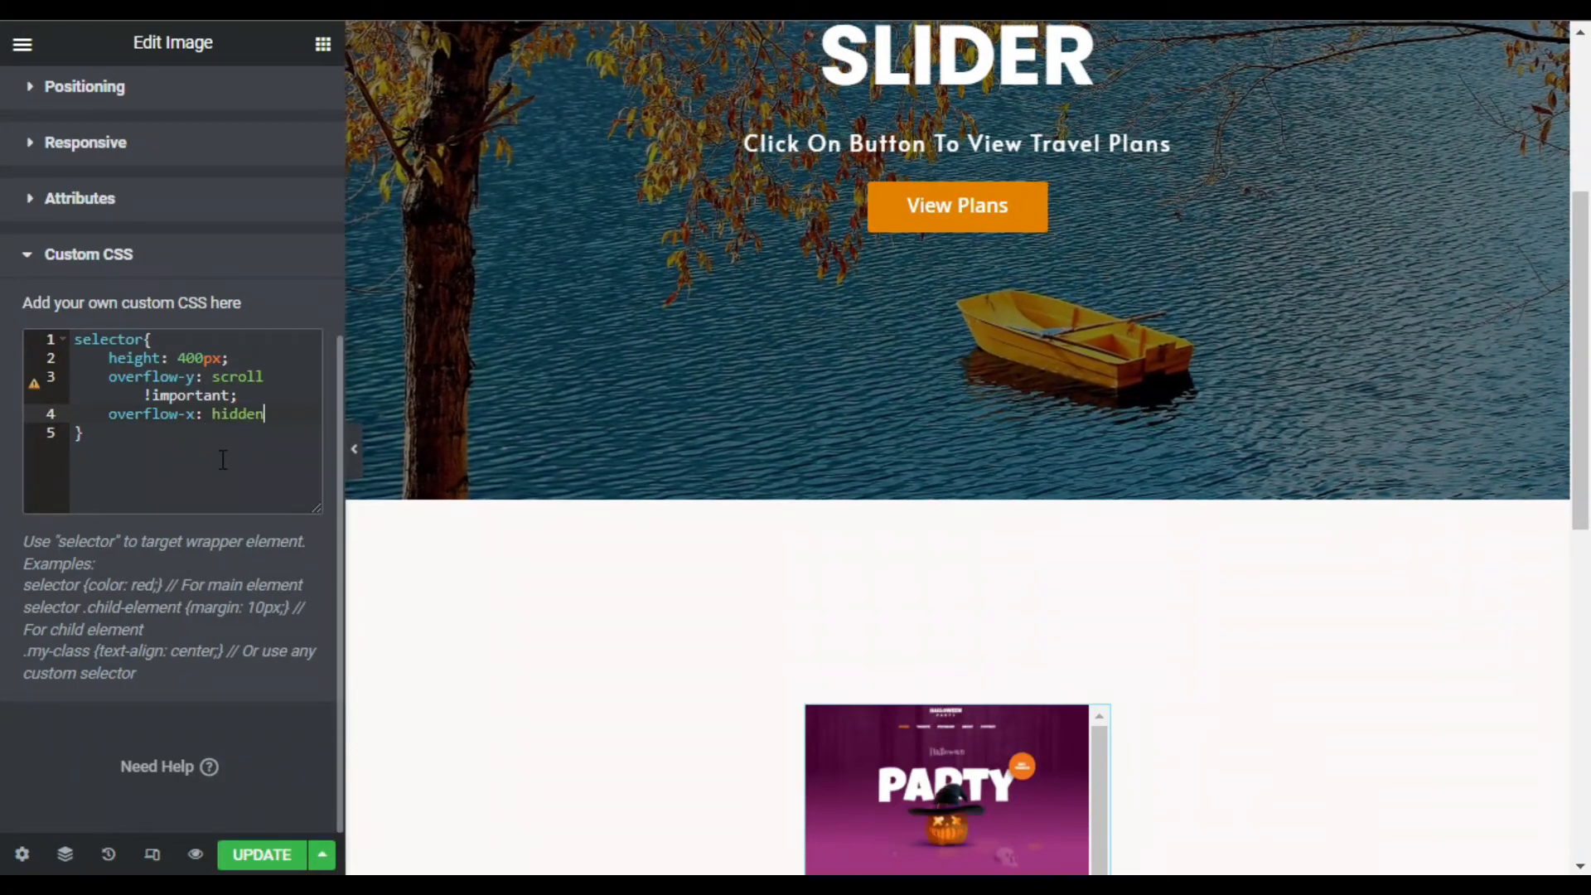
text(!)
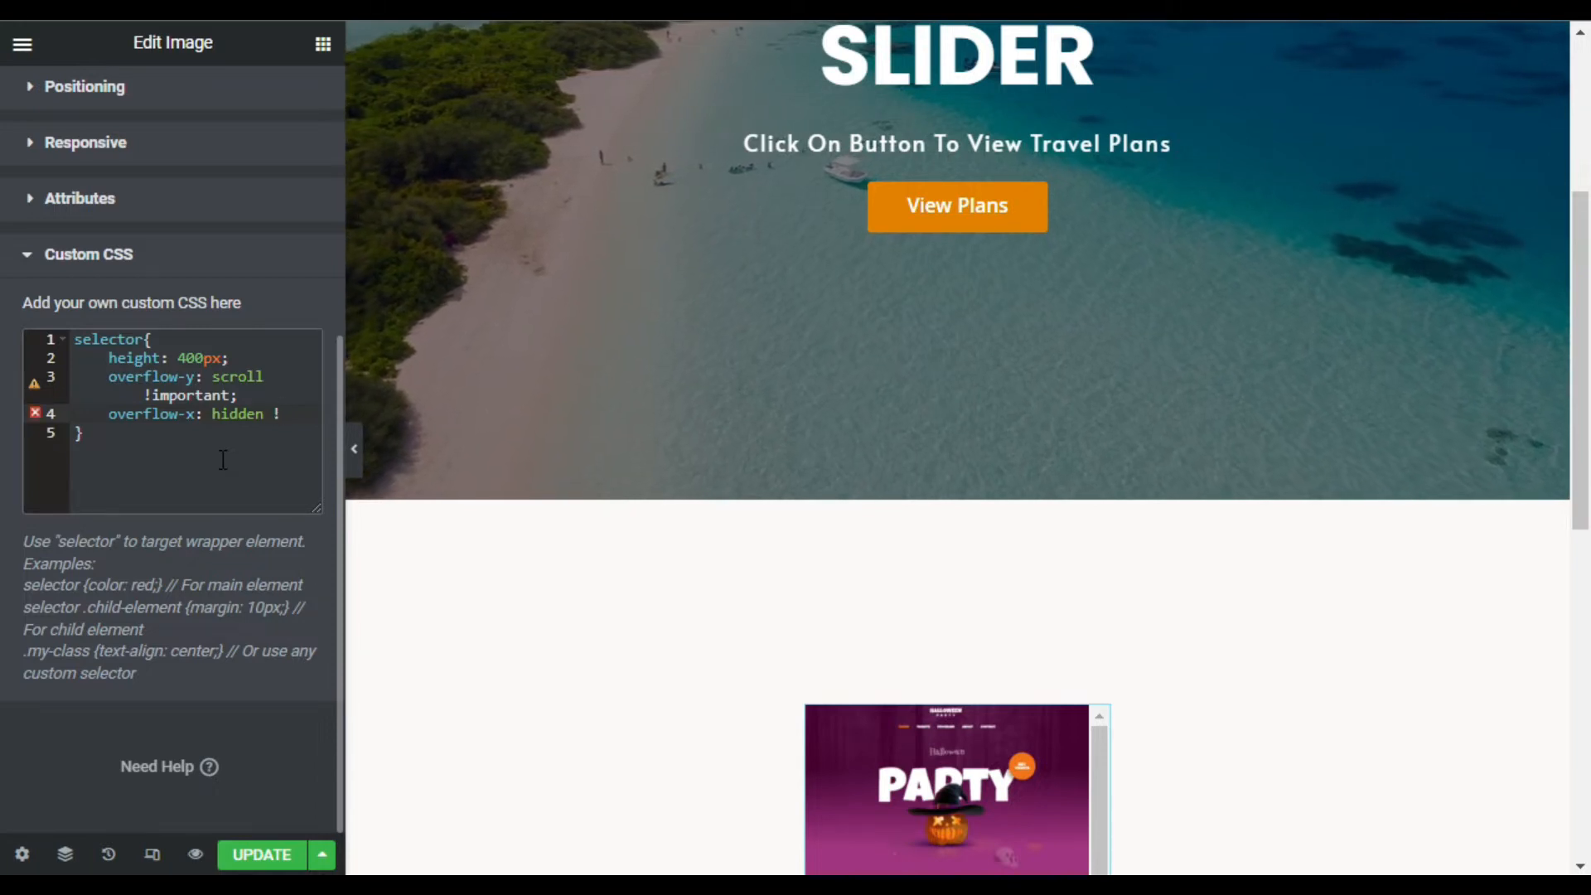
text(importan)
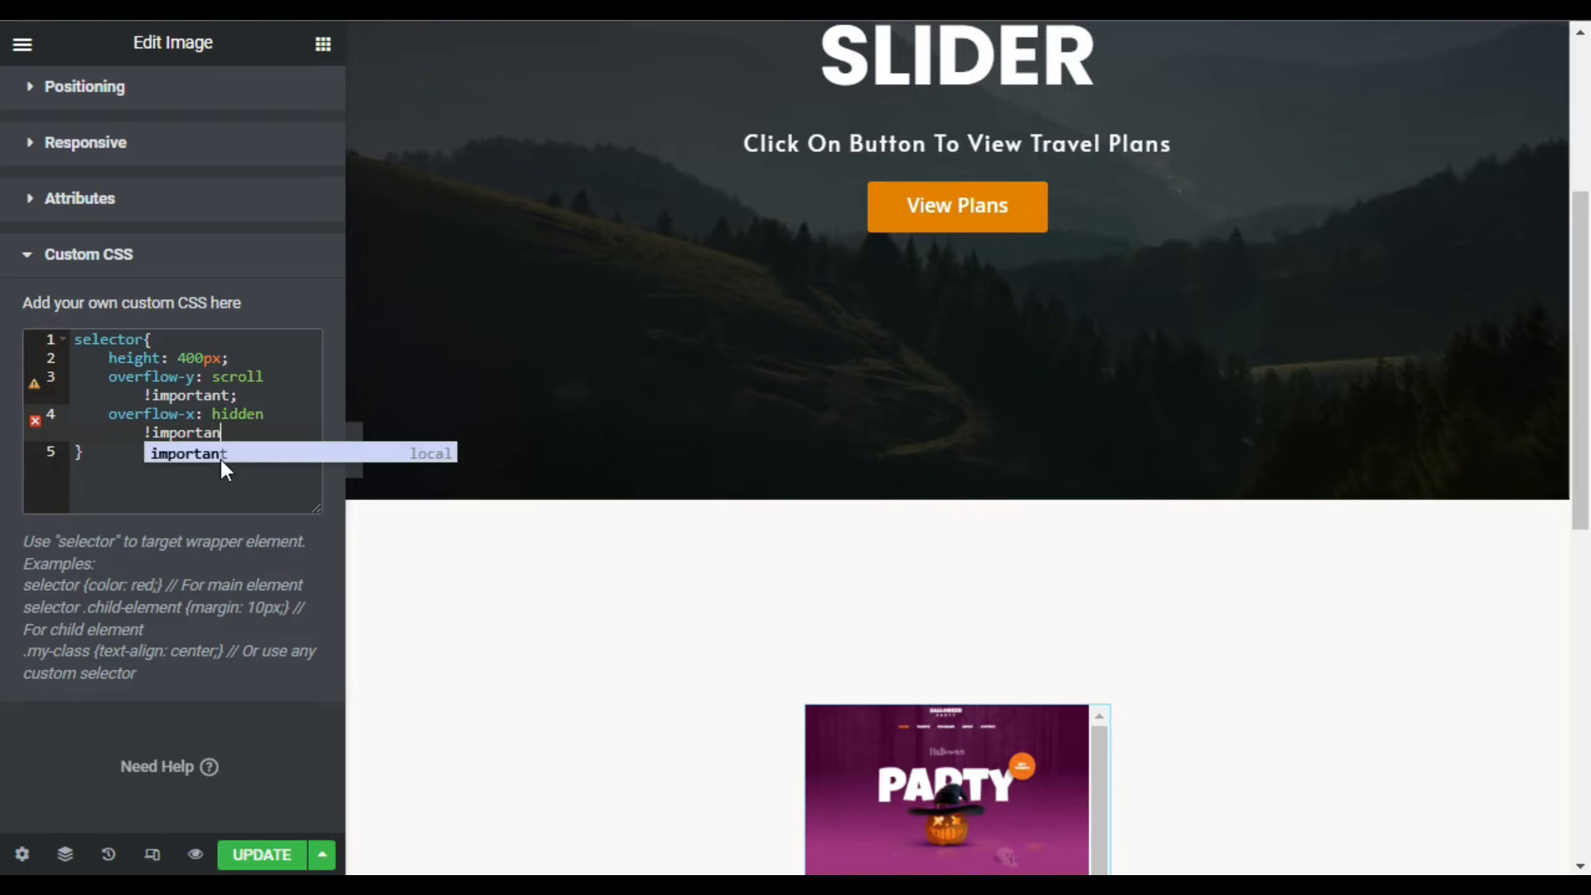
key(Return)
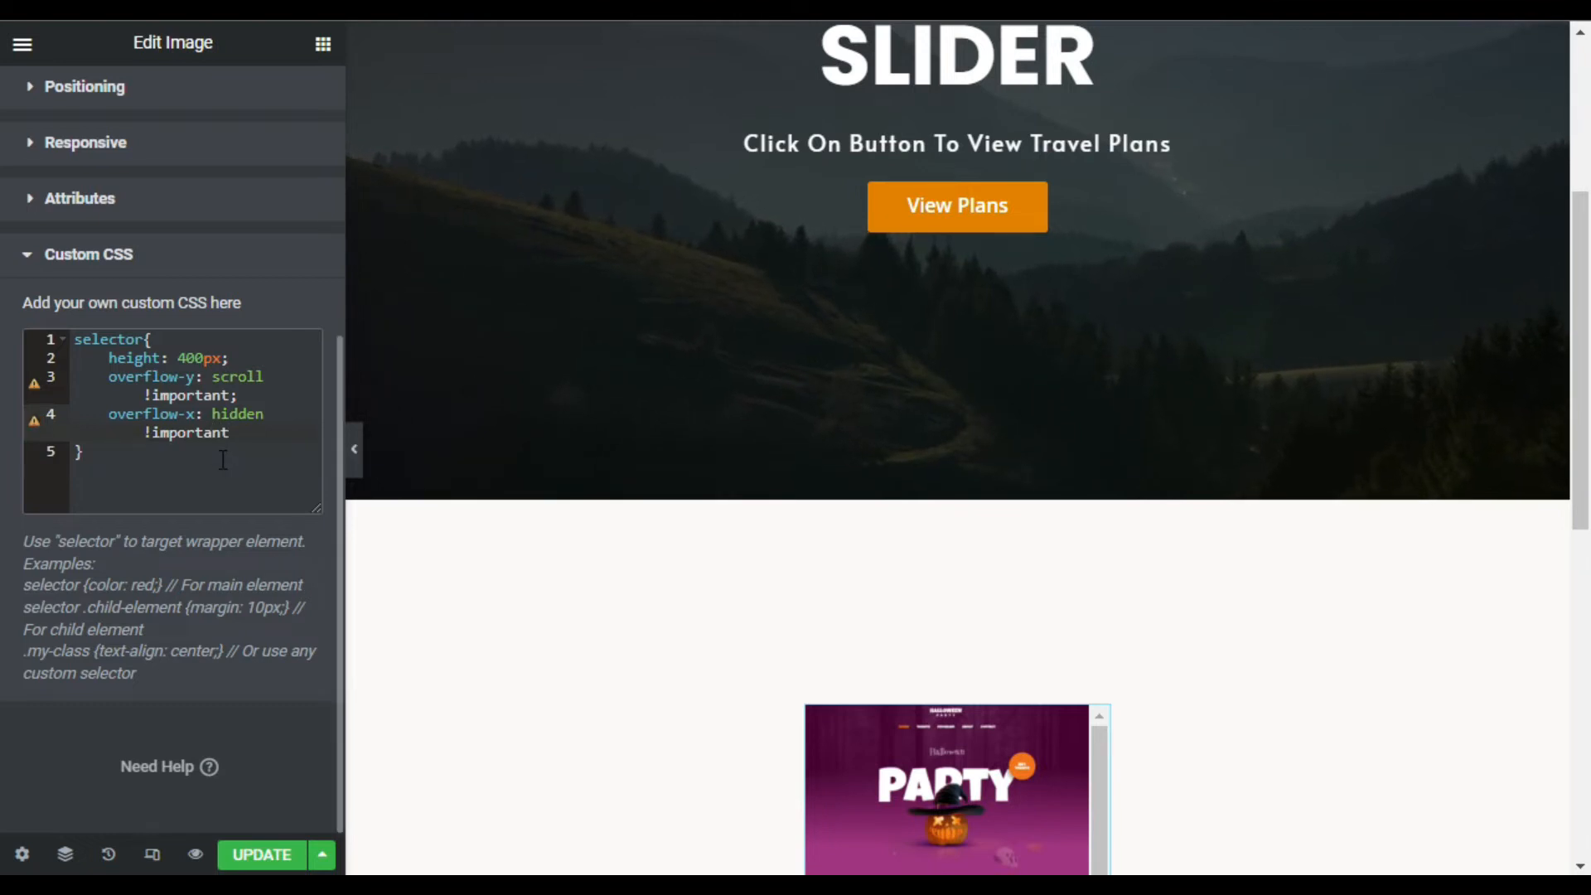
text(;)
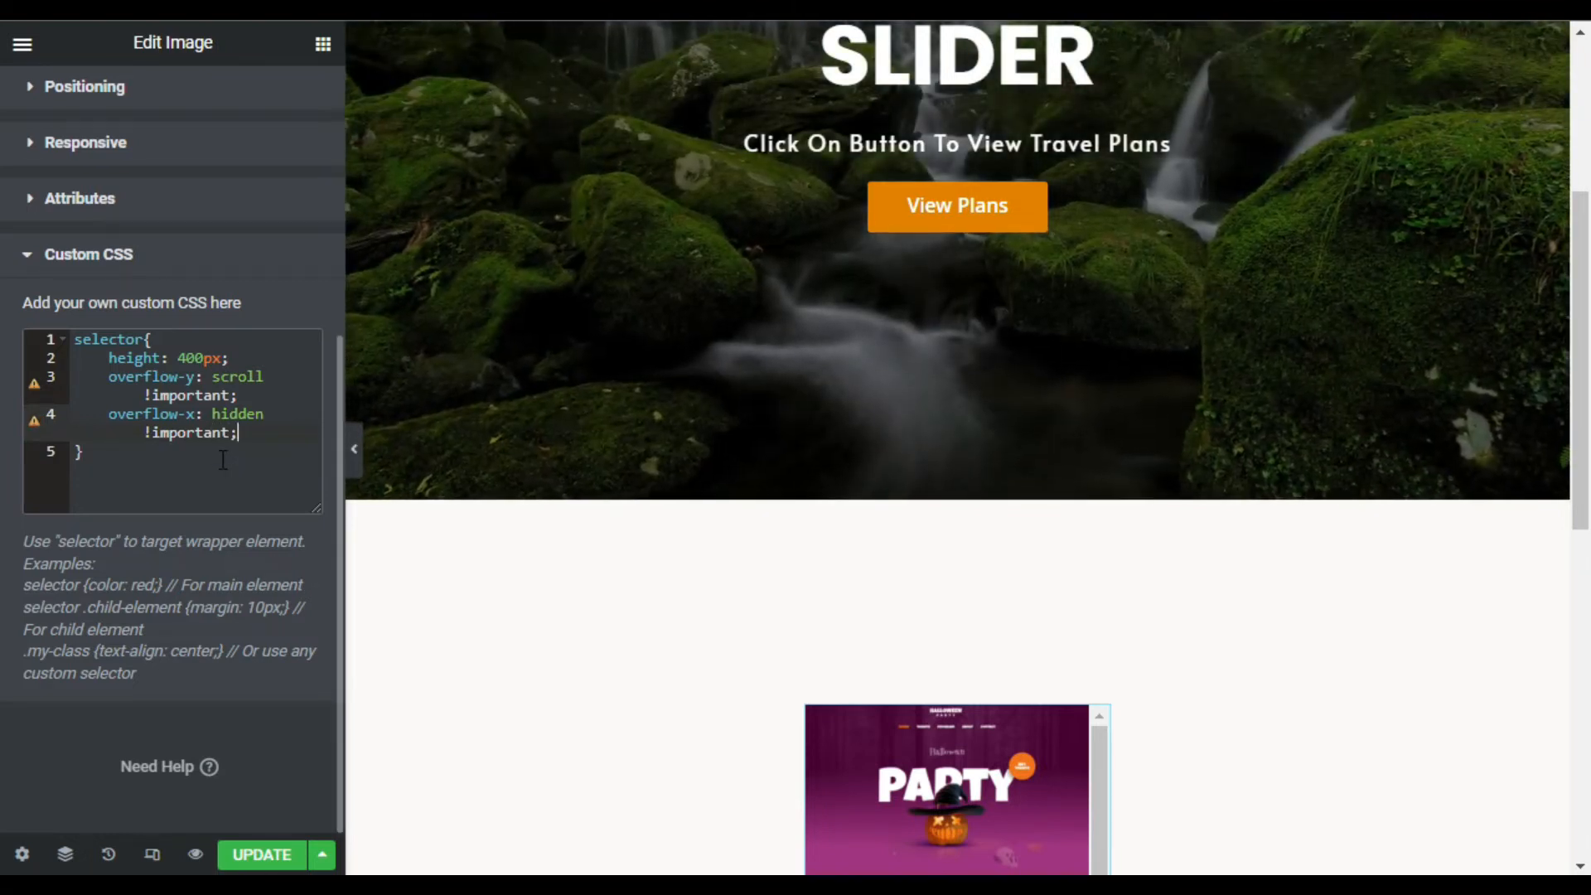
Examine how the Halloween image scrolls vertically inside its fixed-height area, from its header to its footer and back
scroll(928, 575, down, 4)
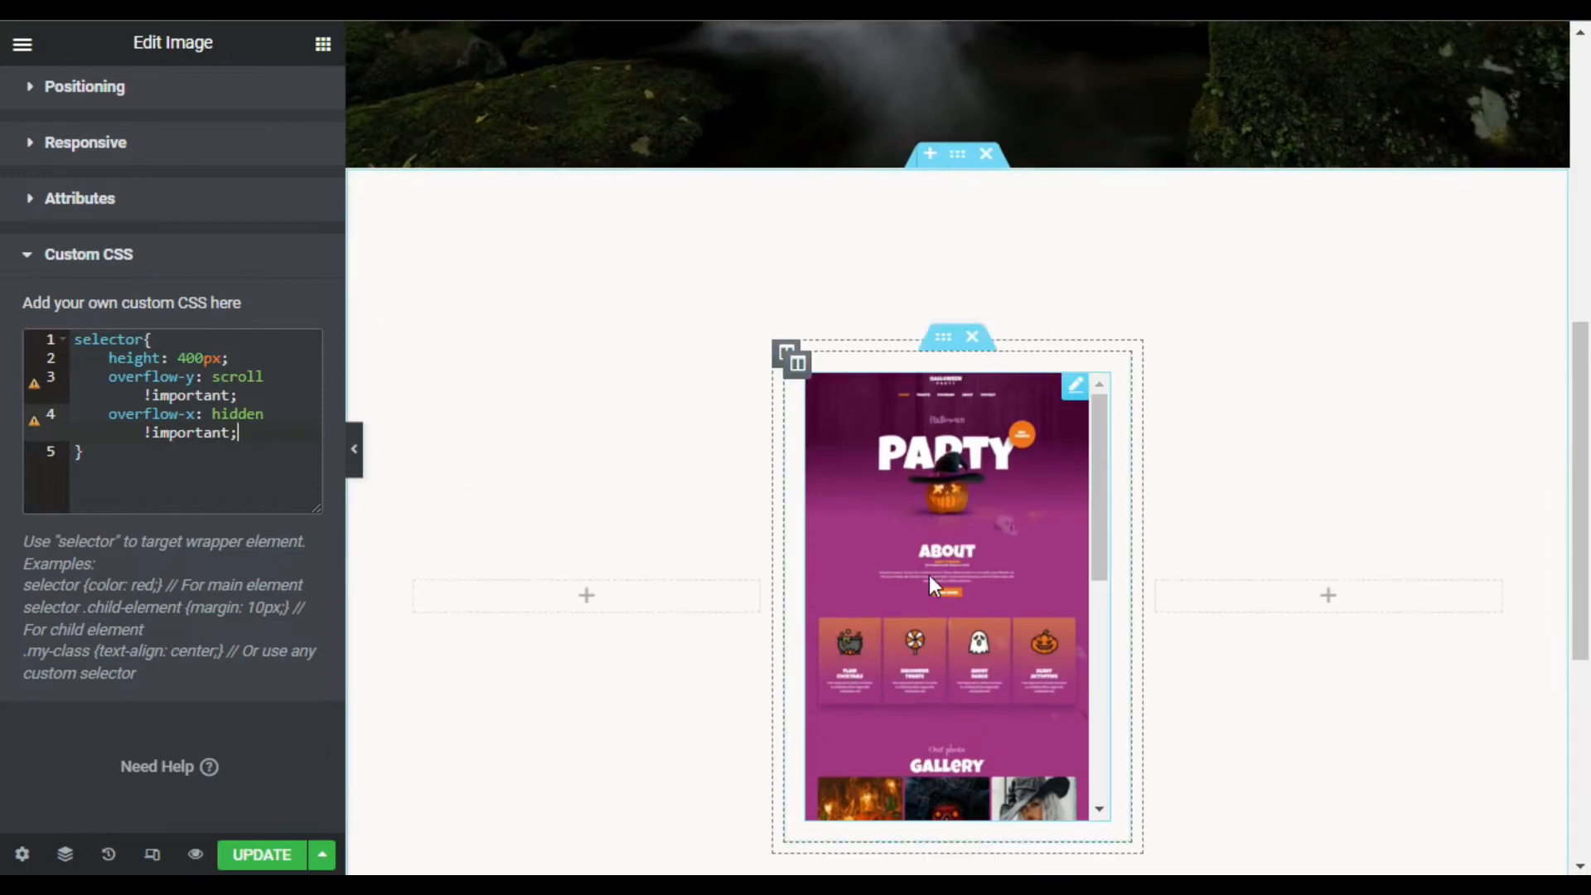
scroll(930, 585, down, 3)
scroll(938, 668, down, 3)
scroll(956, 679, up, 10)
scroll(958, 685, down, 3)
scroll(936, 593, down, 5)
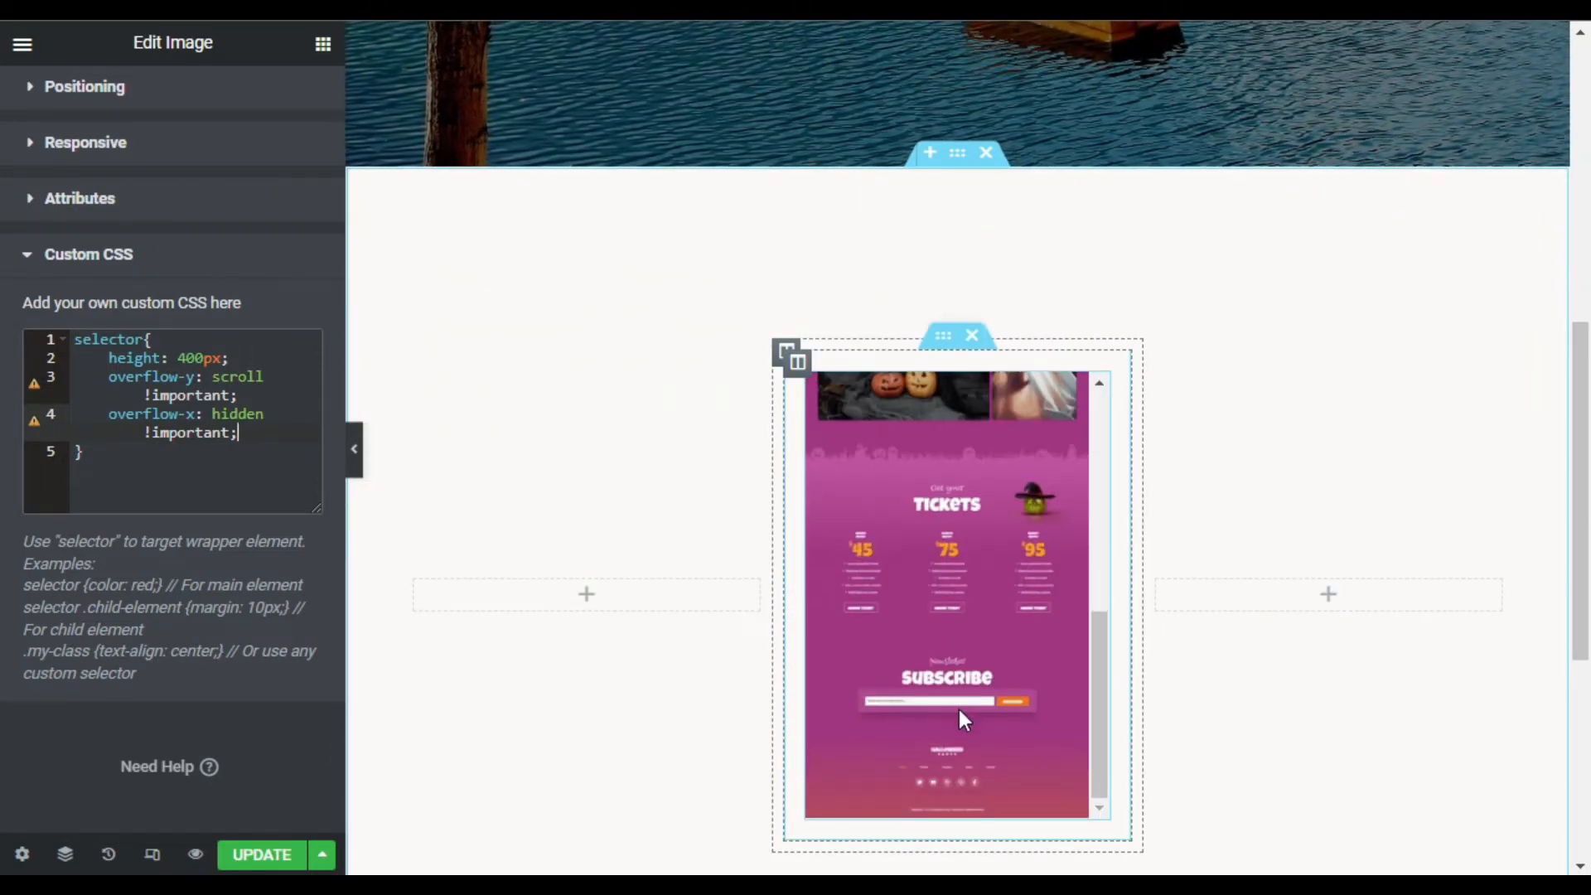
scroll(958, 709, up, 3)
click(958, 710)
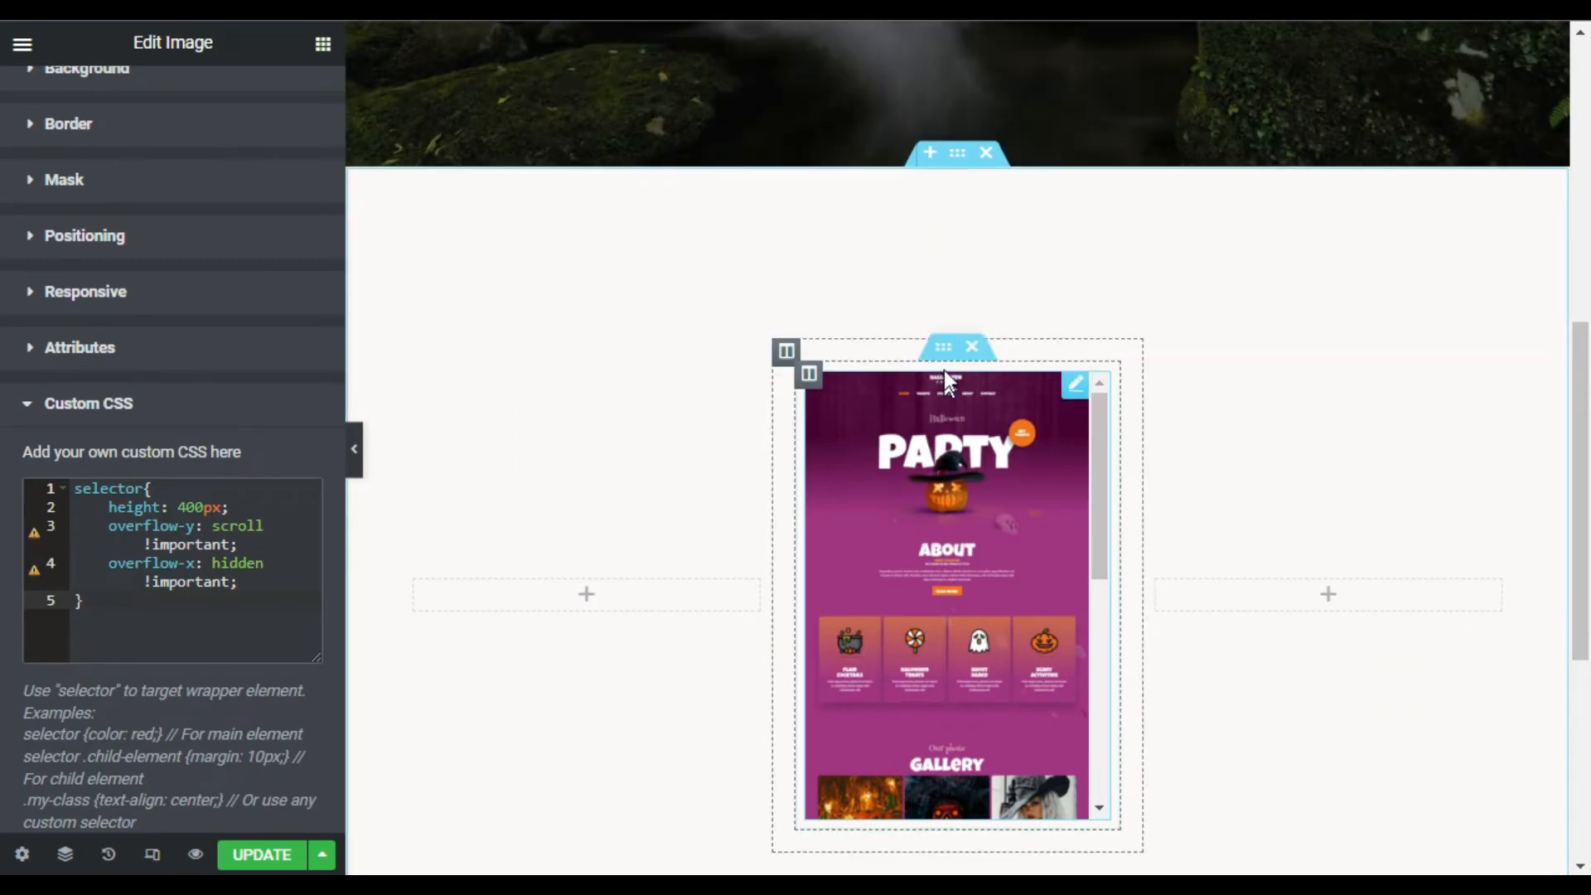
Give the inner section around the Halloween image a box shadow with vertical offset 20, blur 45 and spread 10
click(945, 355)
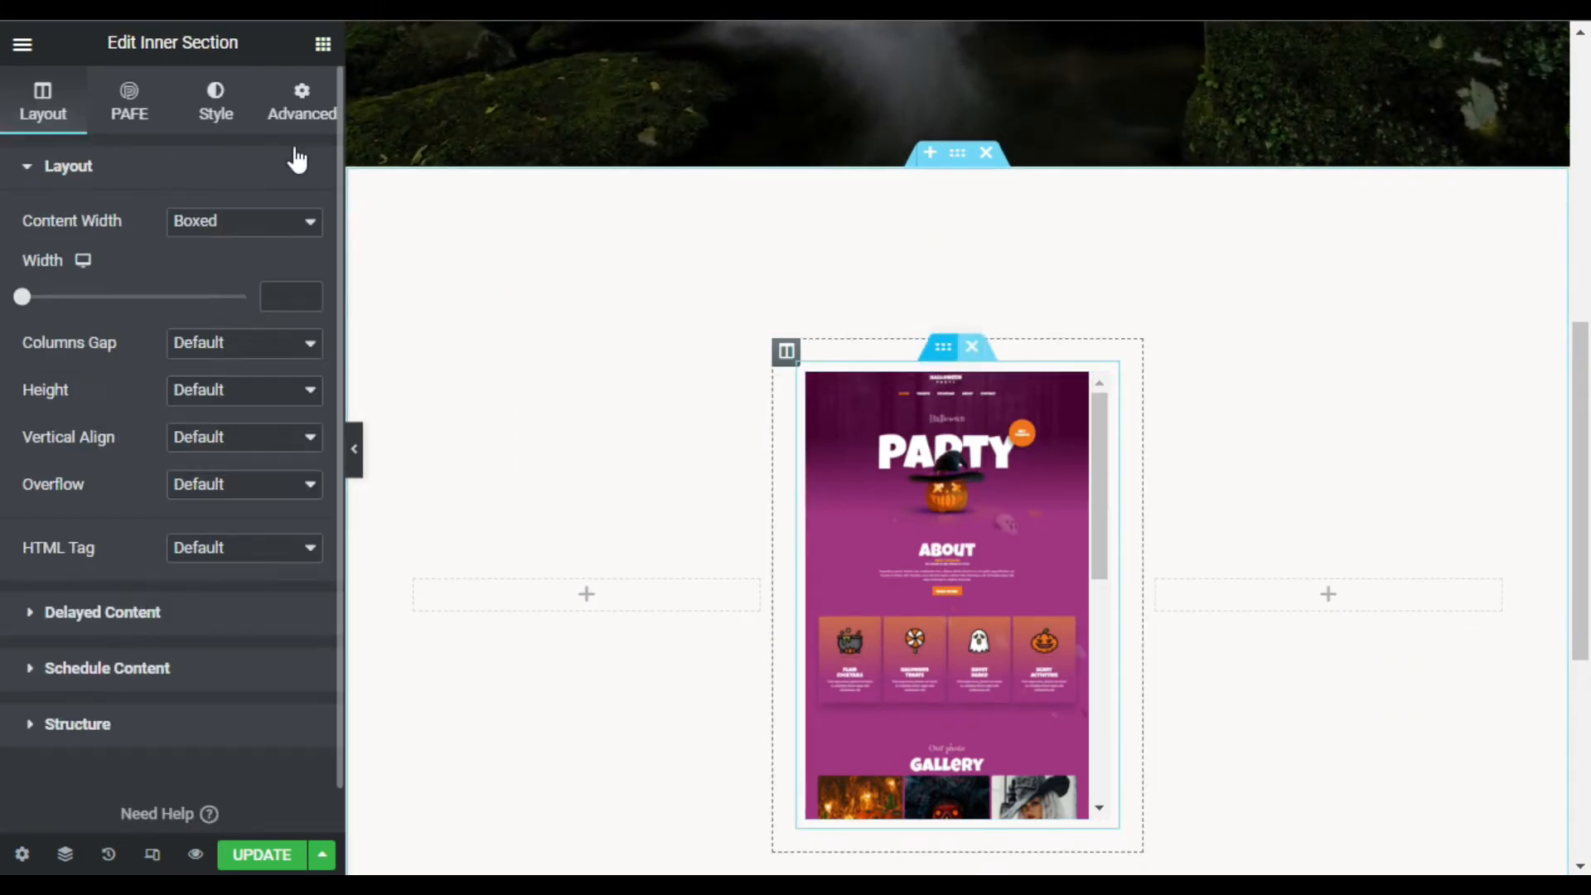
click(217, 120)
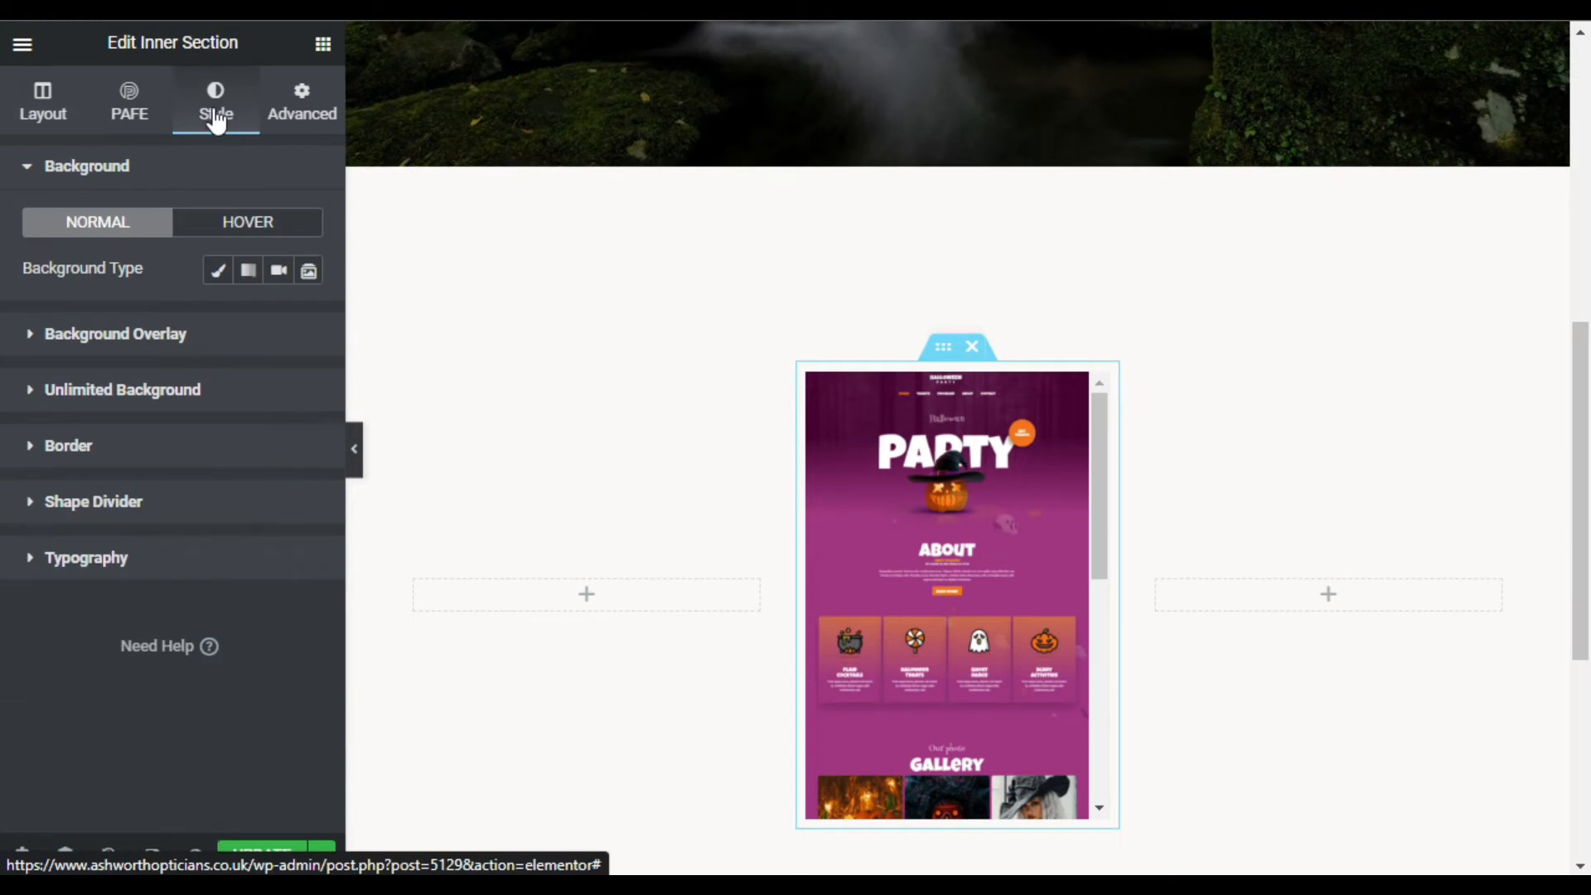
click(117, 449)
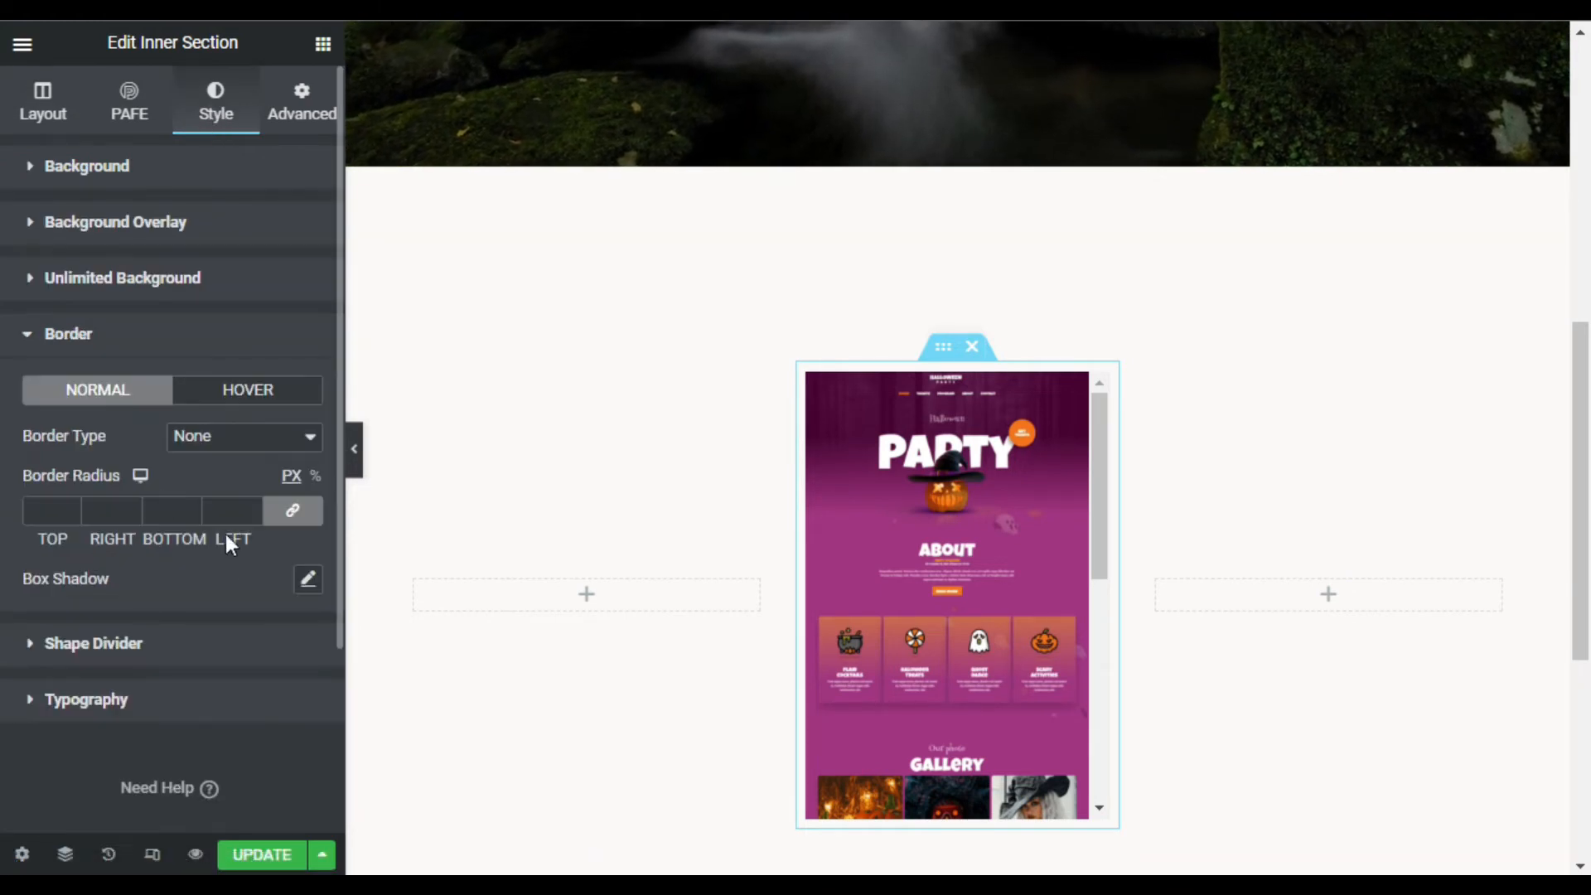
click(305, 555)
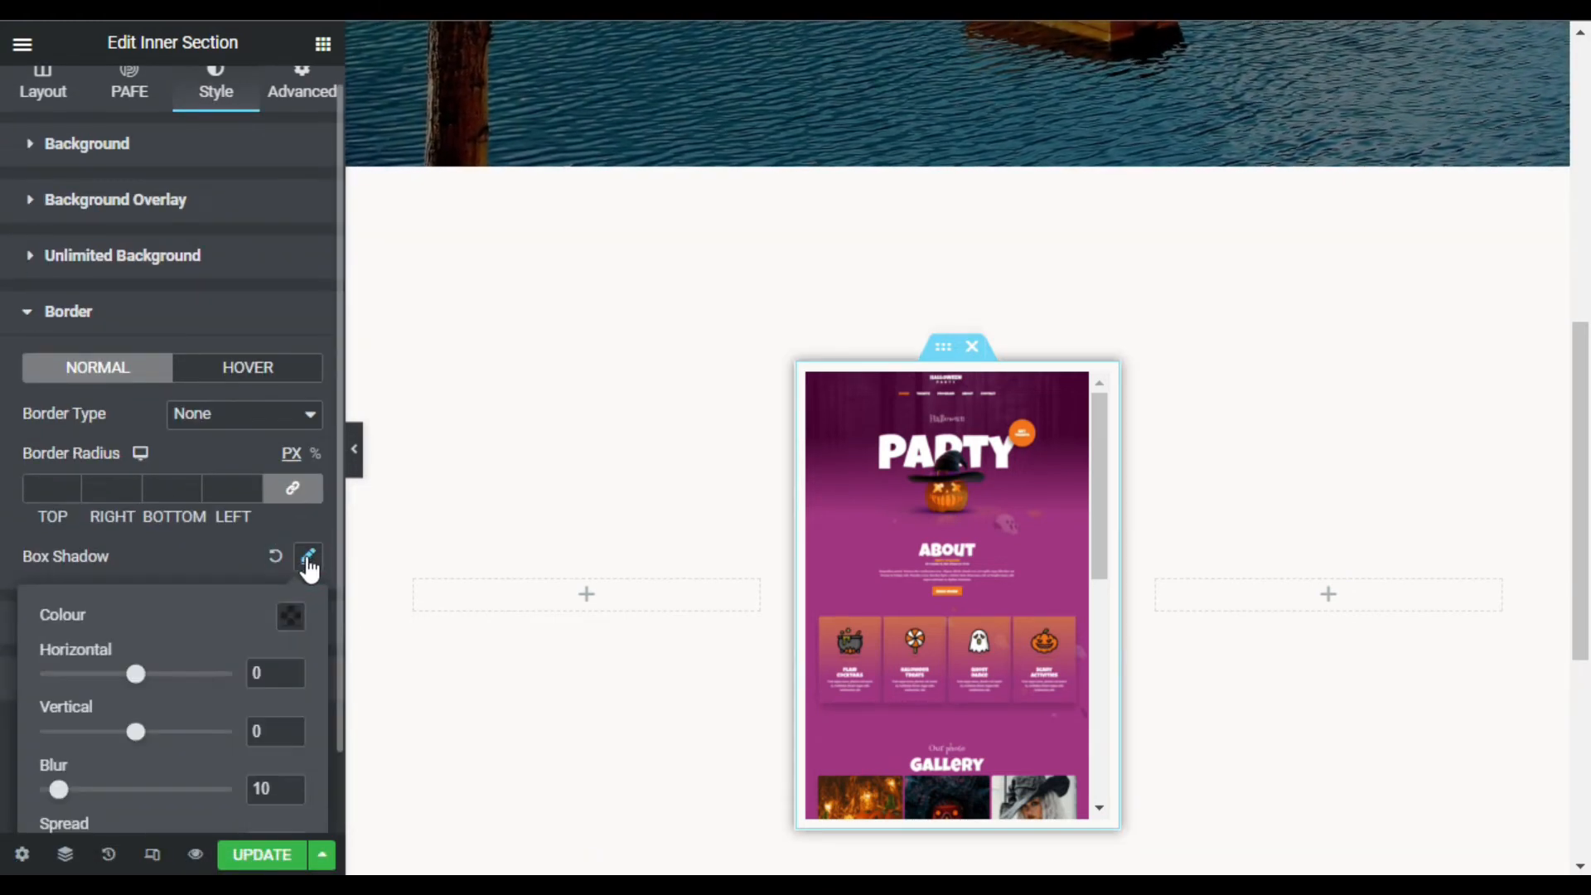
scroll(149, 654, down, 1)
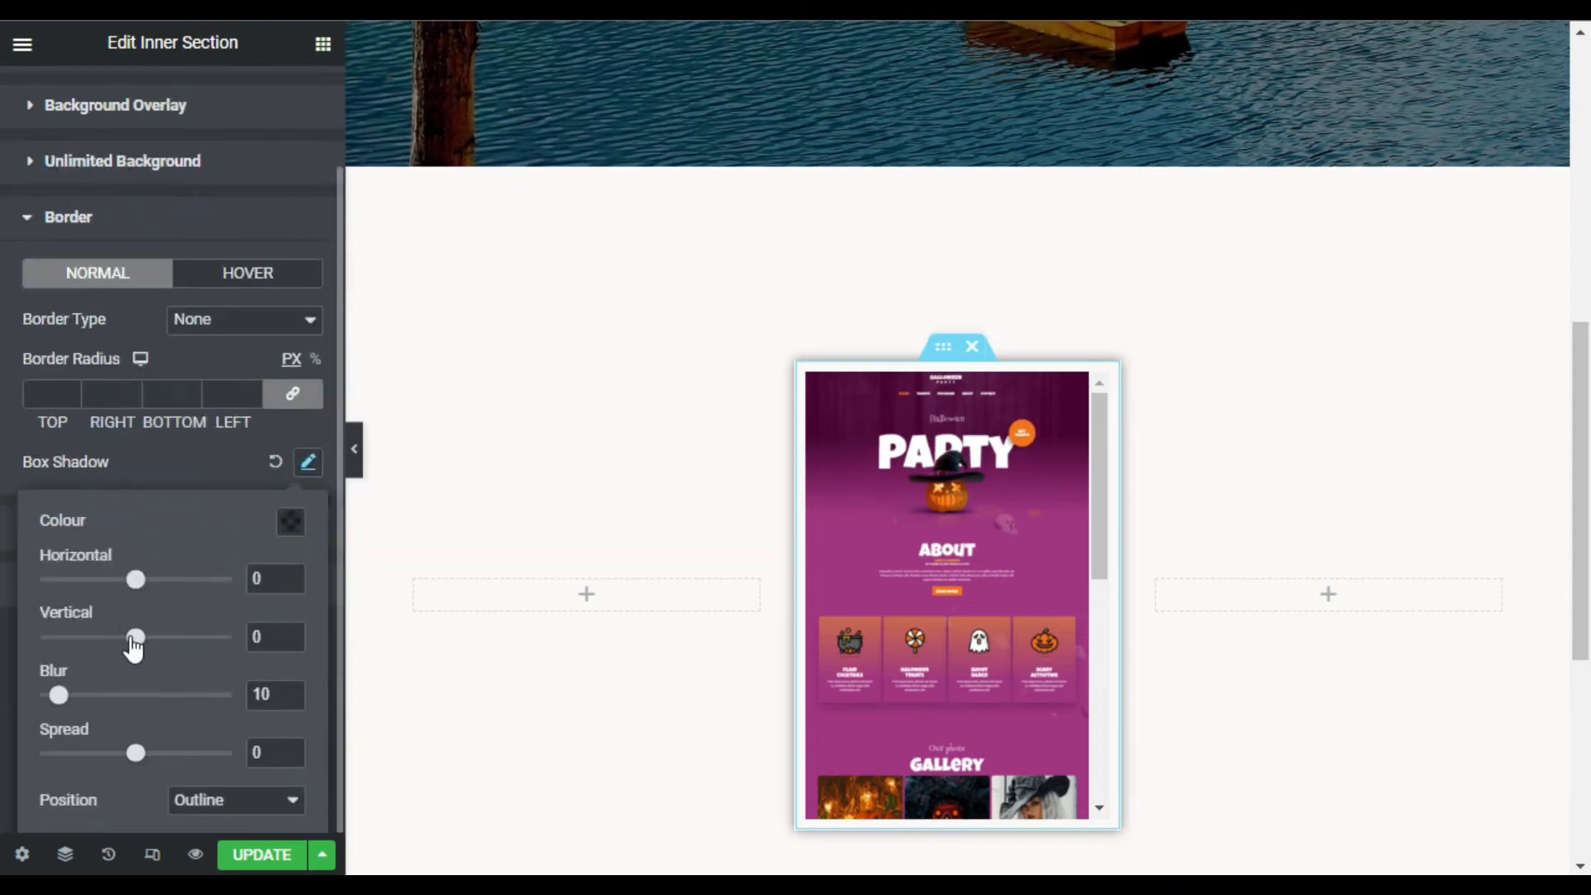
drag(136, 637, 154, 642)
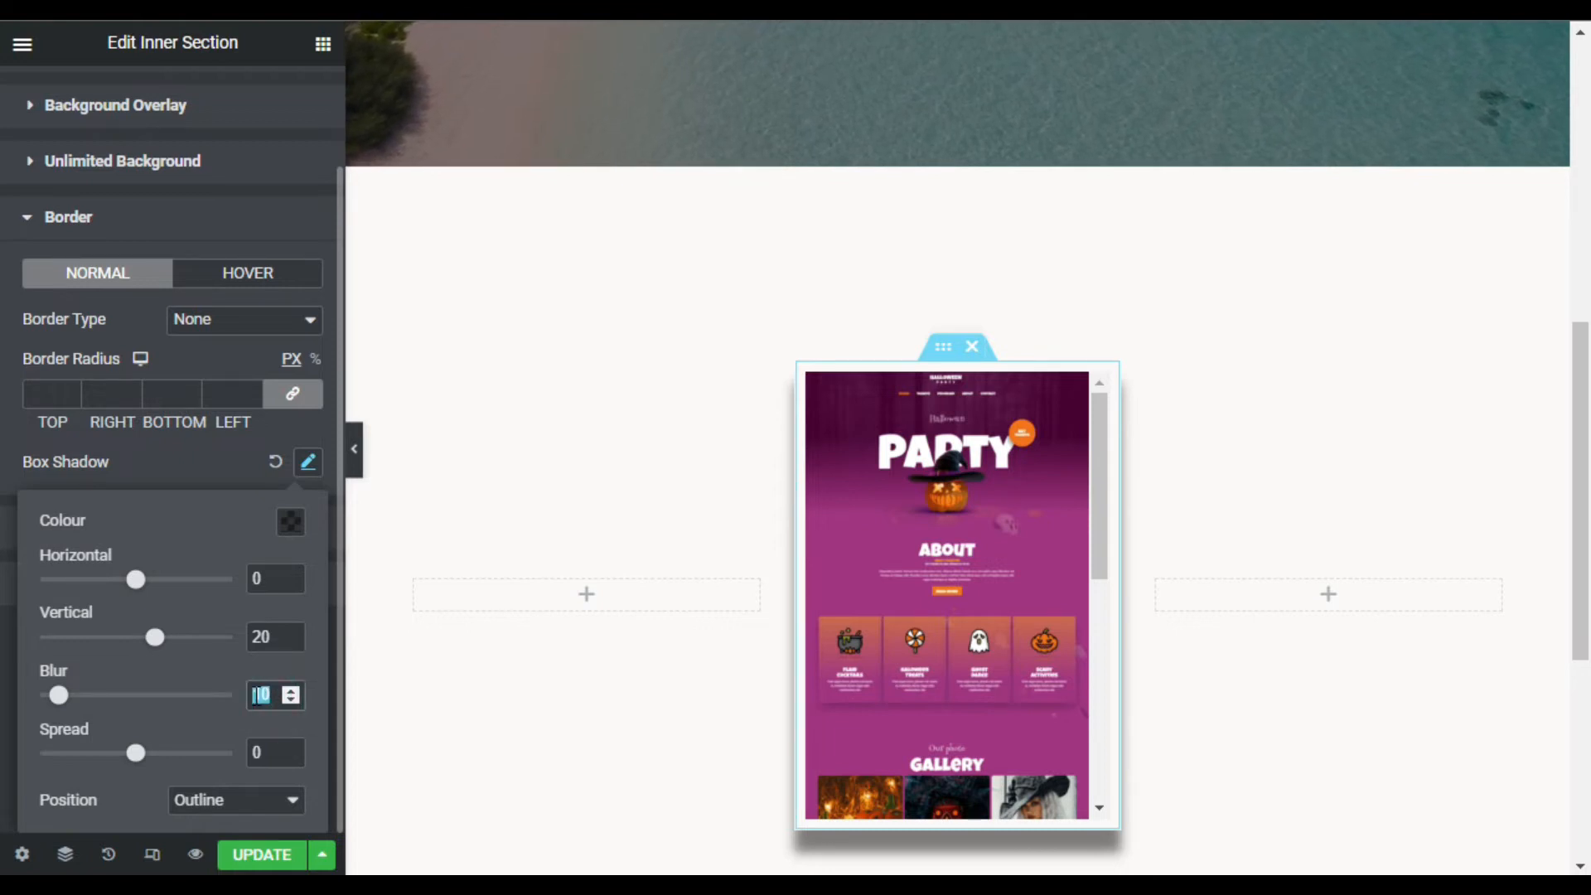
text(45)
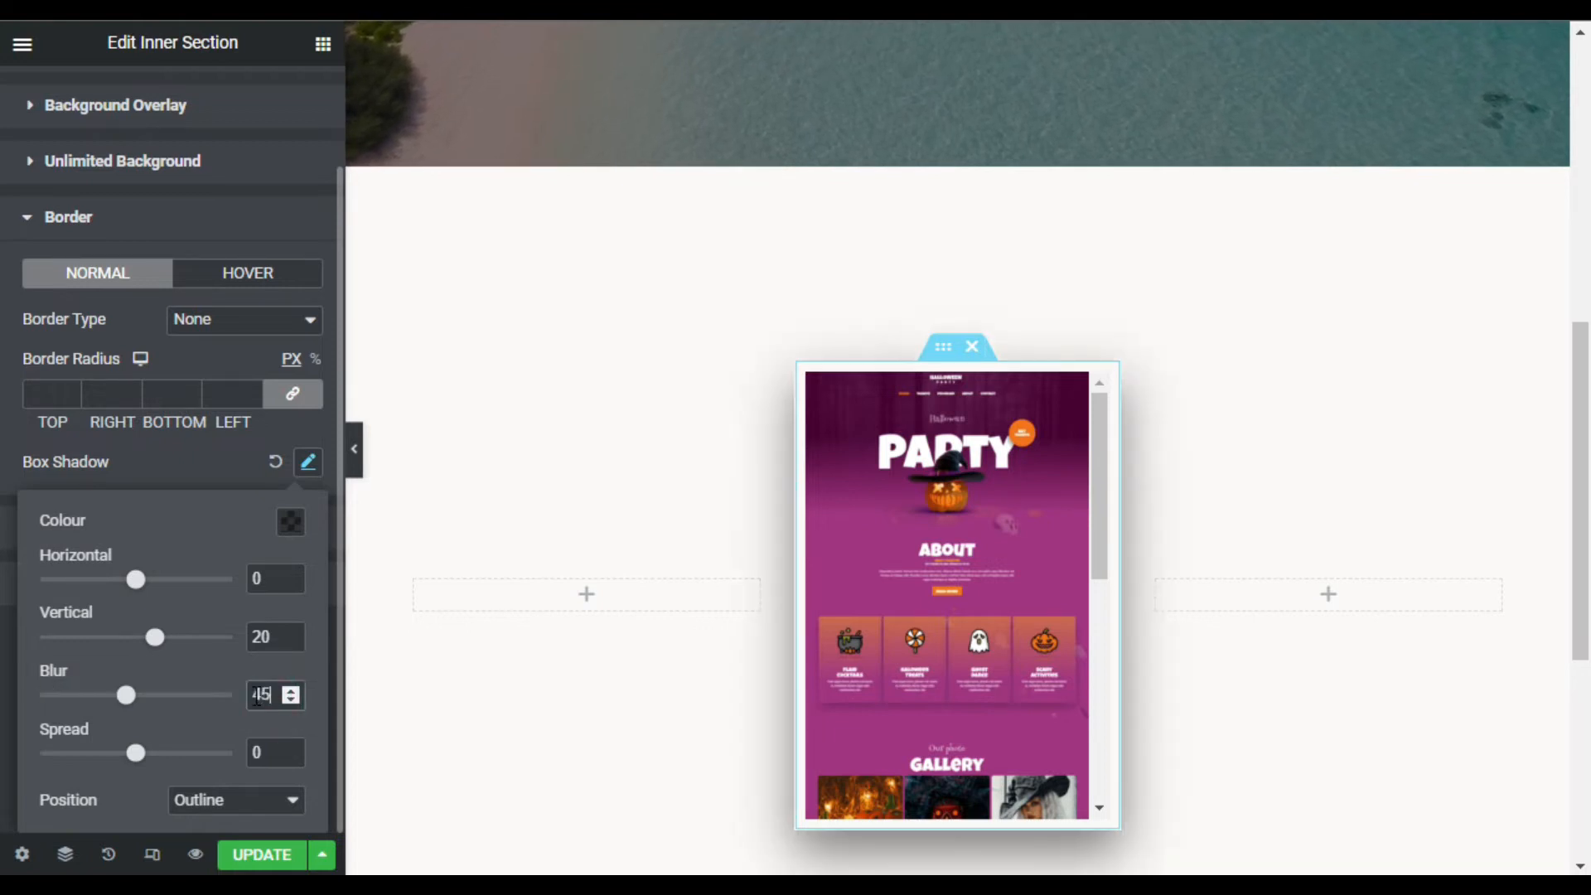
click(264, 754)
text(10)
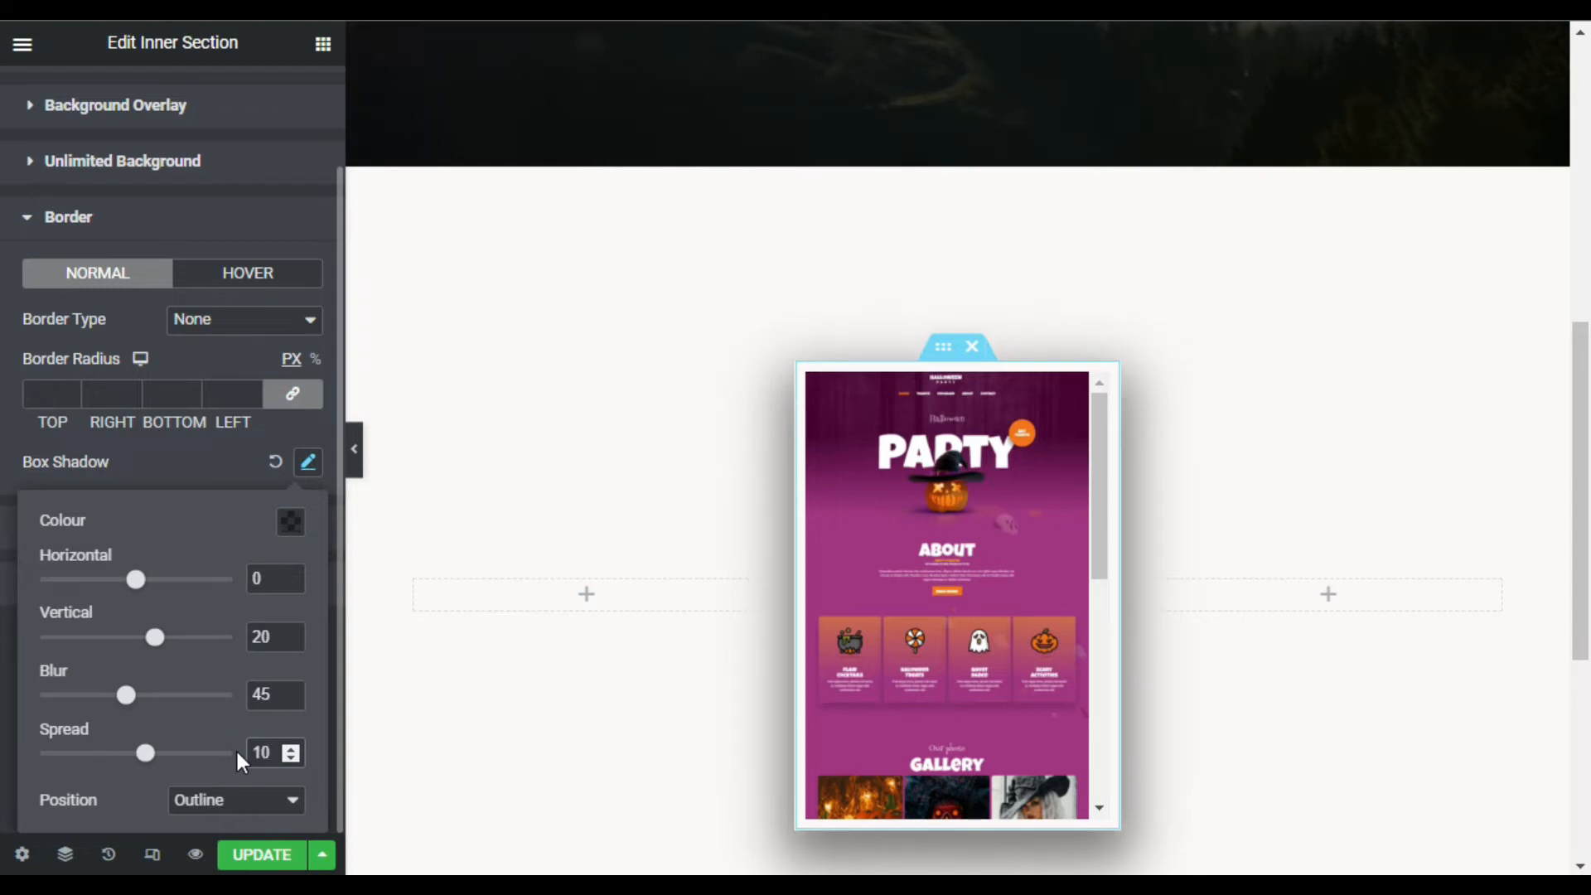
click(330, 757)
Set the inner section's border radius to 25 px on all sides and preview the scrolling card without the editing panel
click(37, 401)
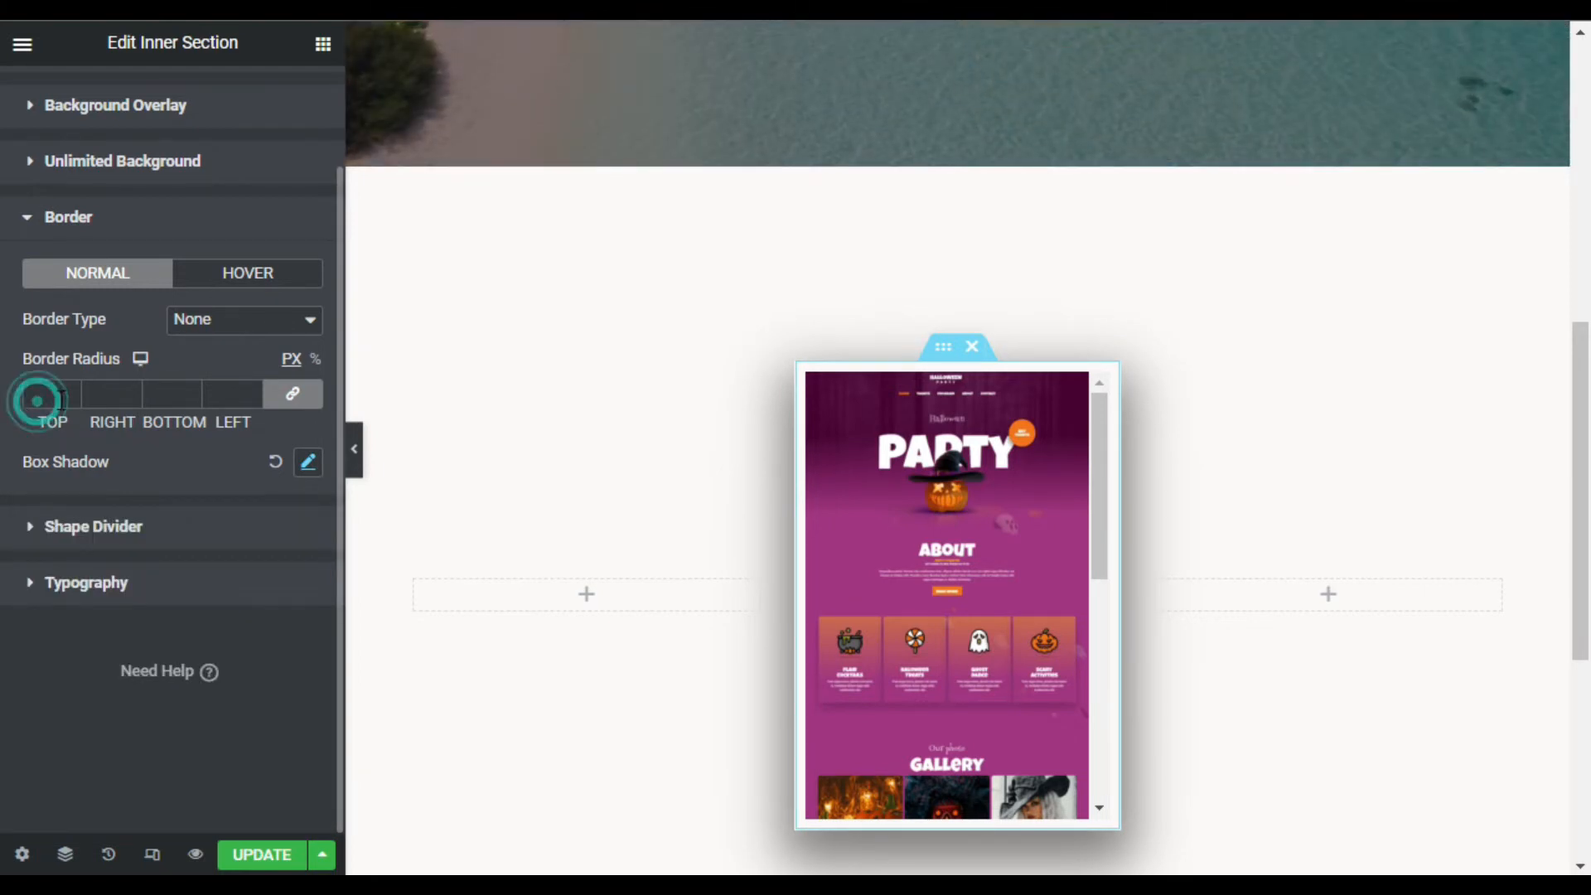
text(25)
scroll(63, 399, up, 1)
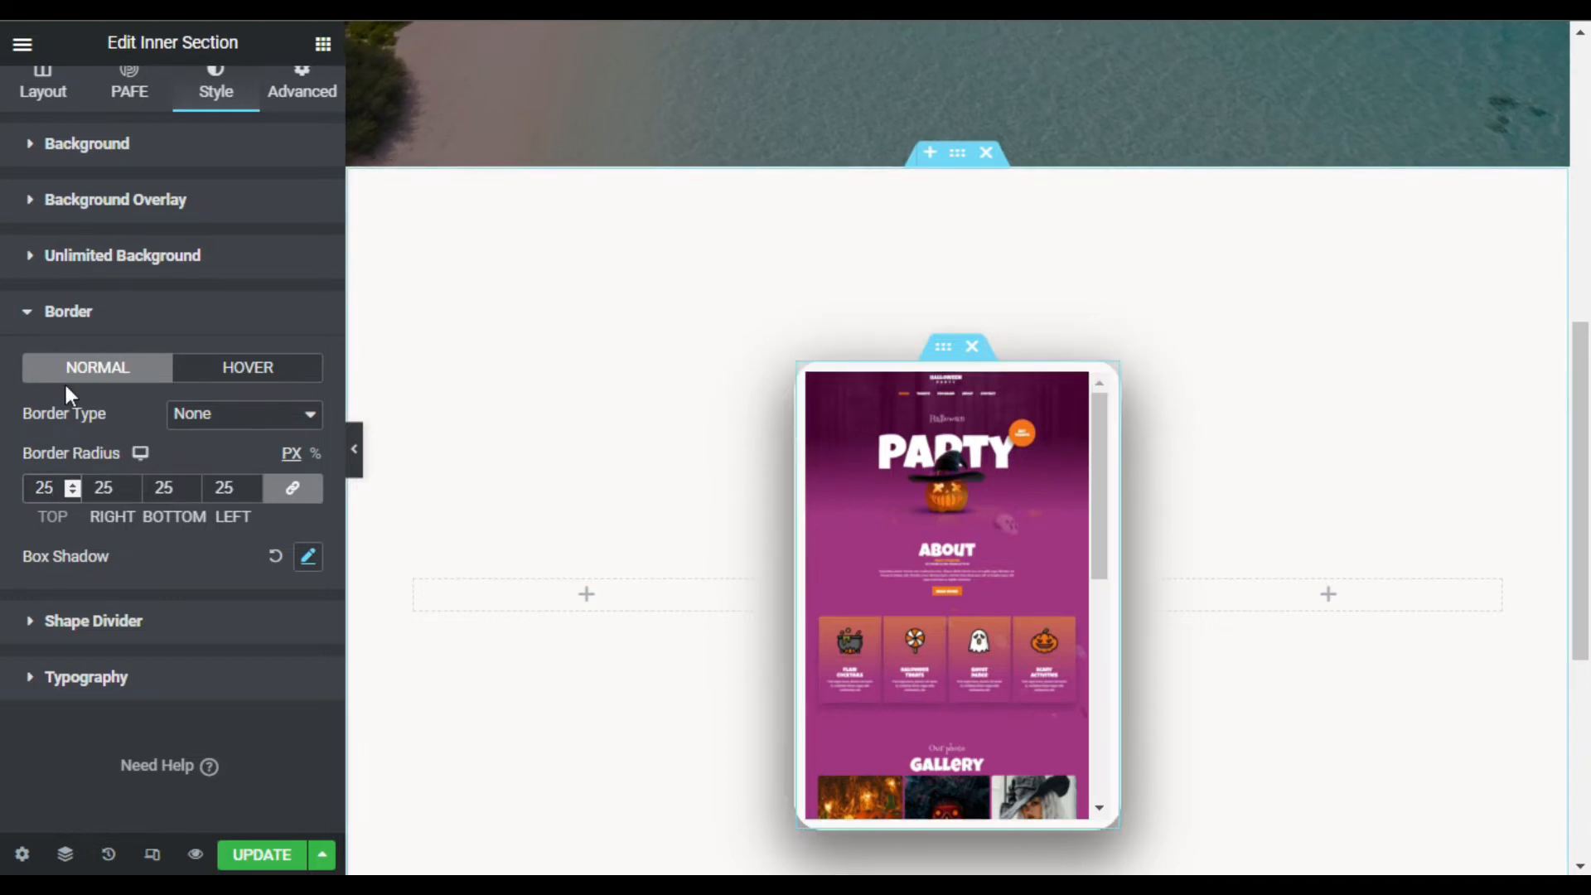
click(355, 459)
scroll(779, 522, down, 5)
scroll(772, 563, up, 8)
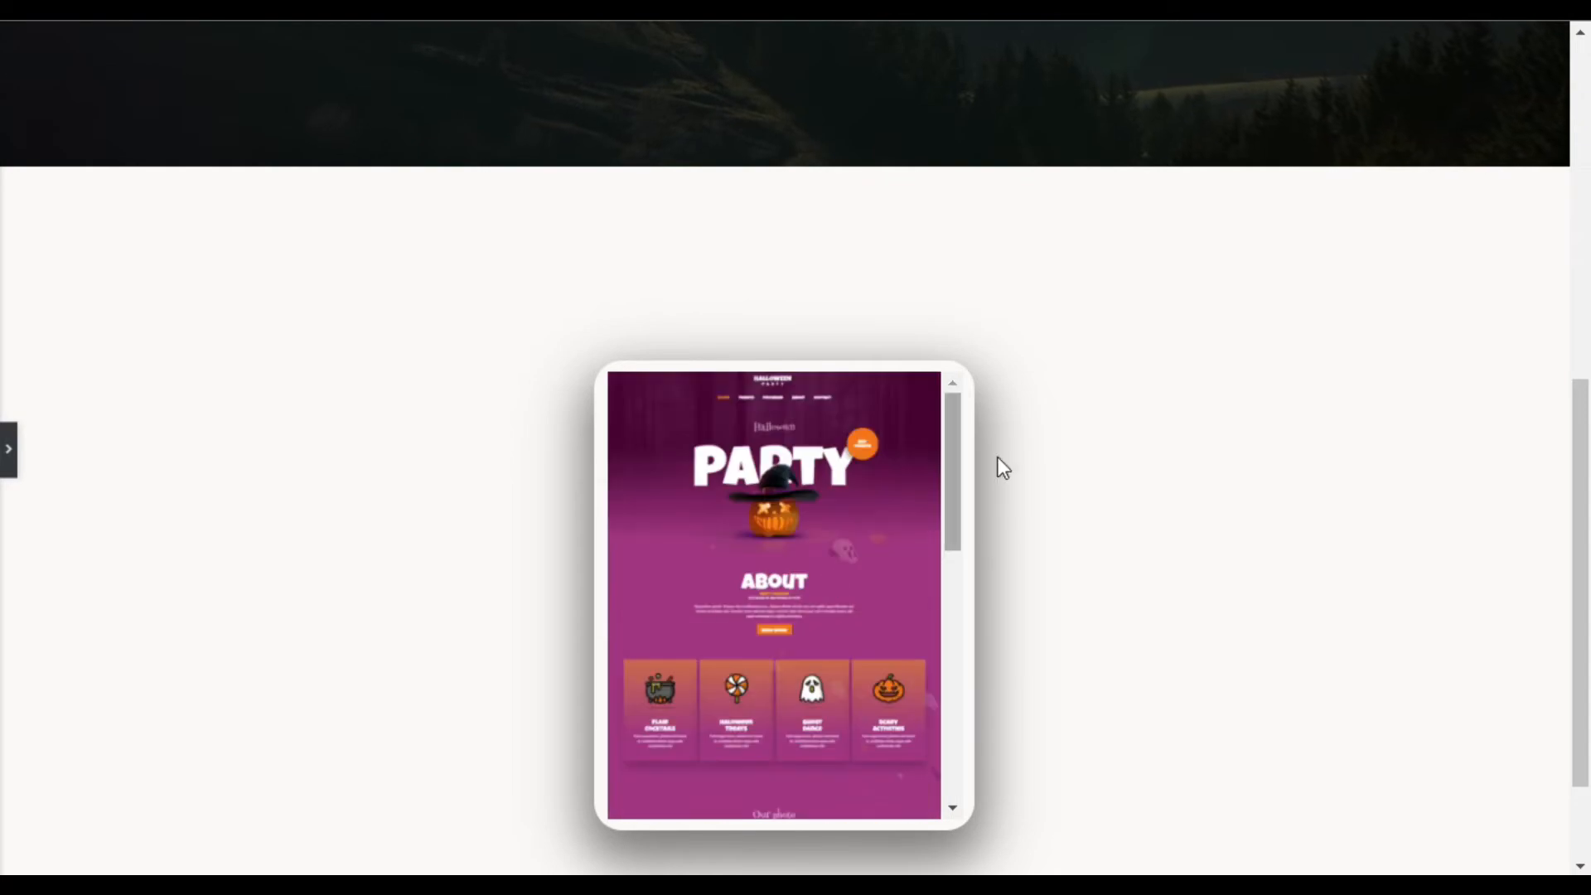
mouse_move(955, 433)
mouse_down()
mouse_move(947, 665)
mouse_move(964, 409)
mouse_up()
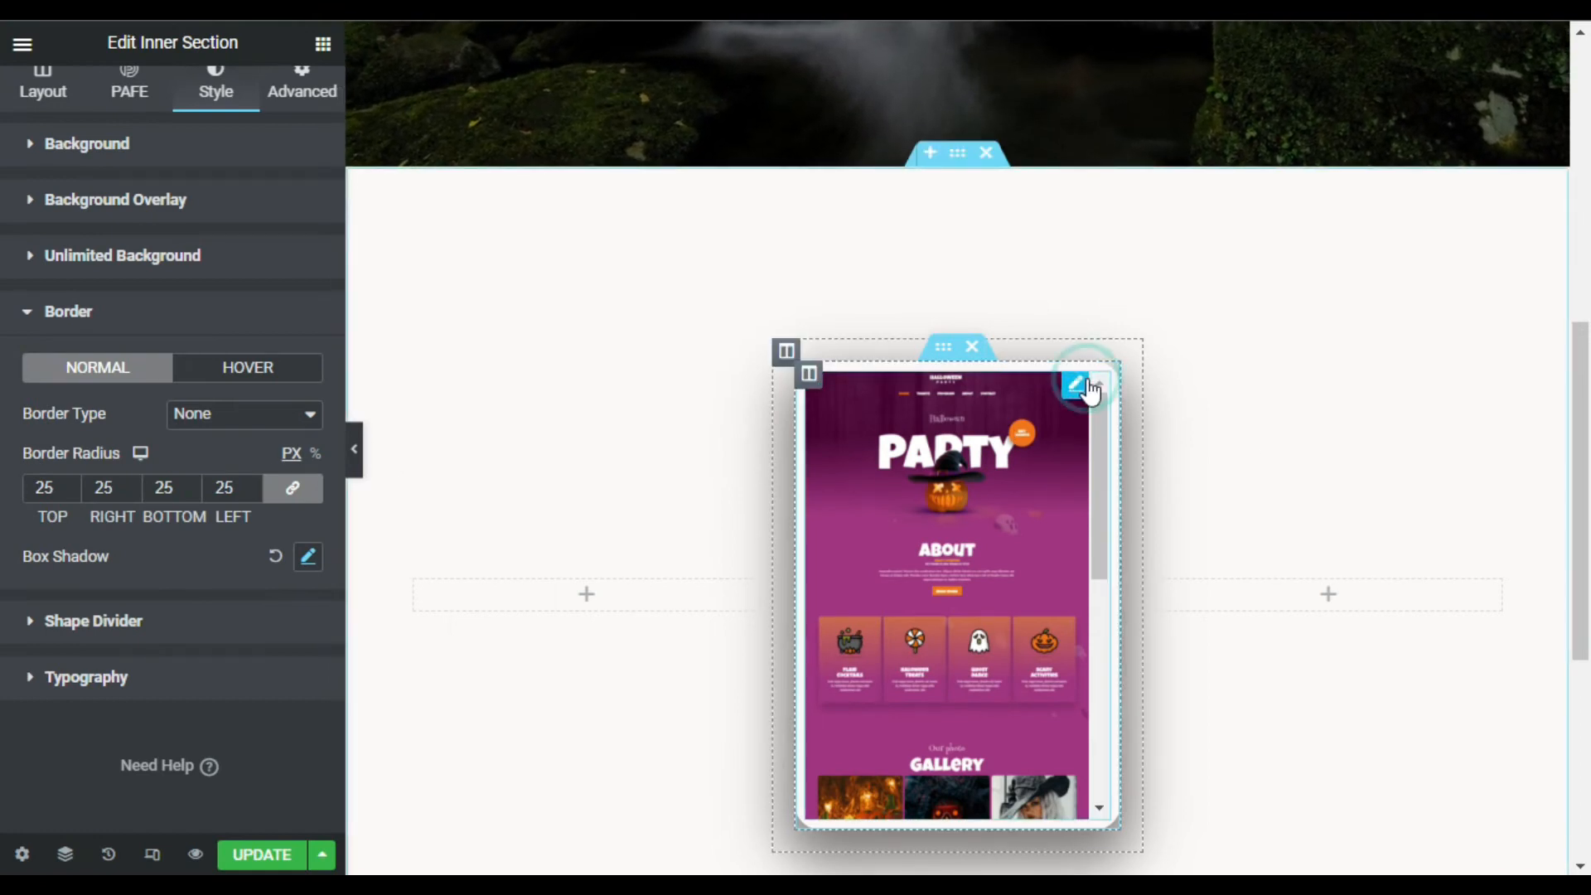
Extend the image's custom CSS with selector::-webkit-scrollbar (width: 4px; background: #777777;) and selector::-webkit-scrollbar-thumb (background: red;)
click(1086, 387)
scroll(166, 580, down, 5)
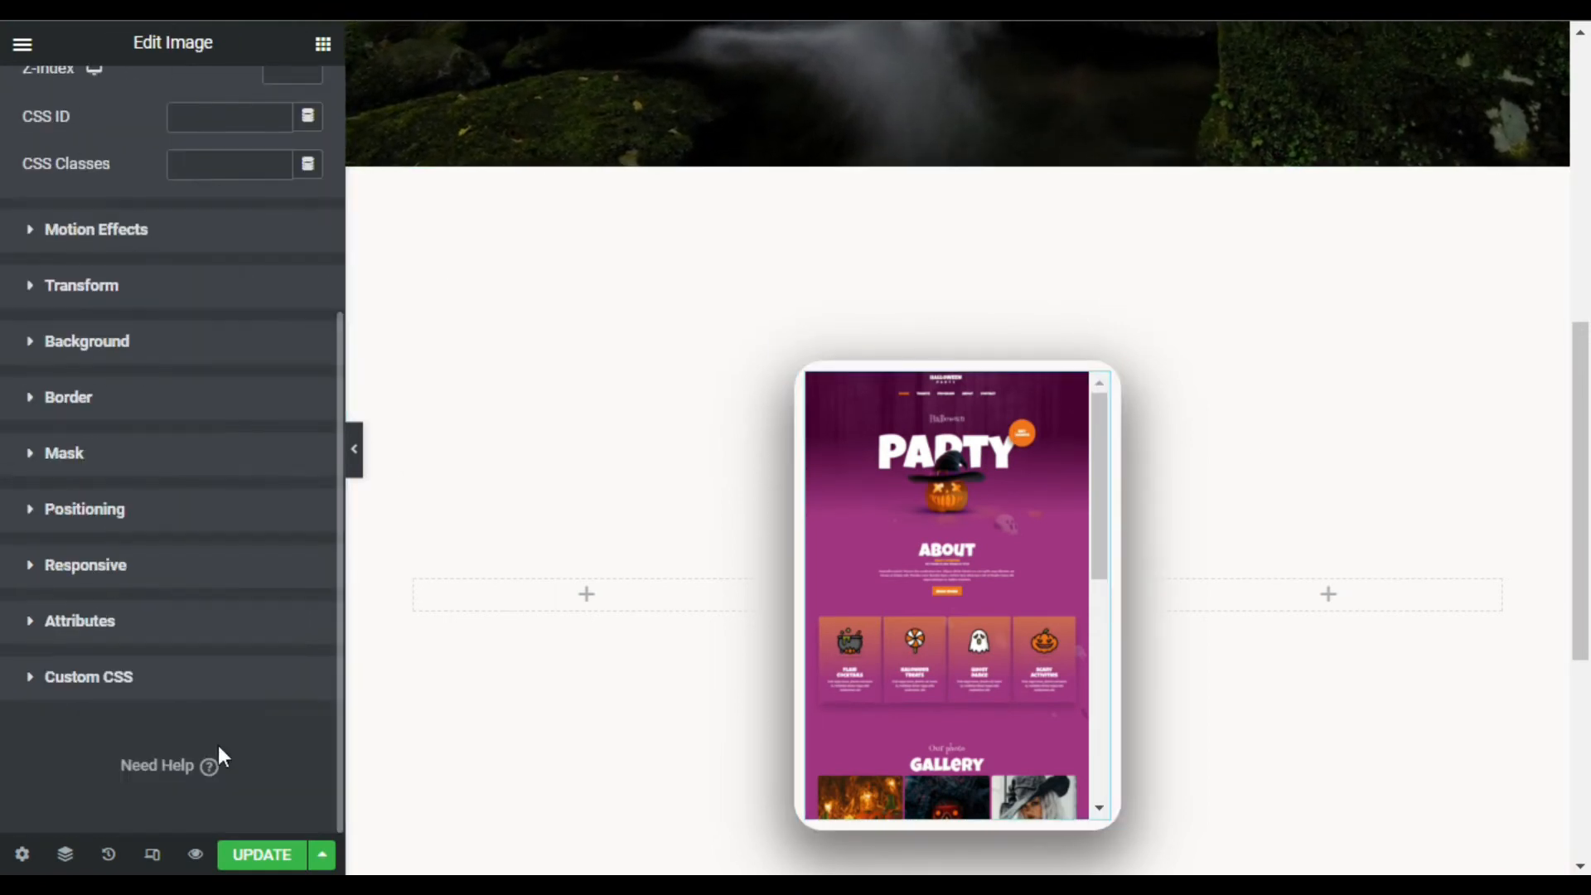
click(208, 679)
scroll(216, 563, down, 5)
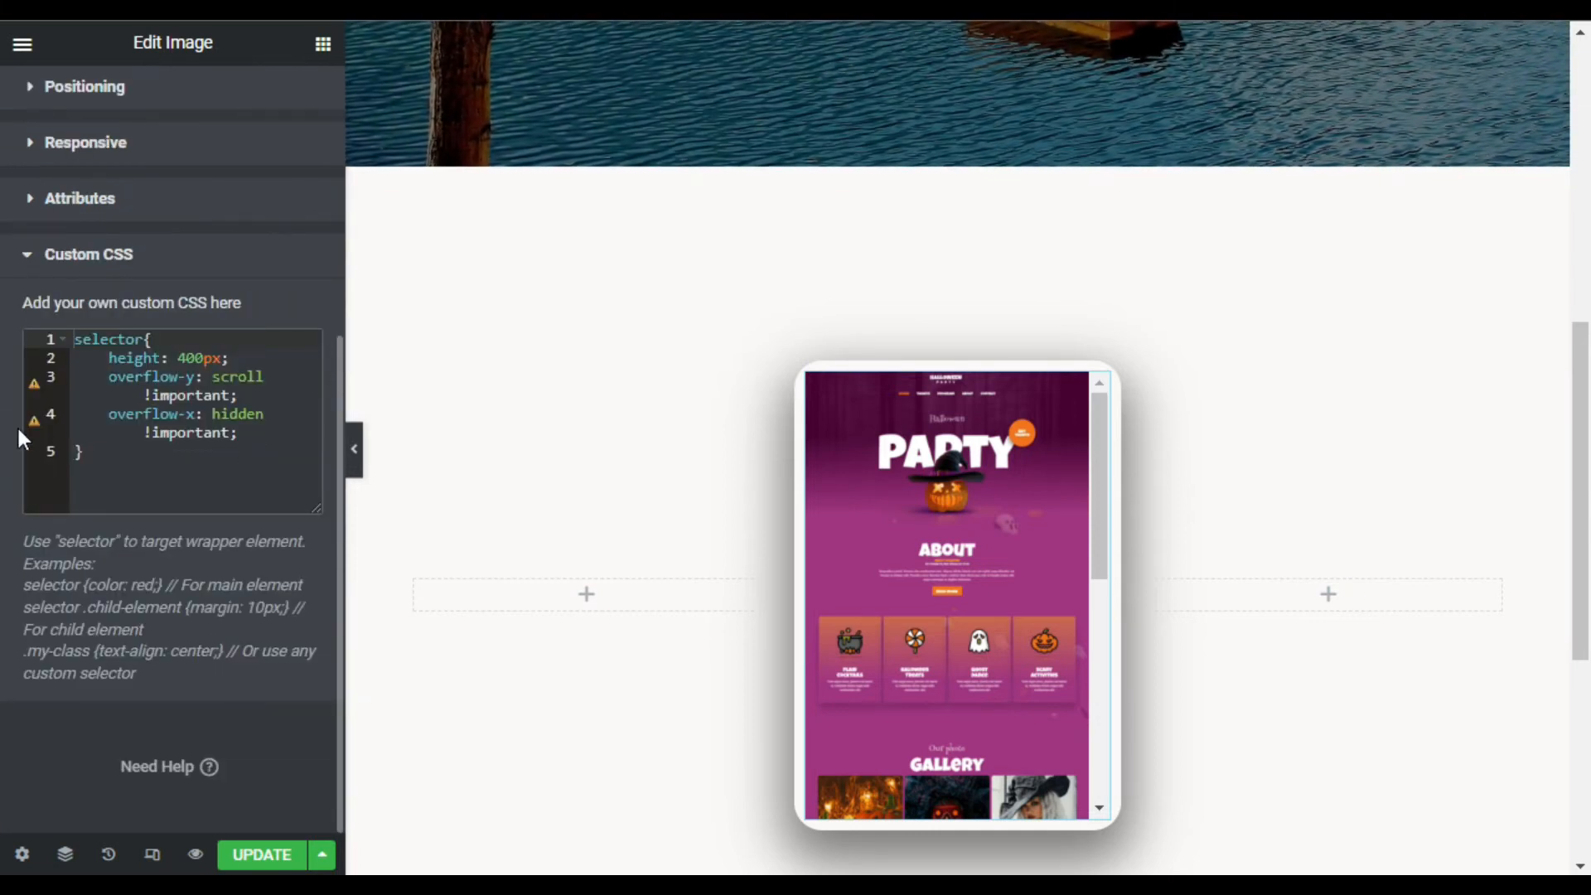
click(114, 435)
click(118, 452)
key(Return)
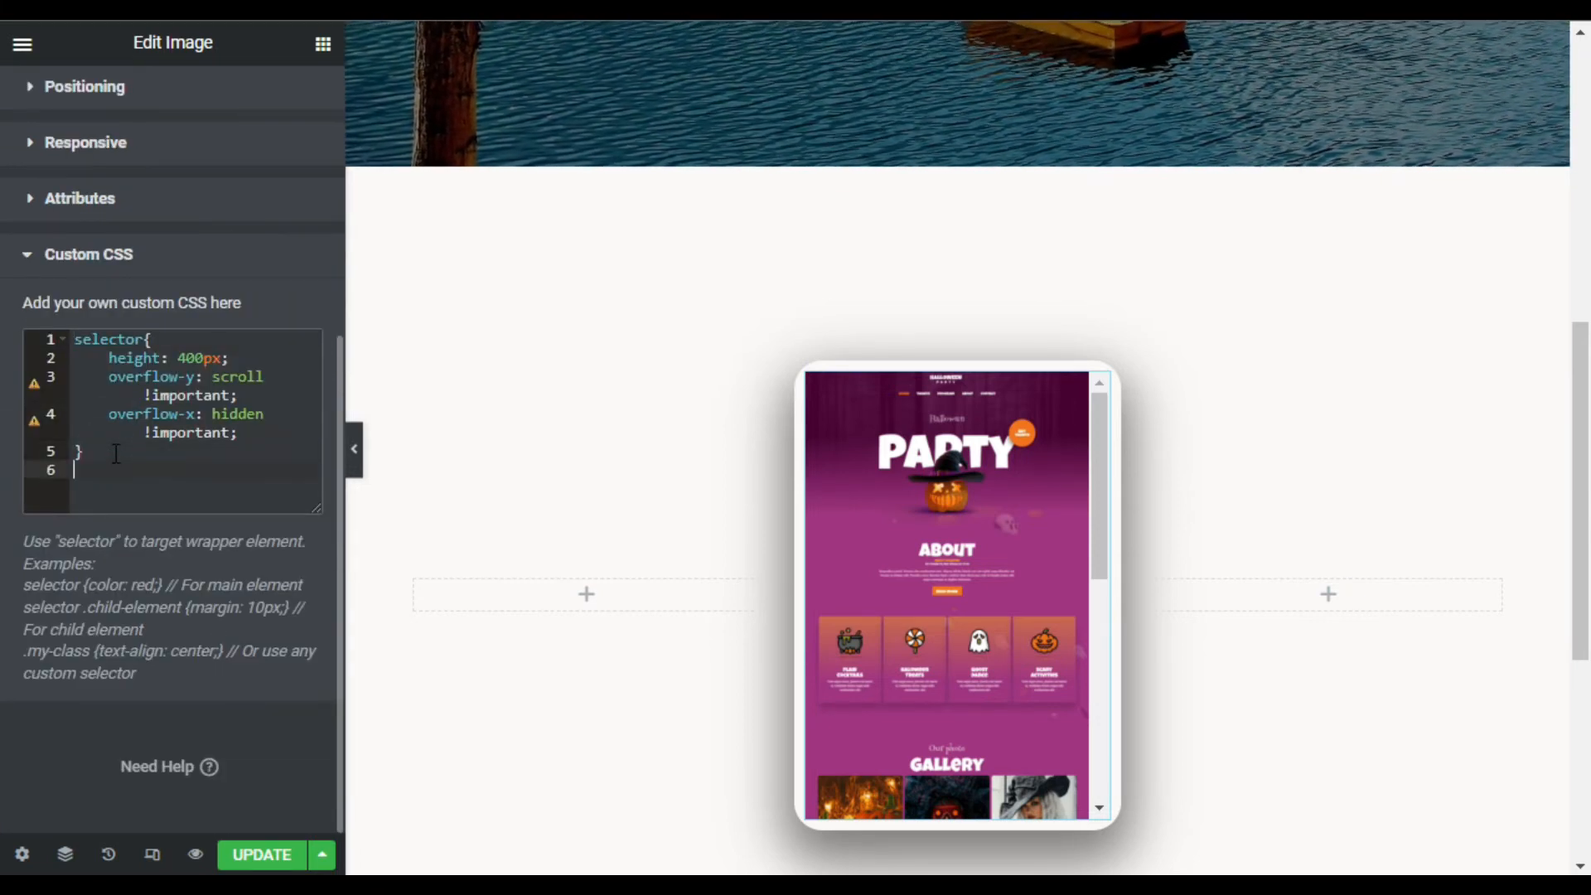
text(selector::-webkit-scrollbar{     width: 4px;     background: #777777; } selector::-webkit-scrollbar-thumb{     background: red; })
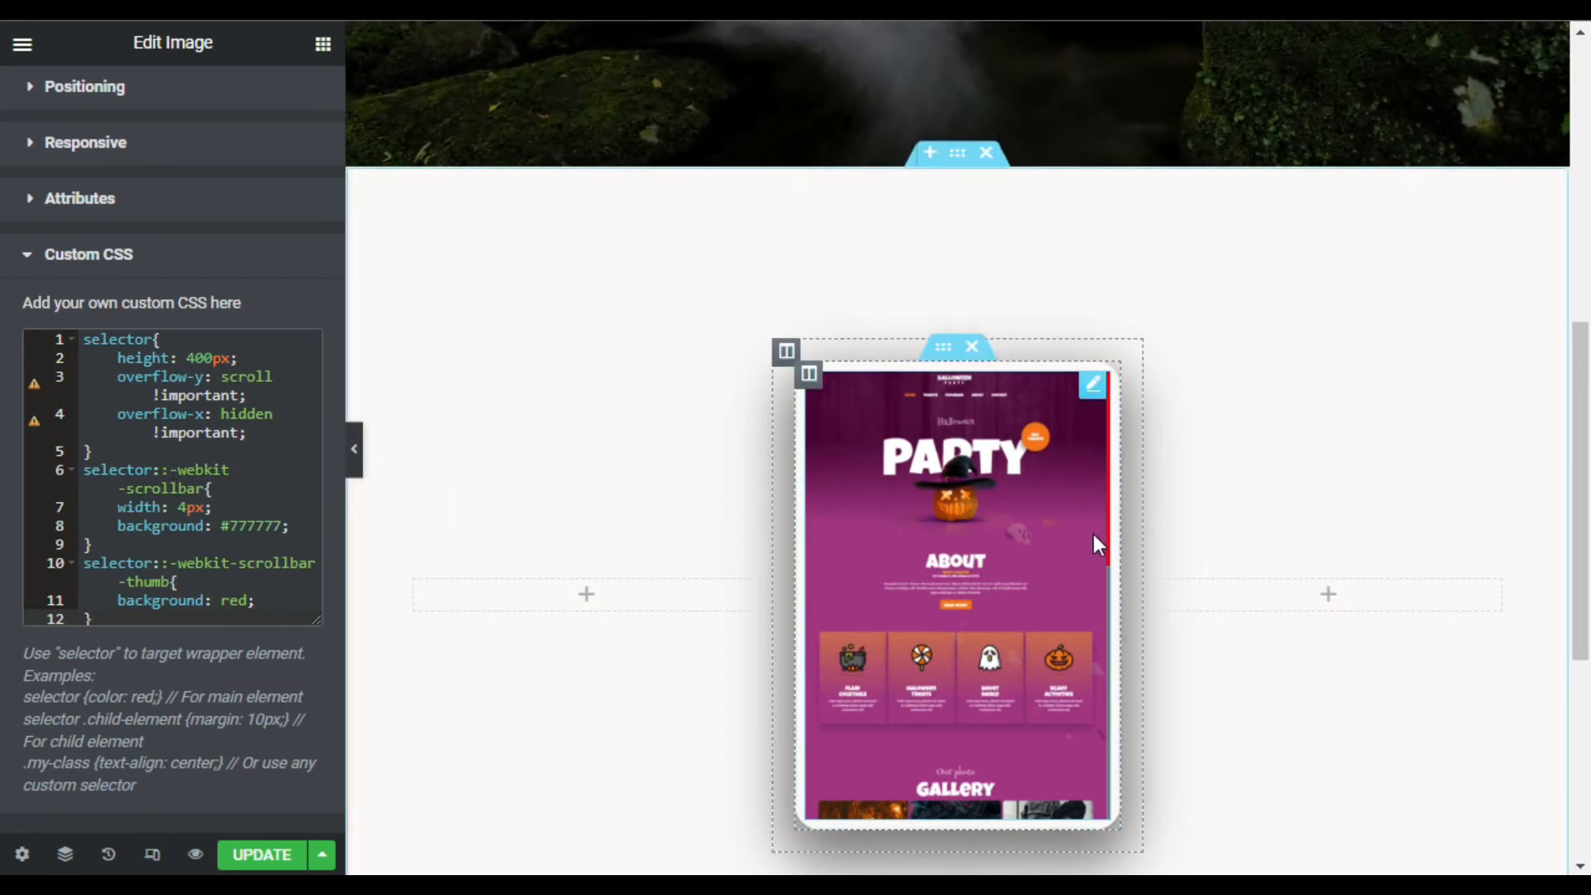
Examine the restyled scrollbar by scrolling the Halloween image down and back up
scroll(1092, 534, down, 10)
scroll(1092, 565, up, 10)
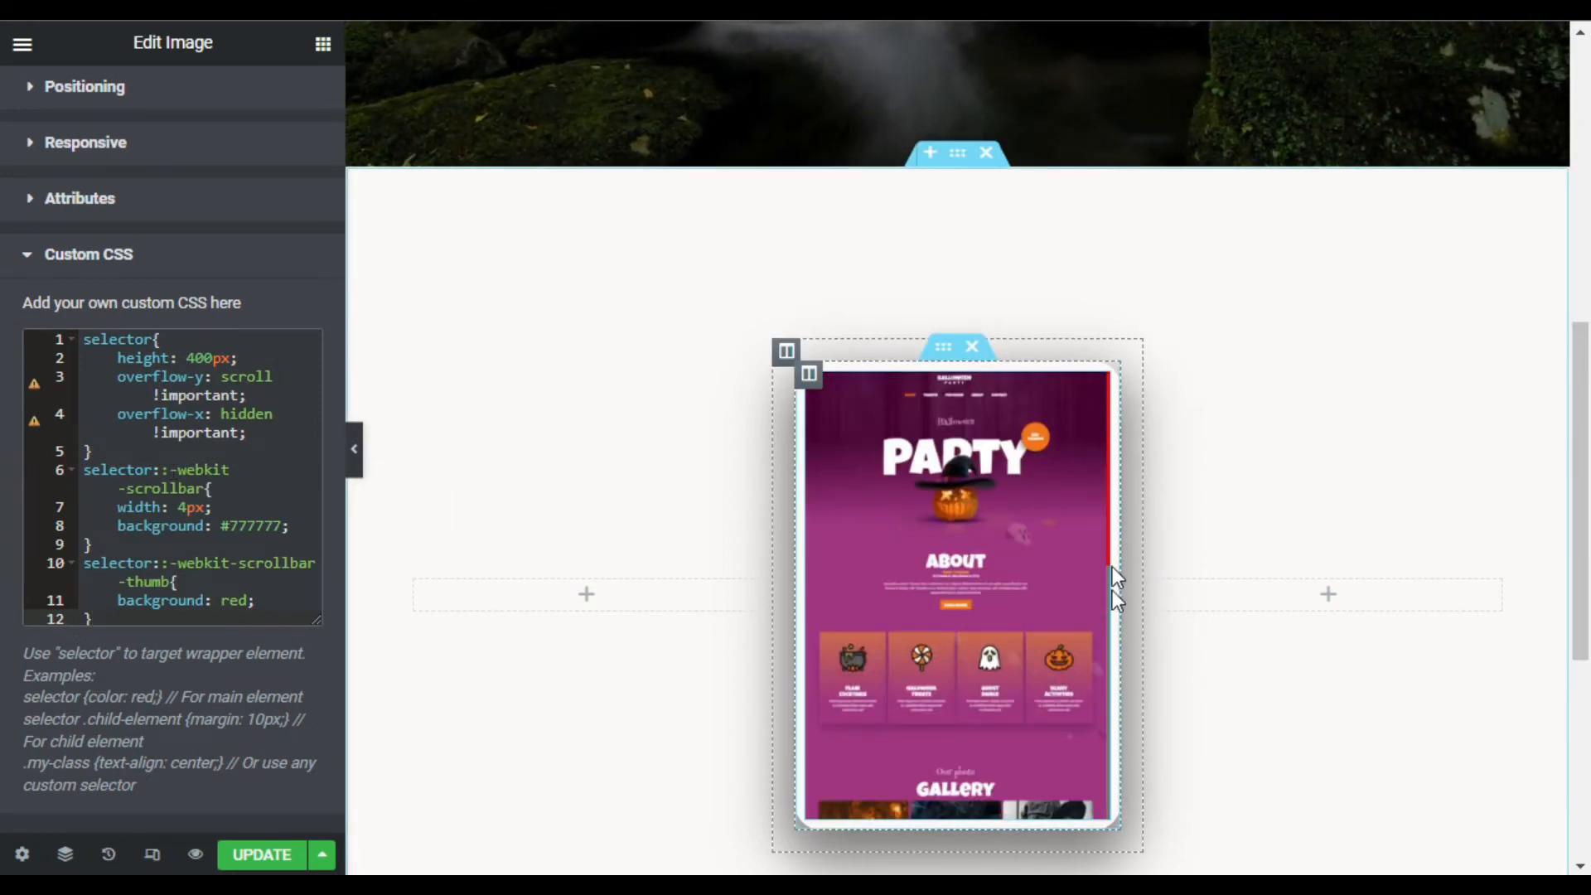
scroll(1102, 719, down, 2)
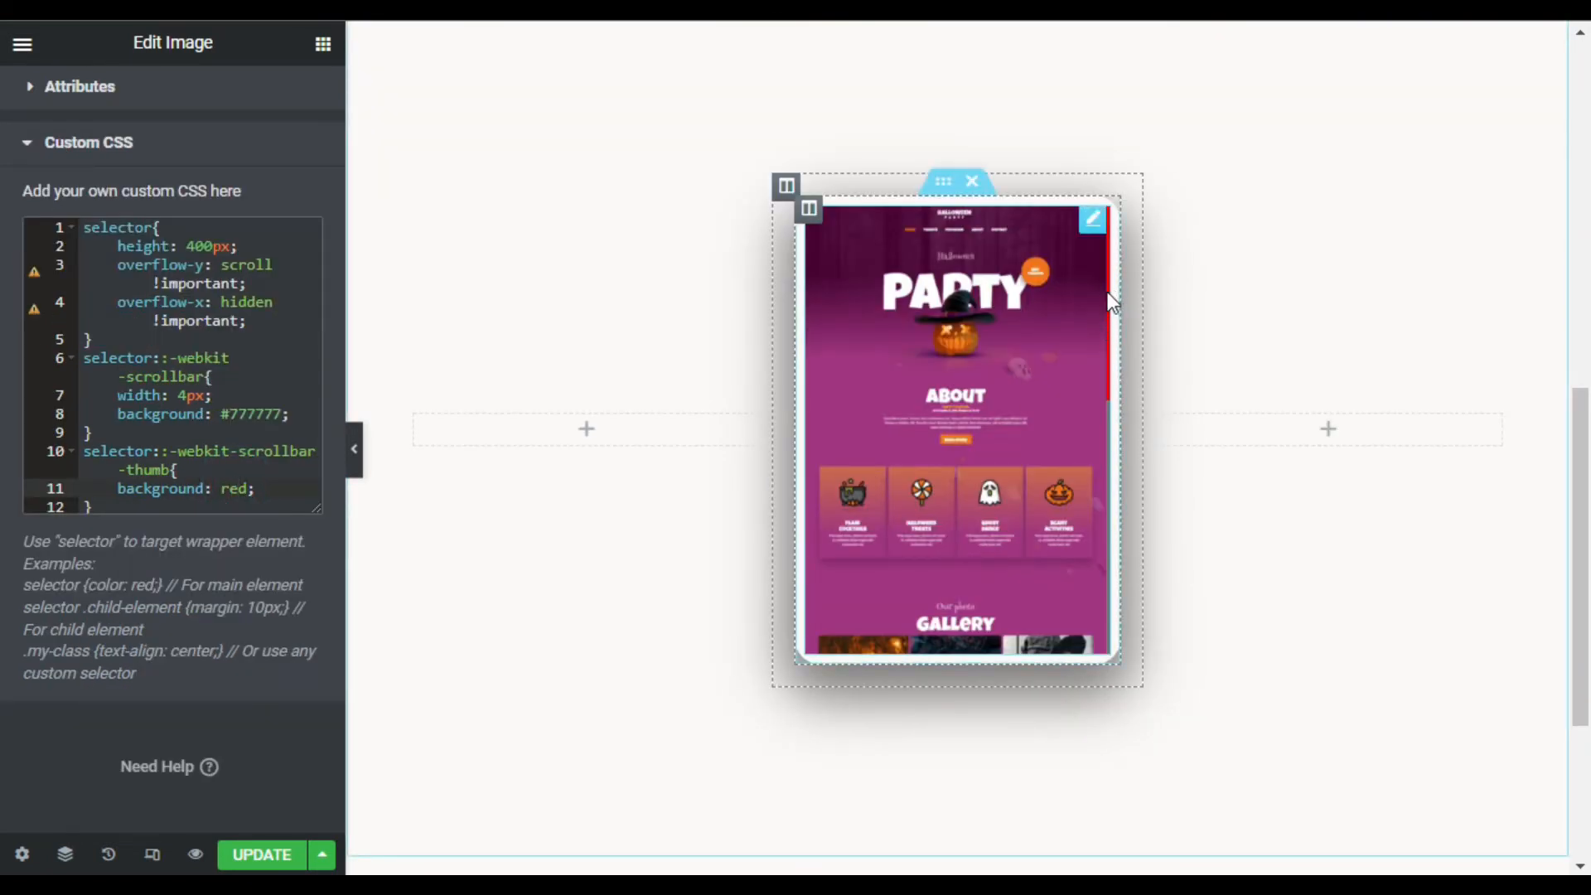
scroll(1107, 291, down, 2)
drag(1103, 376, 1122, 337)
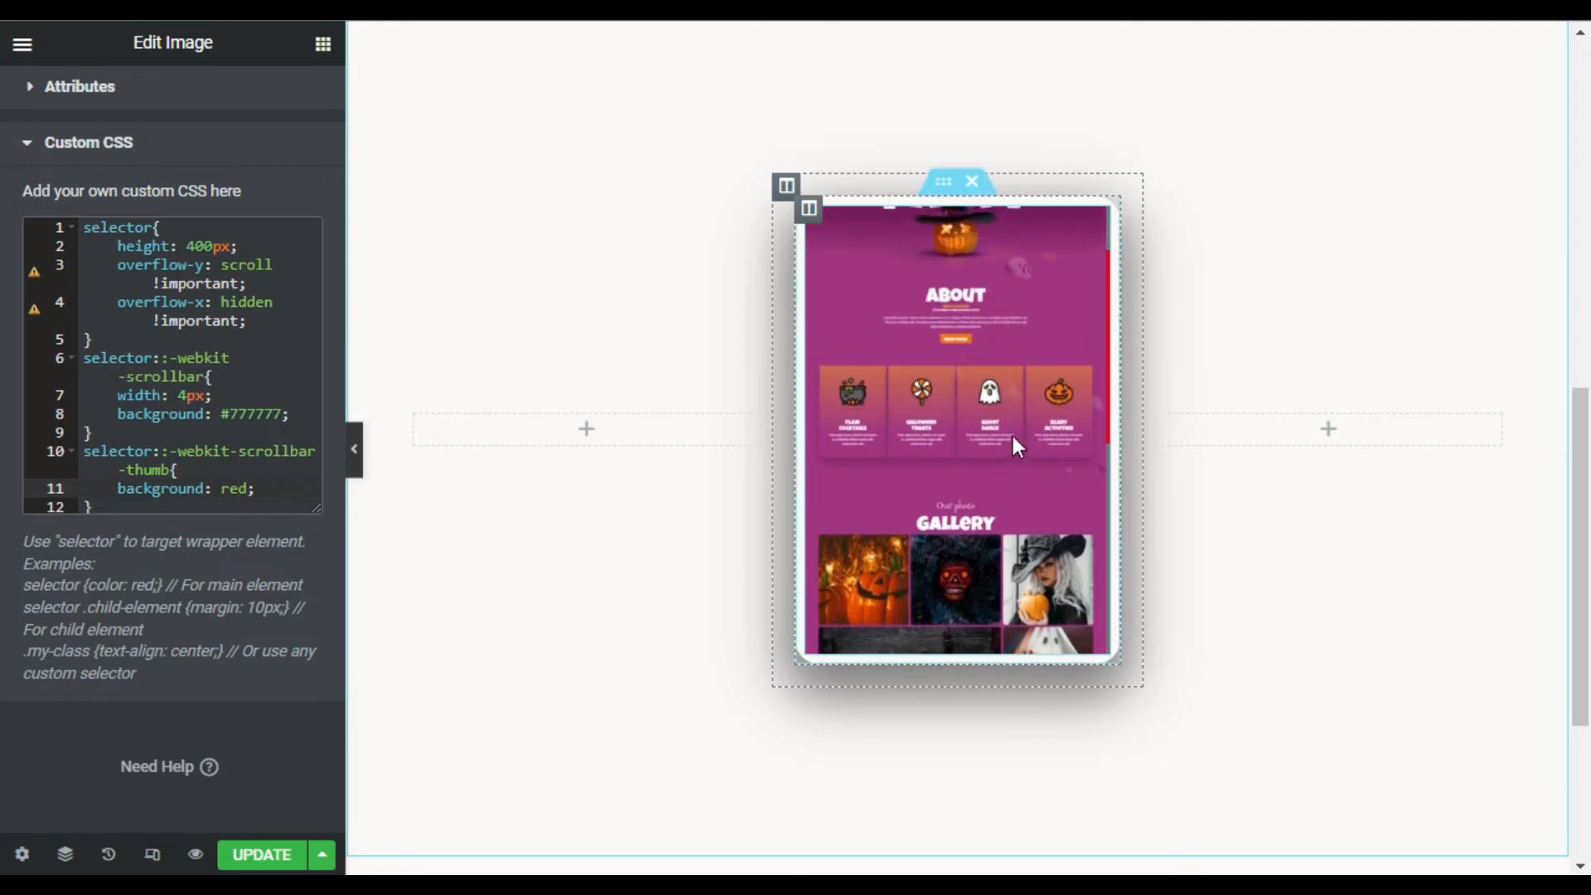
scroll(1012, 439, up, 2)
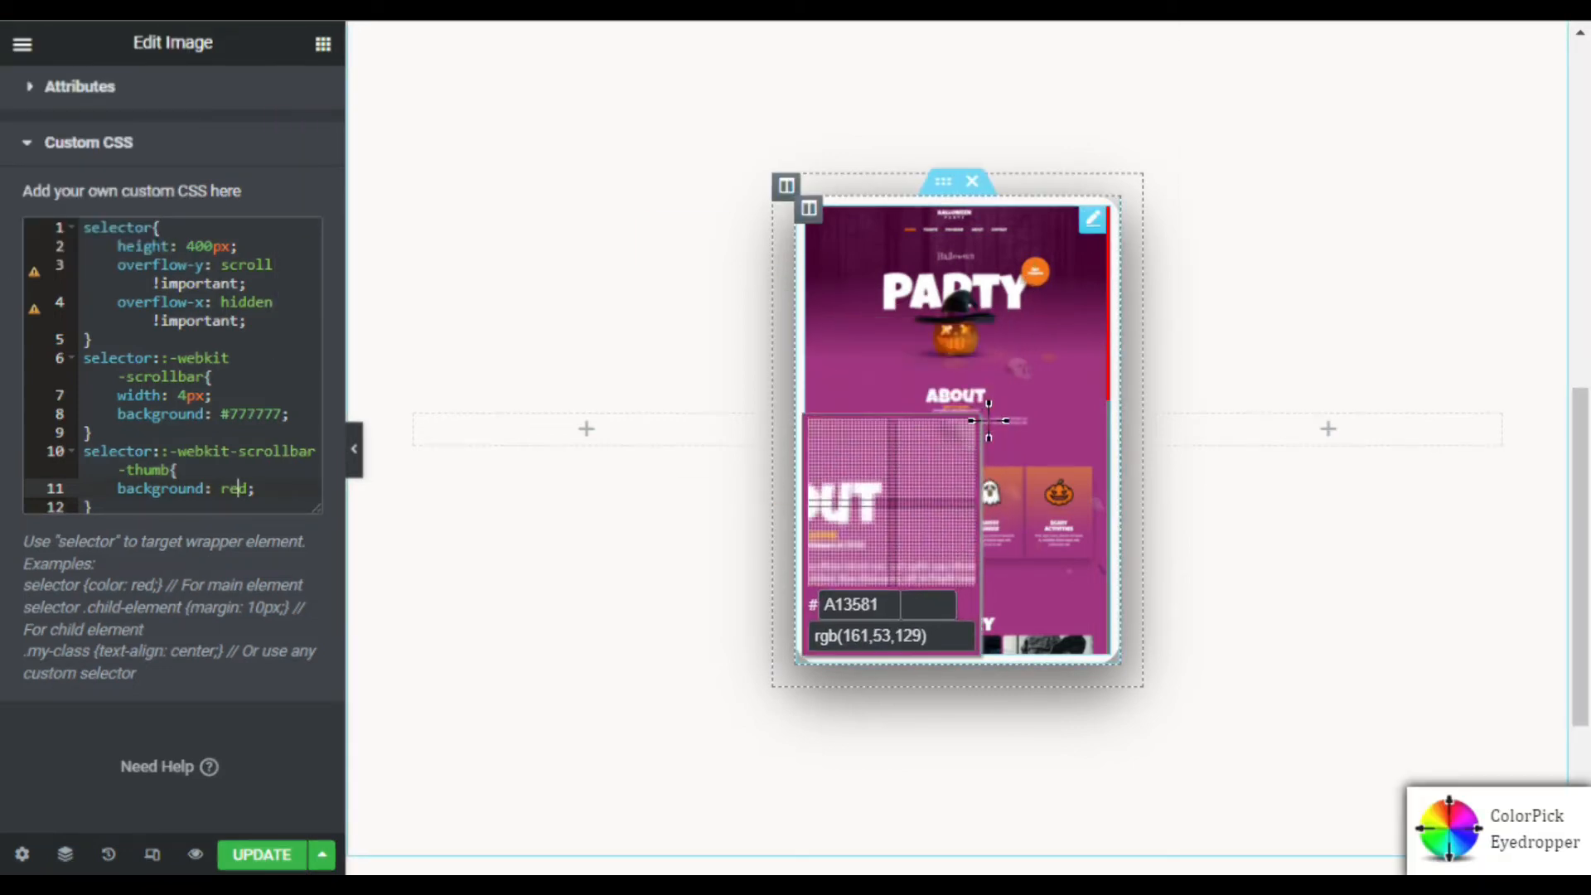
Sample the orange of the pumpkin in the image, set the scrollbar thumb's background to #F47915 and check it by scrolling
click(960, 342)
key(ctrl+c)
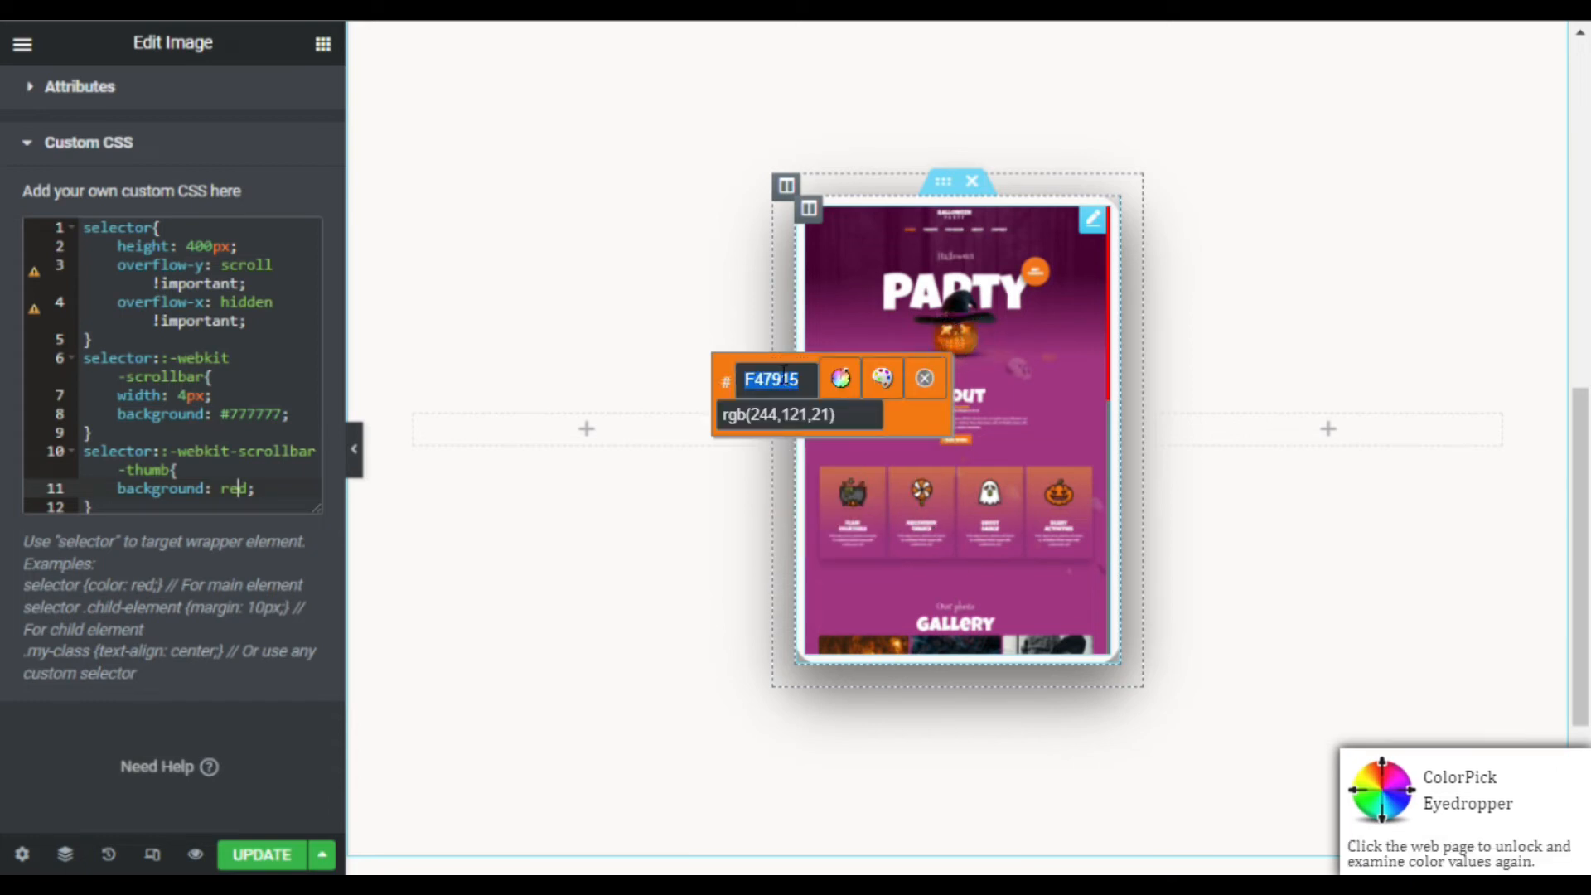
click(926, 380)
drag(224, 491, 252, 490)
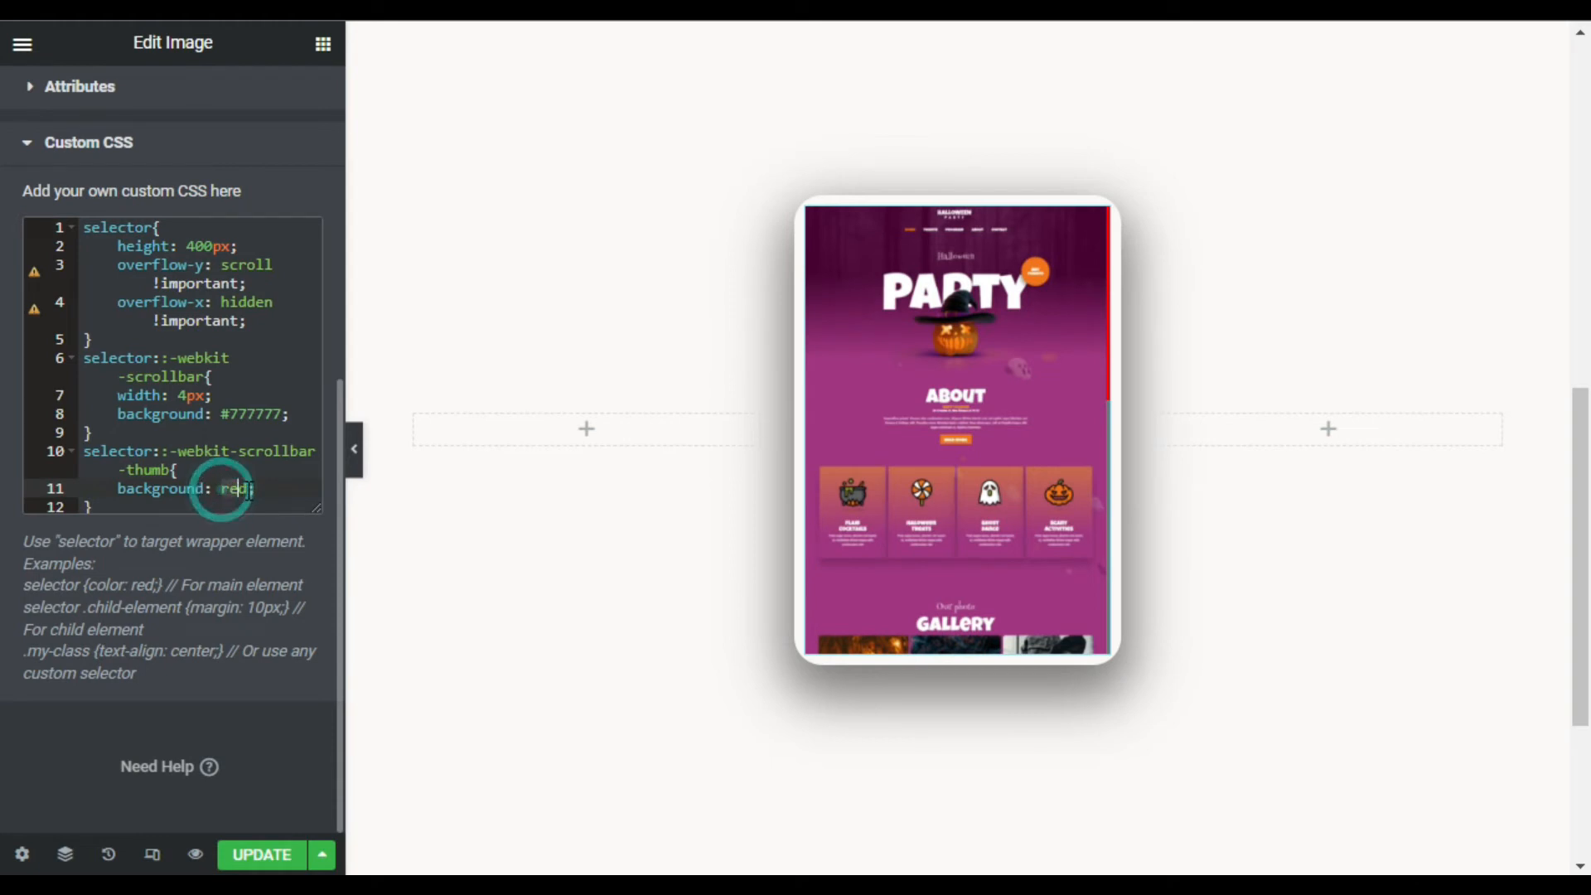
key(ctrl+v)
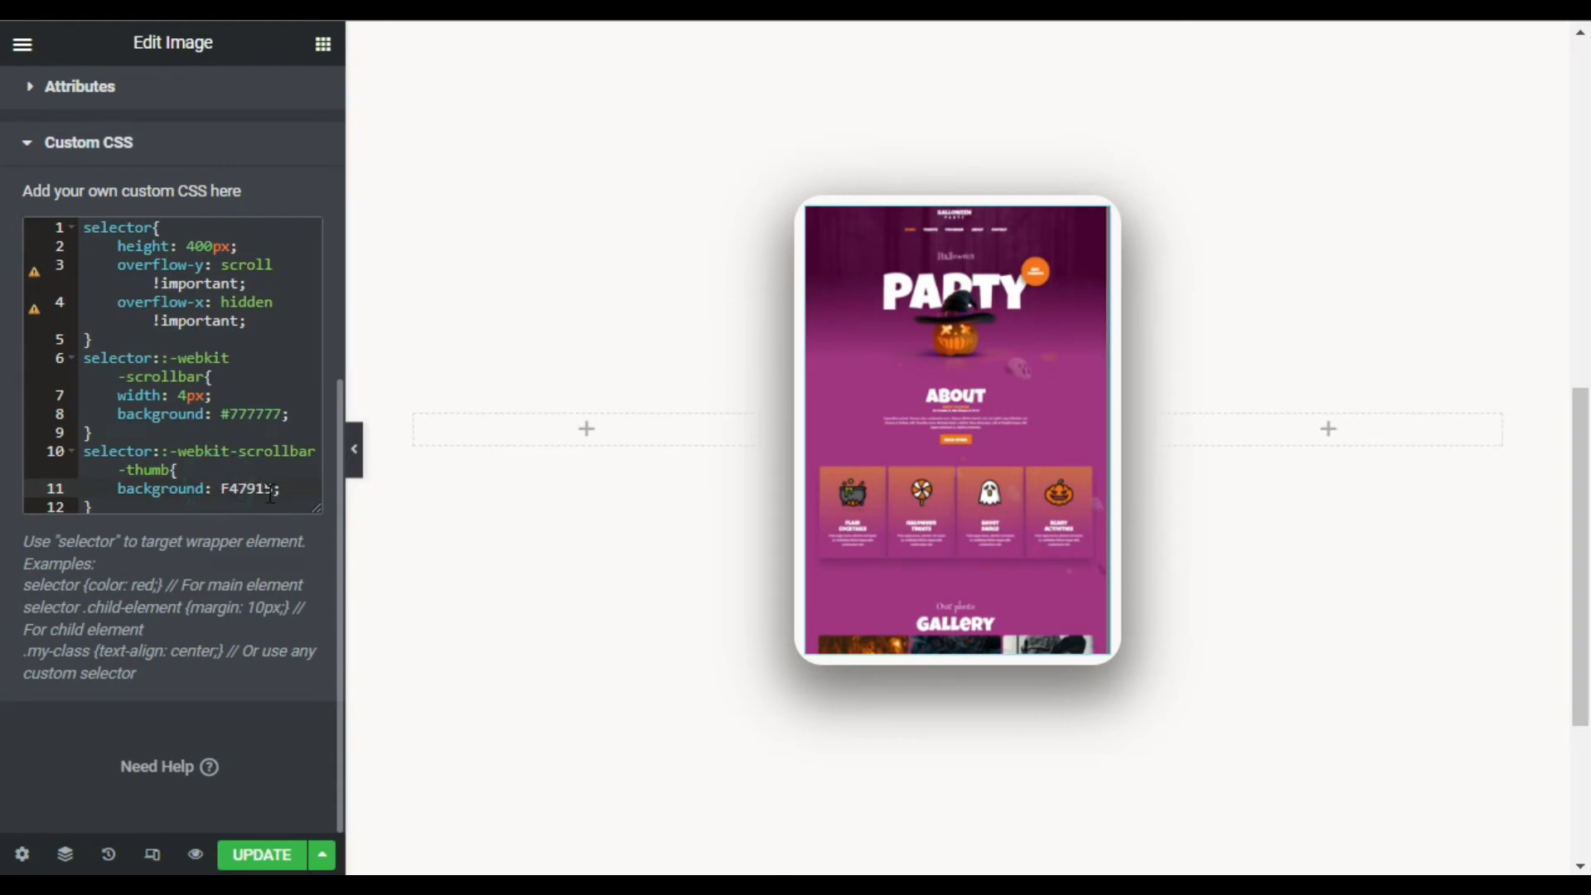
scroll(940, 383, down, 5)
scroll(1021, 481, up, 5)
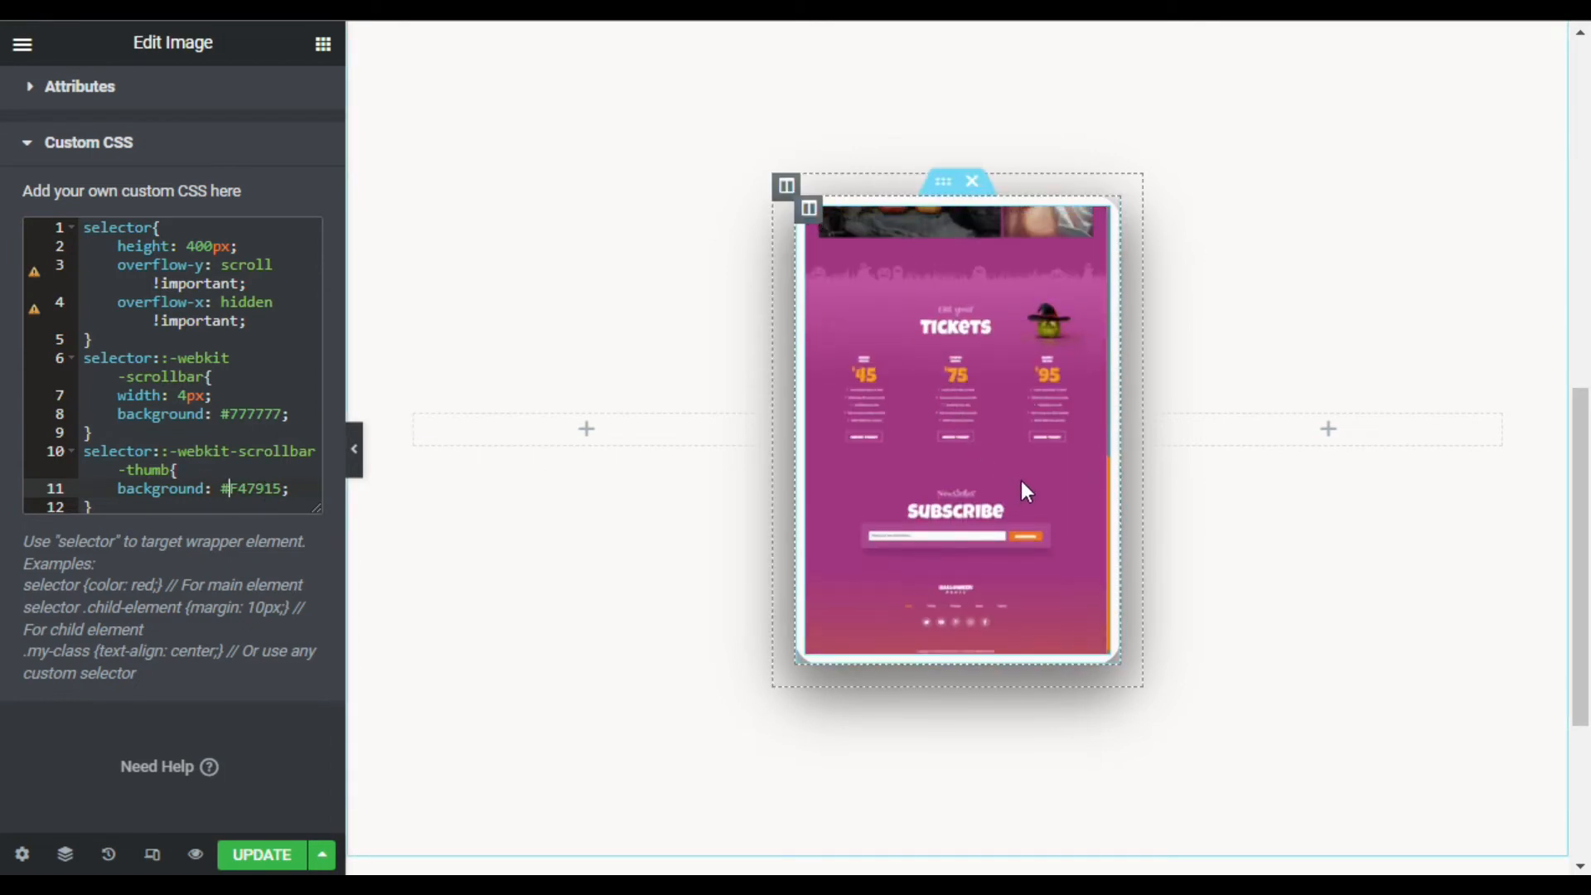
Examine the Halloween card's orange scrollbar by scrolling the image, including with the editing panel hidden
scroll(1074, 364, down, 5)
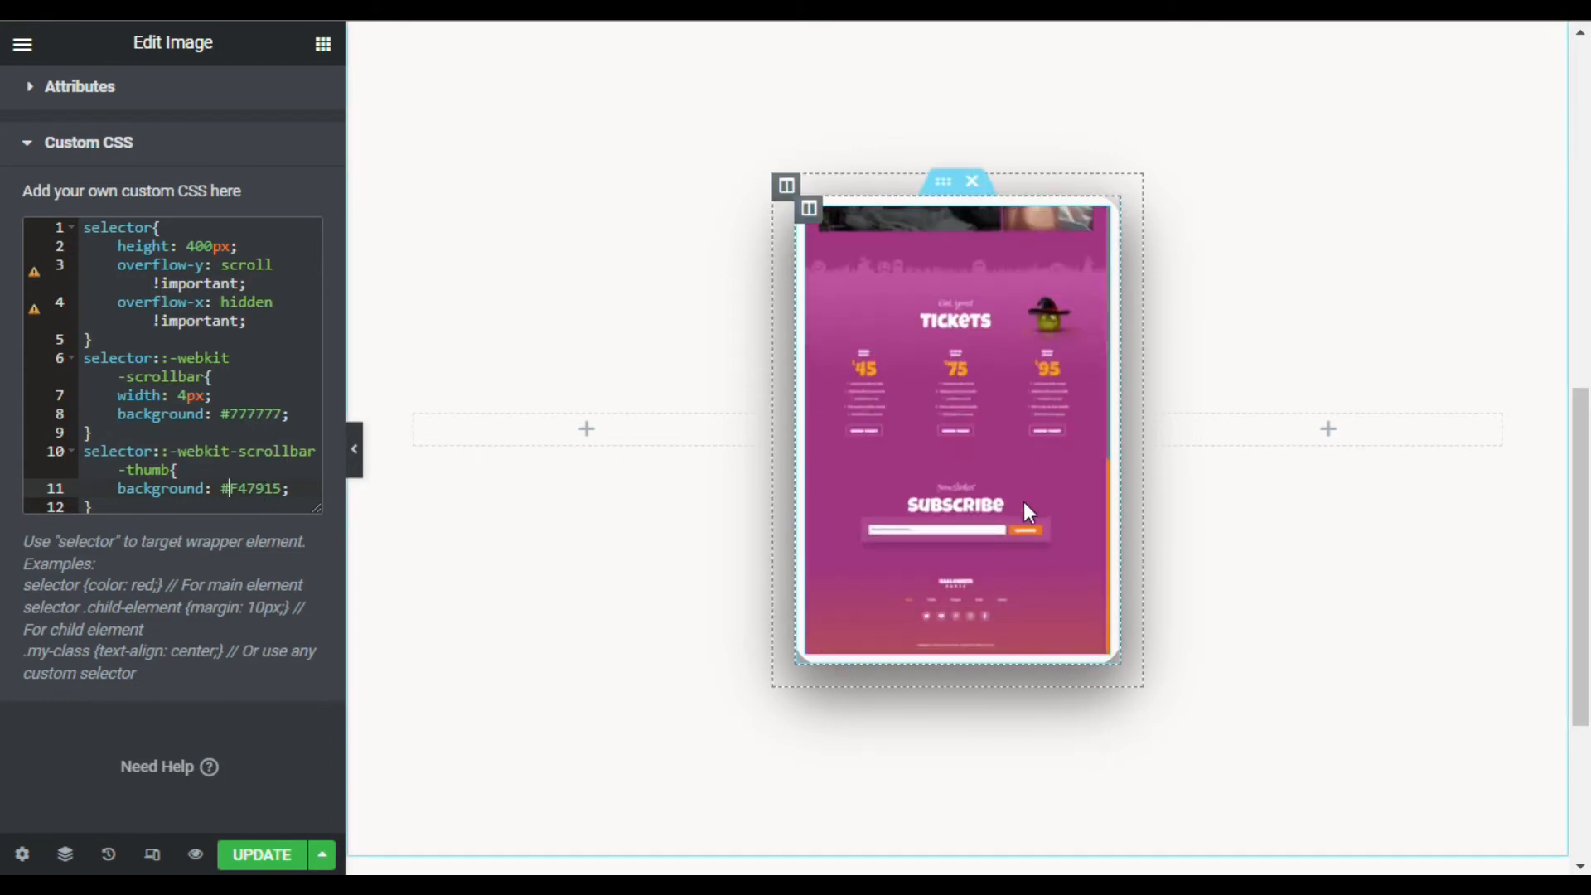
scroll(1028, 500, up, 5)
click(354, 464)
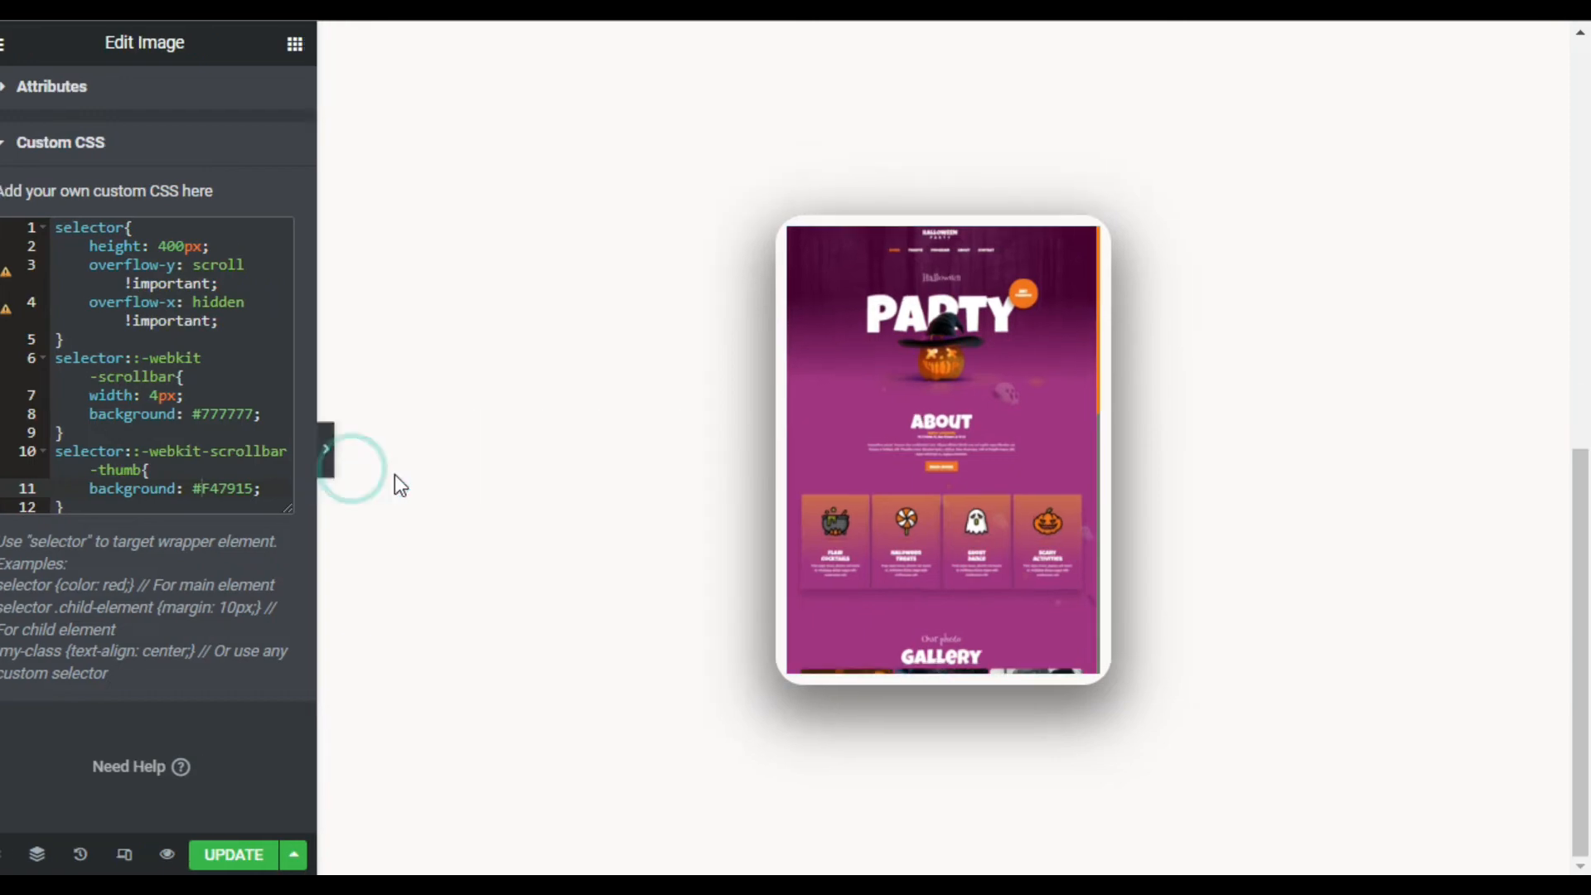
scroll(762, 509, down, 5)
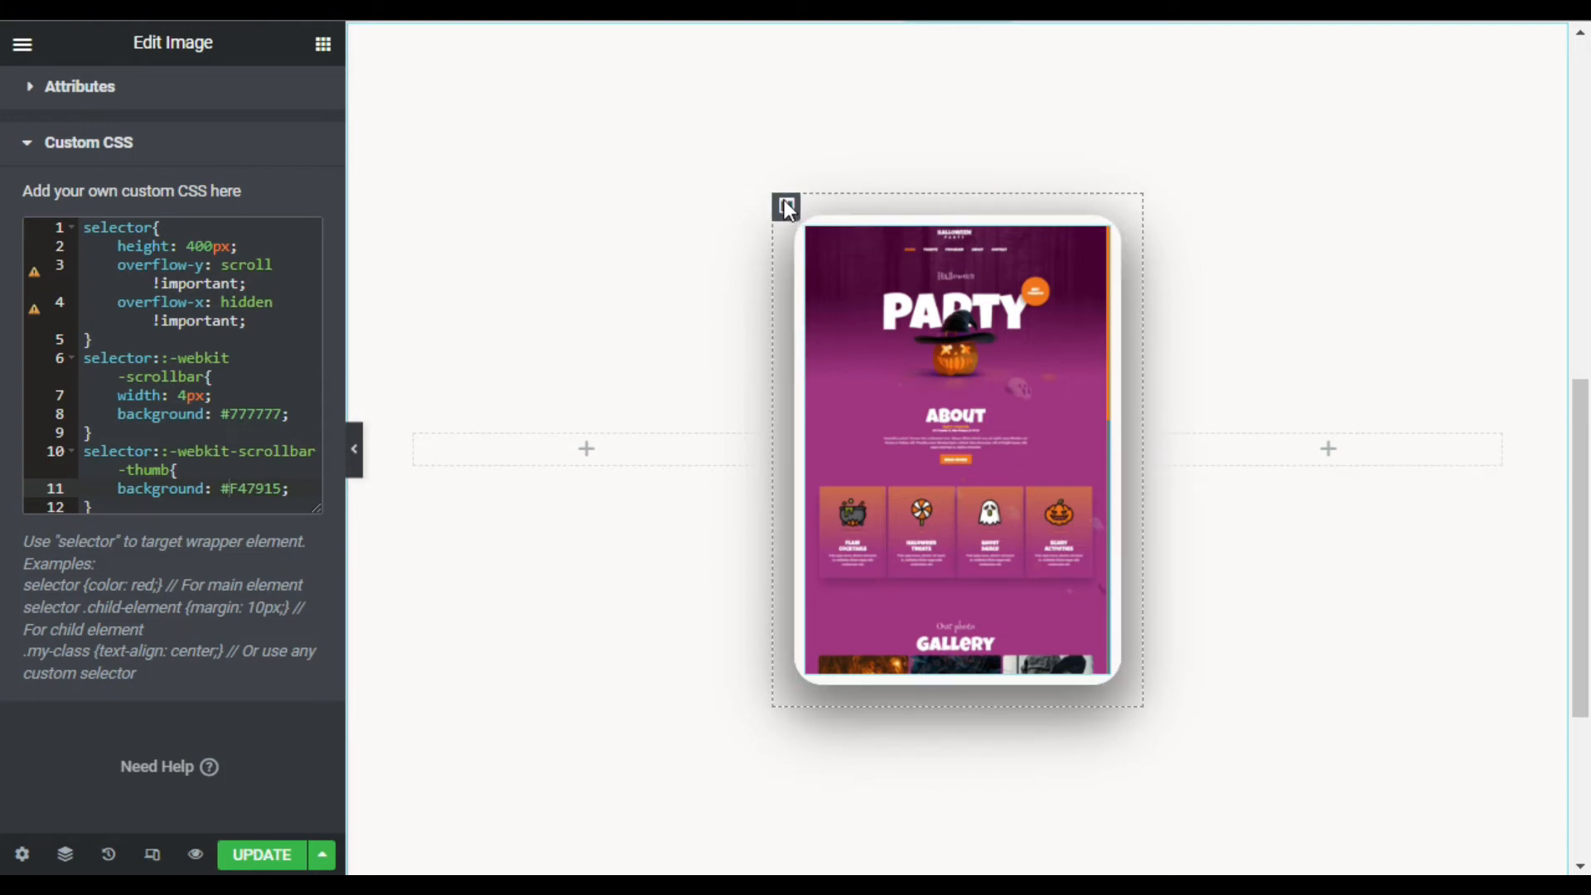
Duplicate the column containing the Halloween card twice to get three cards side by side
right_click(788, 210)
click(880, 257)
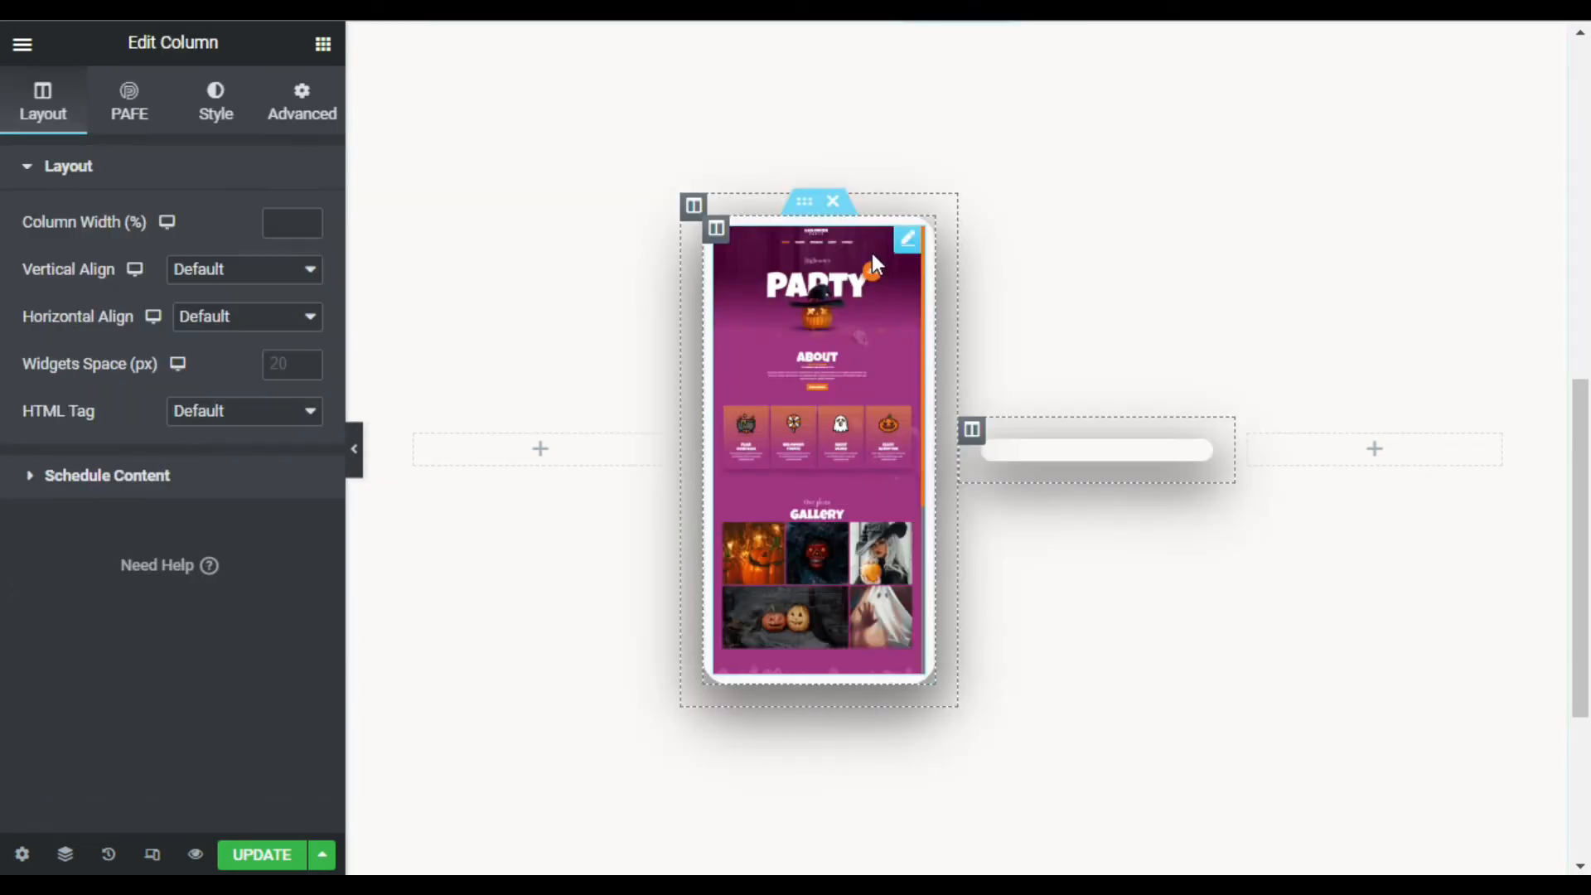
right_click(971, 207)
click(1027, 253)
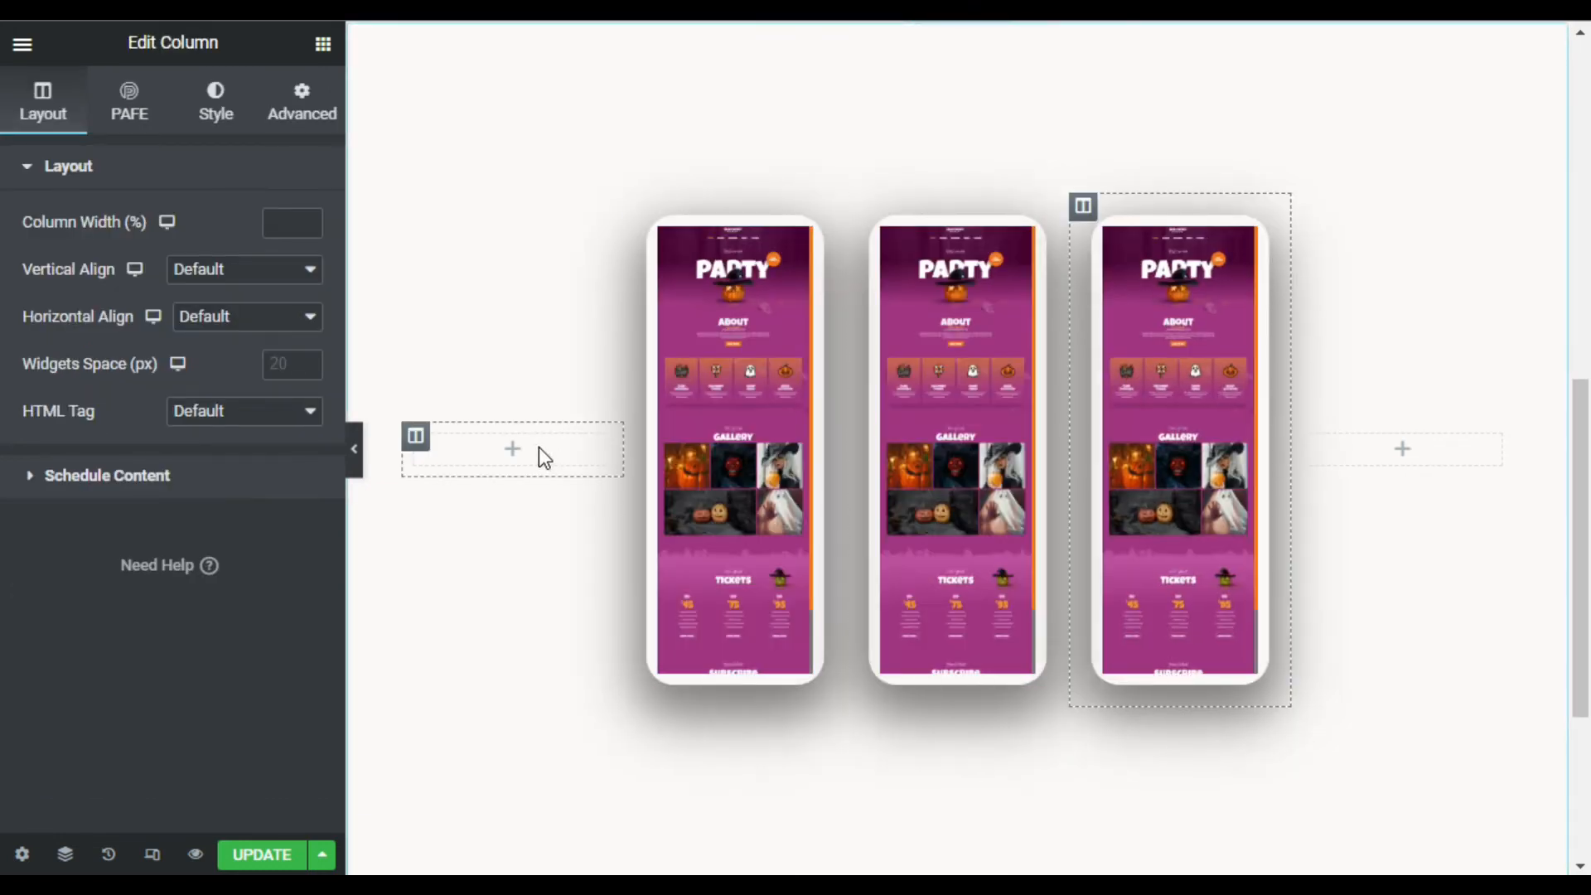
Delete the empty columns on both sides of the three cards
right_click(539, 446)
click(642, 702)
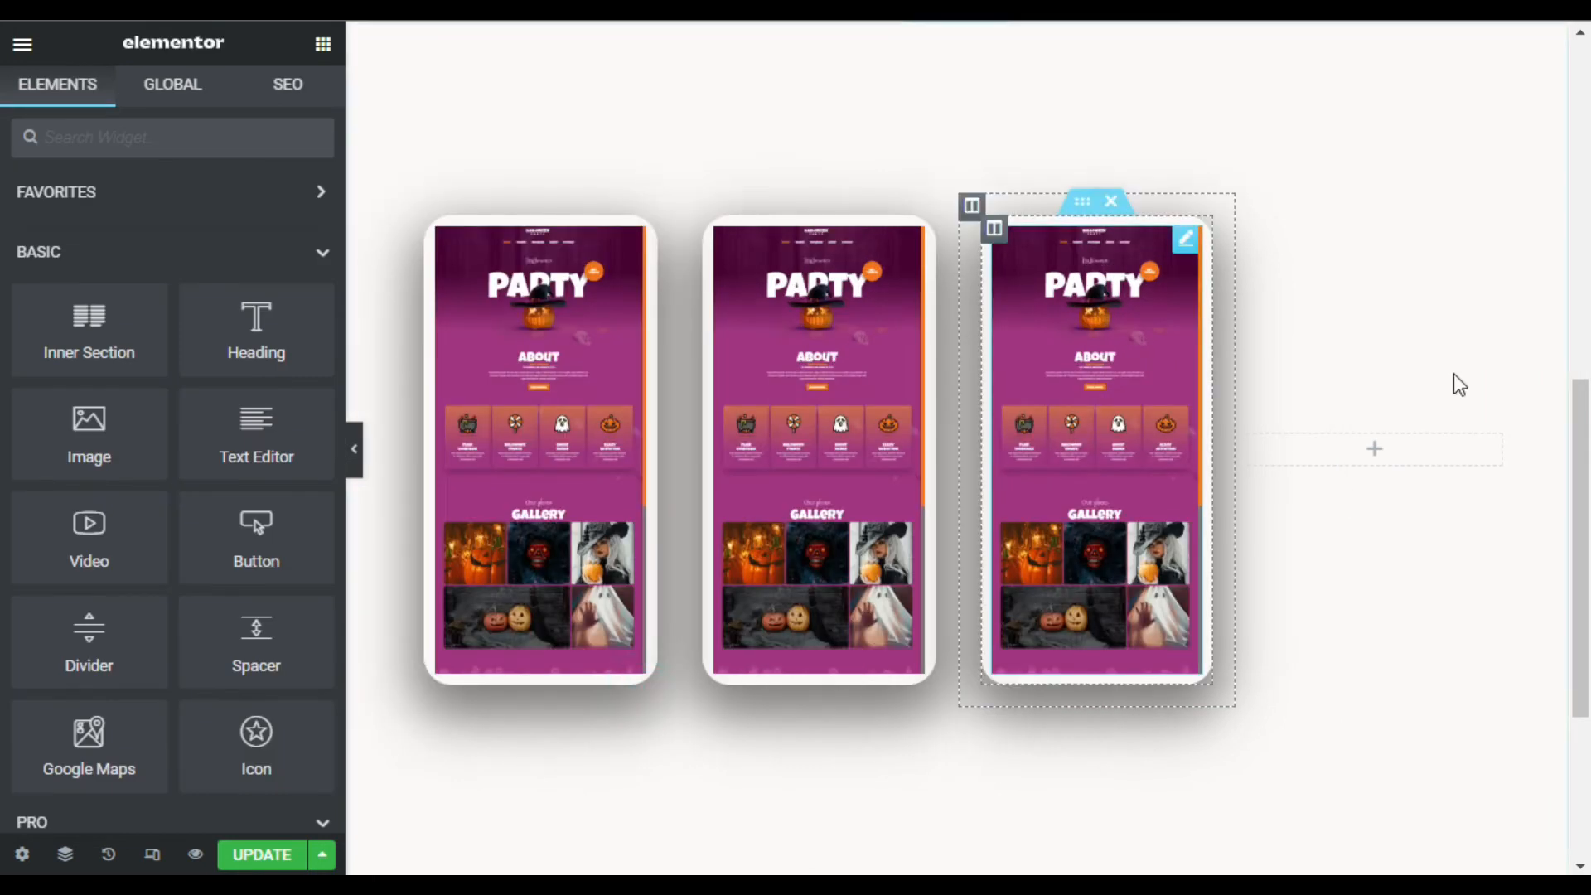
right_click(1315, 437)
click(1401, 704)
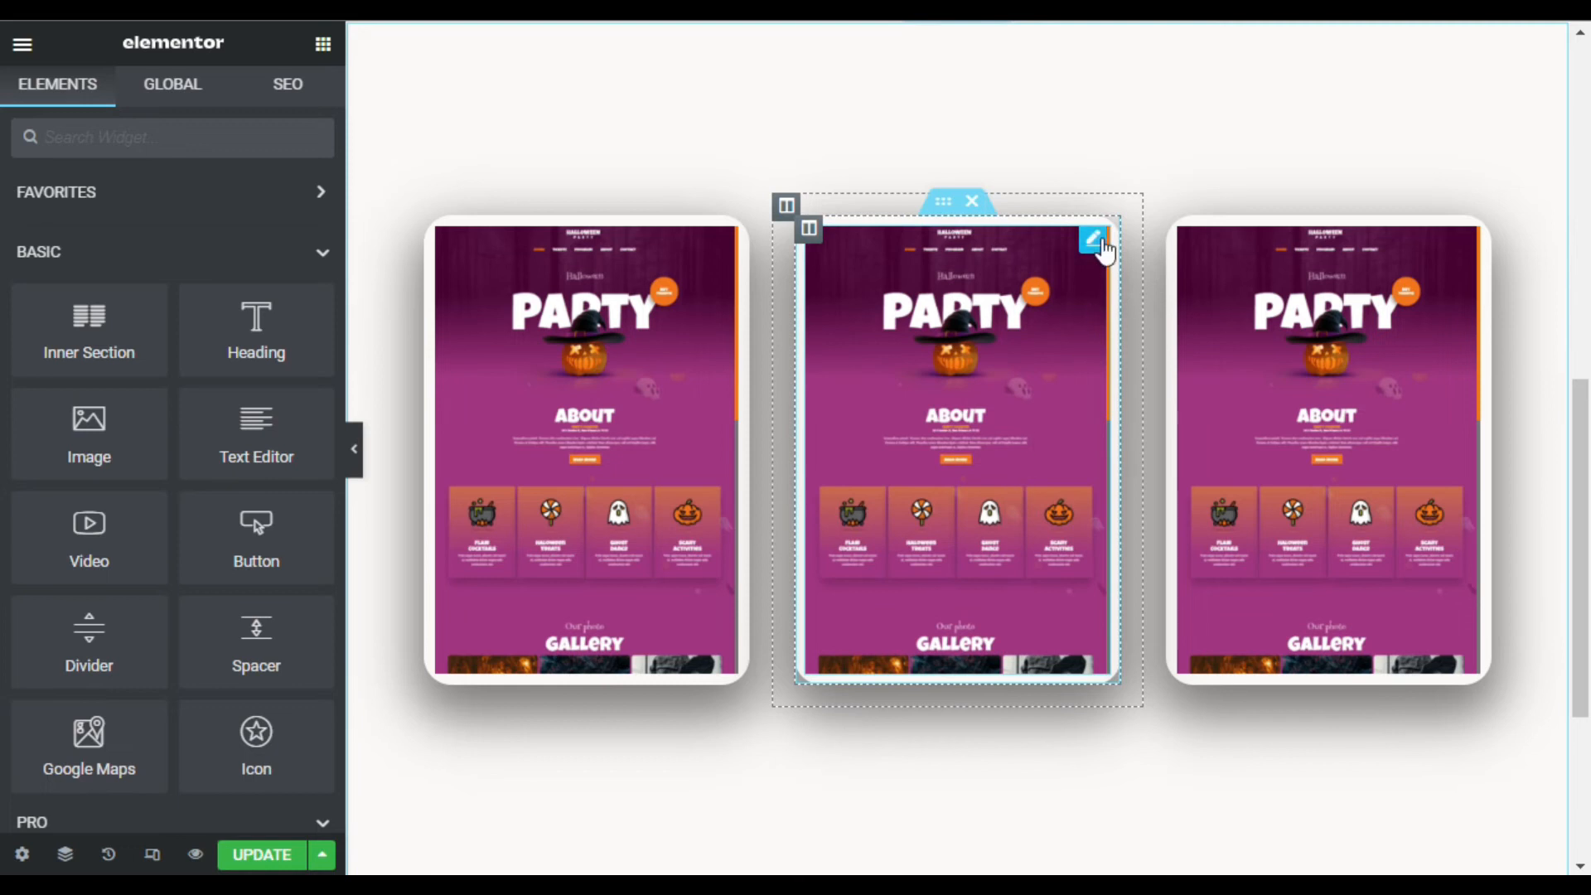
Replace the middle card's image with the Earth website screenshot from the media library
click(1094, 240)
click(173, 345)
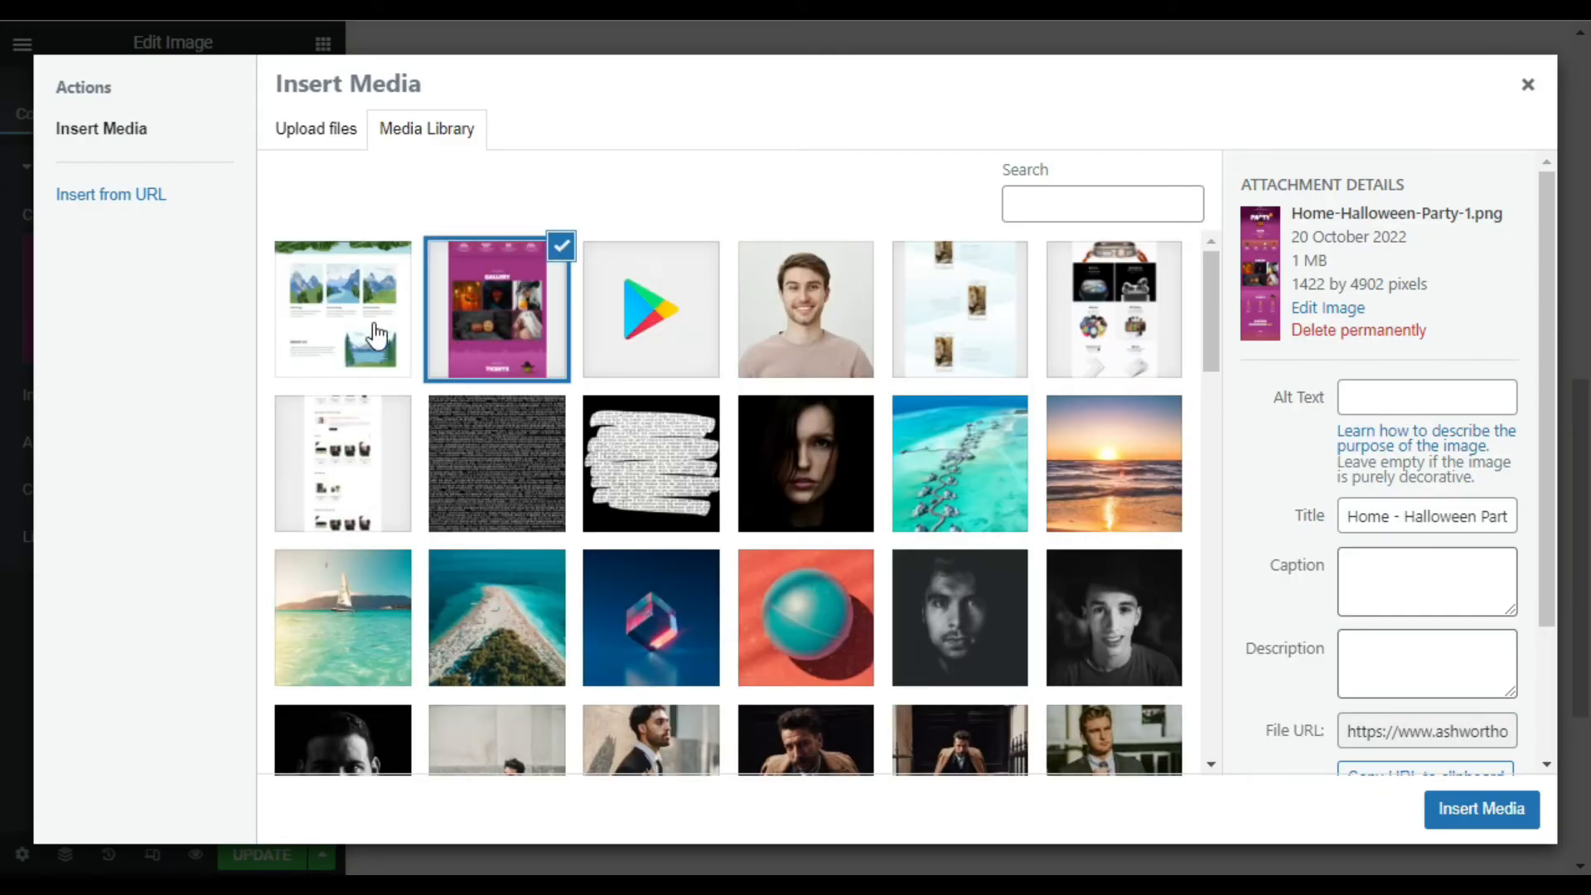
click(340, 327)
click(1489, 825)
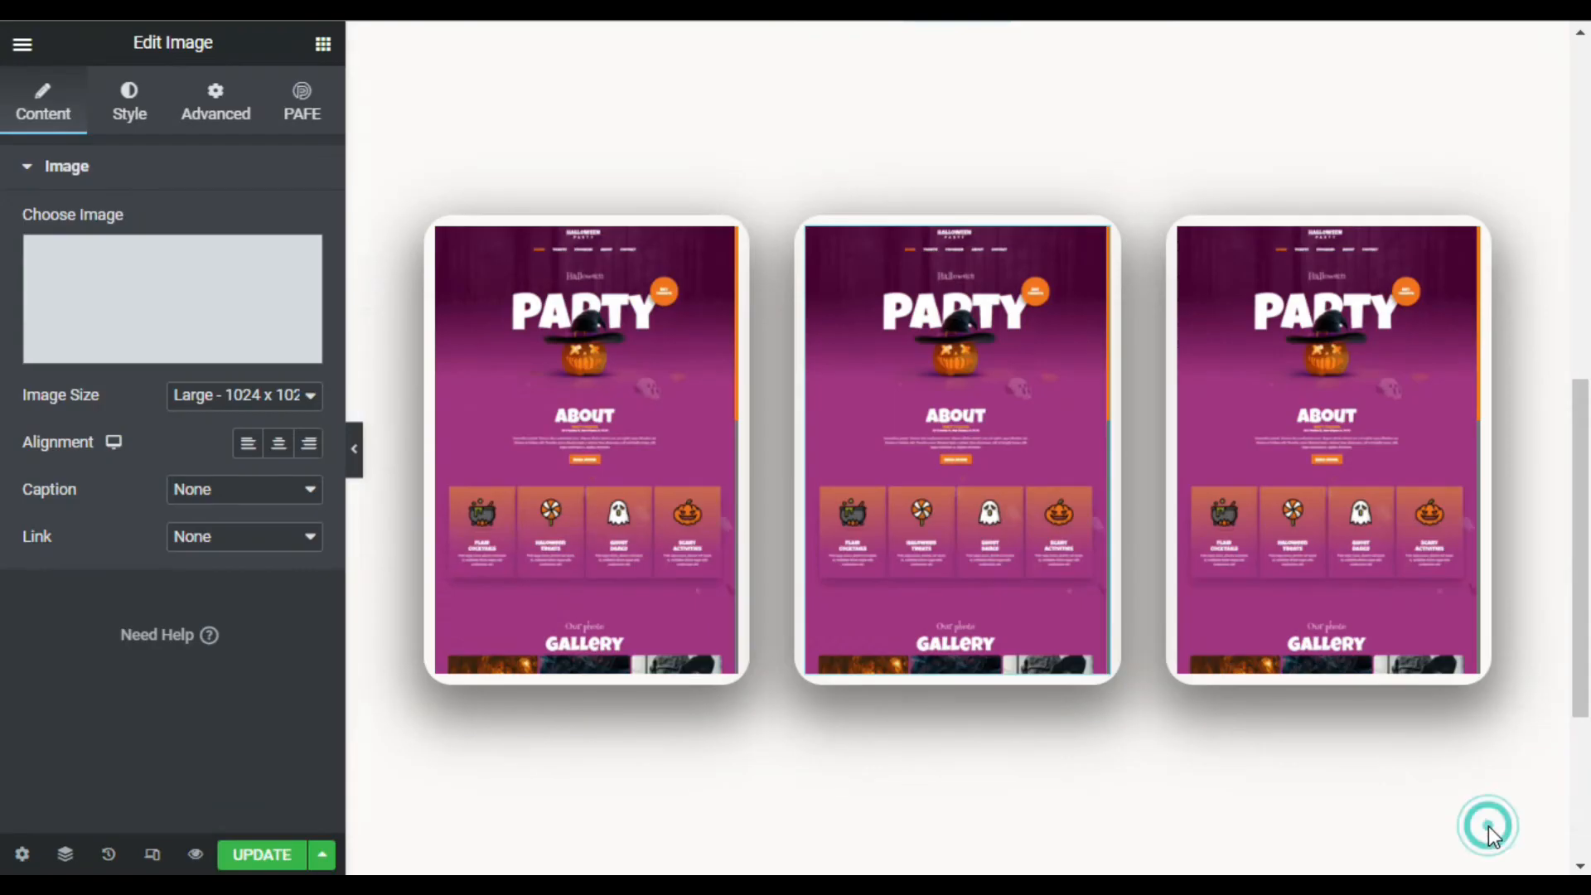
In the Earth image's custom CSS, set the scrollbar thumb's background to green and the scrollbar width to 3px, and check it by scrolling
click(201, 109)
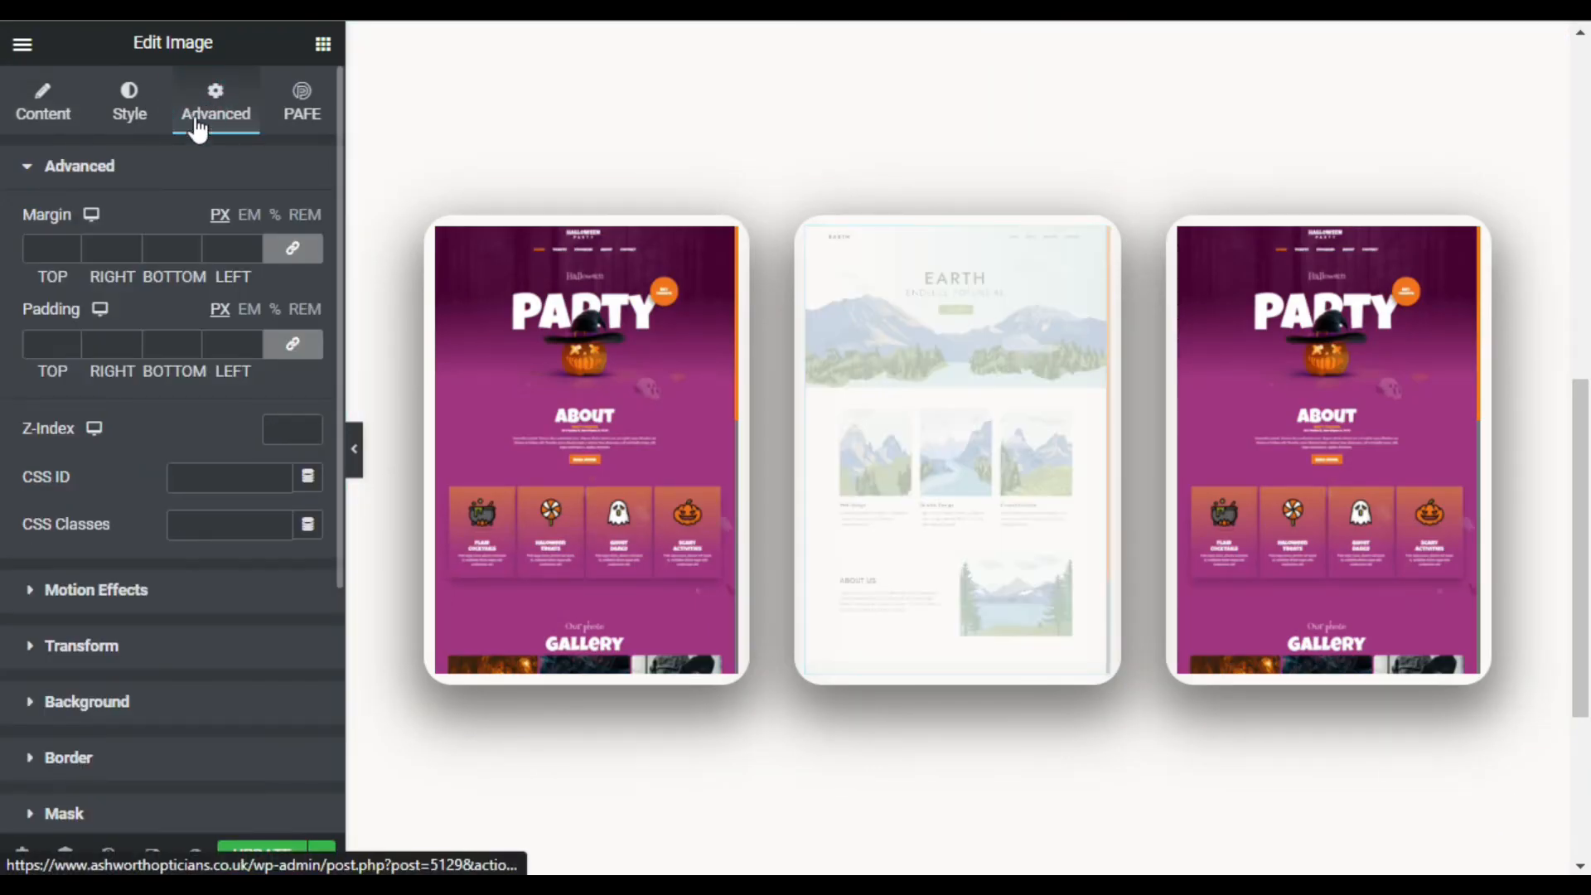
scroll(227, 580, down, 4)
click(190, 688)
scroll(199, 687, down, 5)
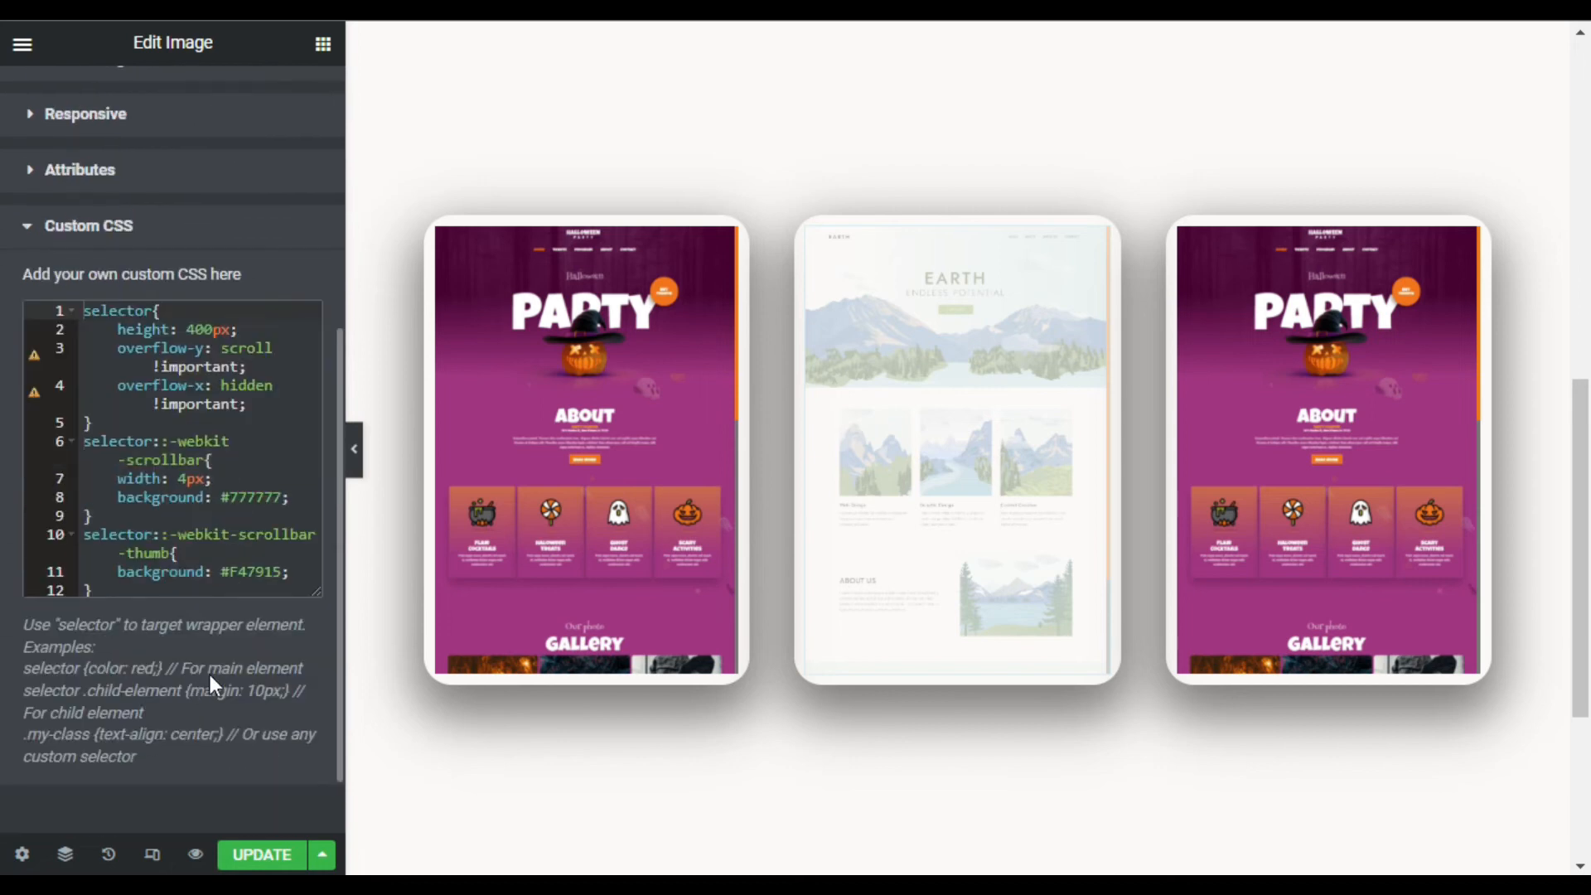
drag(226, 571, 268, 572)
key(BackSpace)
text(green)
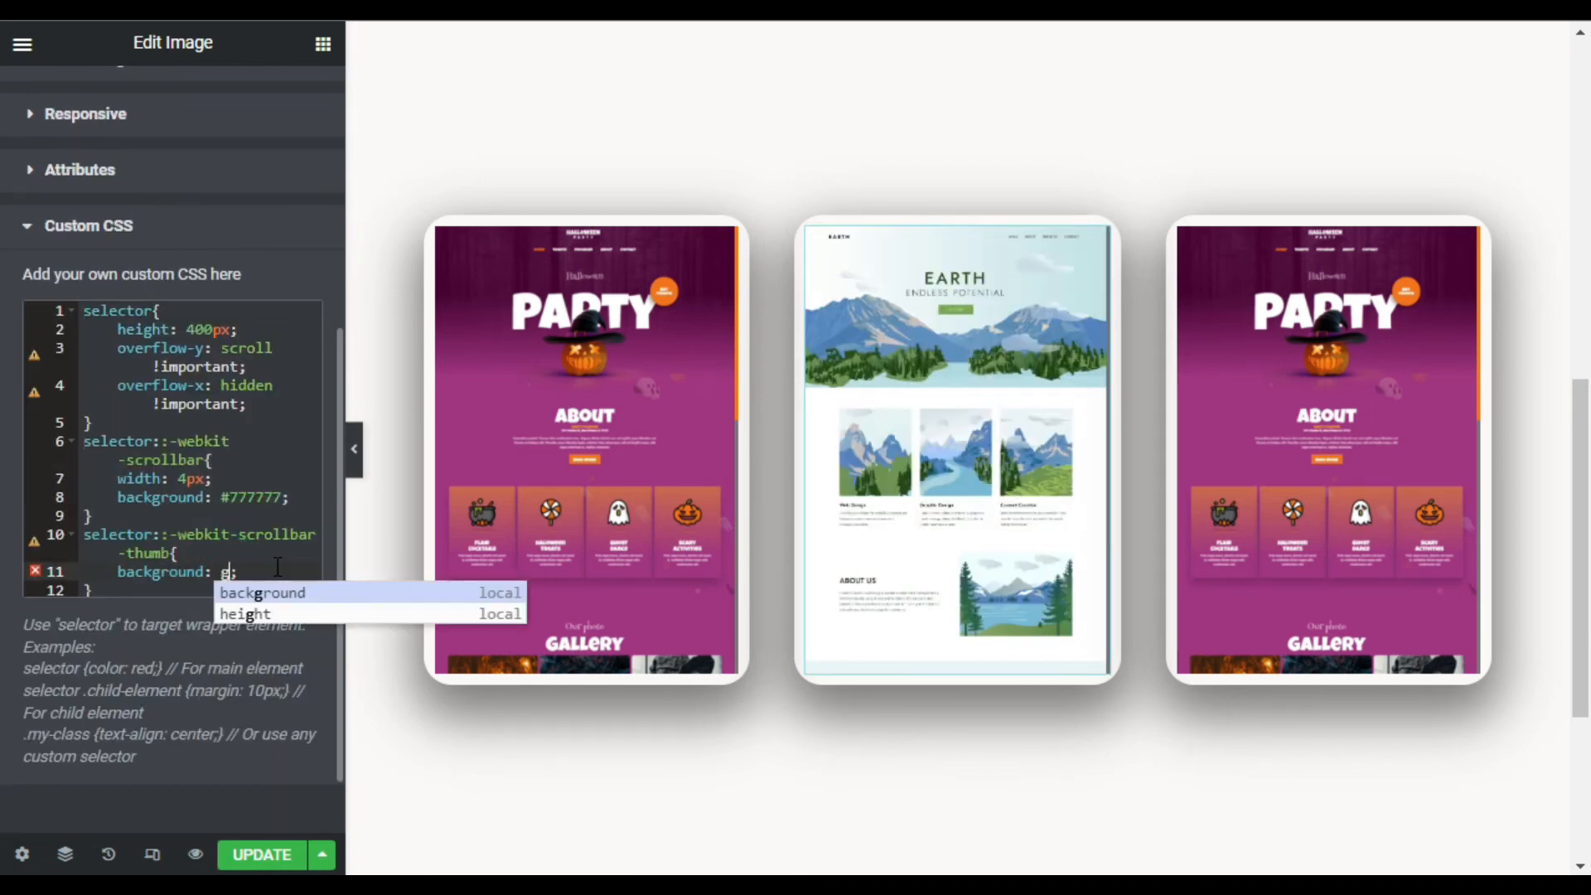
scroll(961, 441, down, 2)
scroll(957, 449, up, 2)
scroll(963, 480, down, 1)
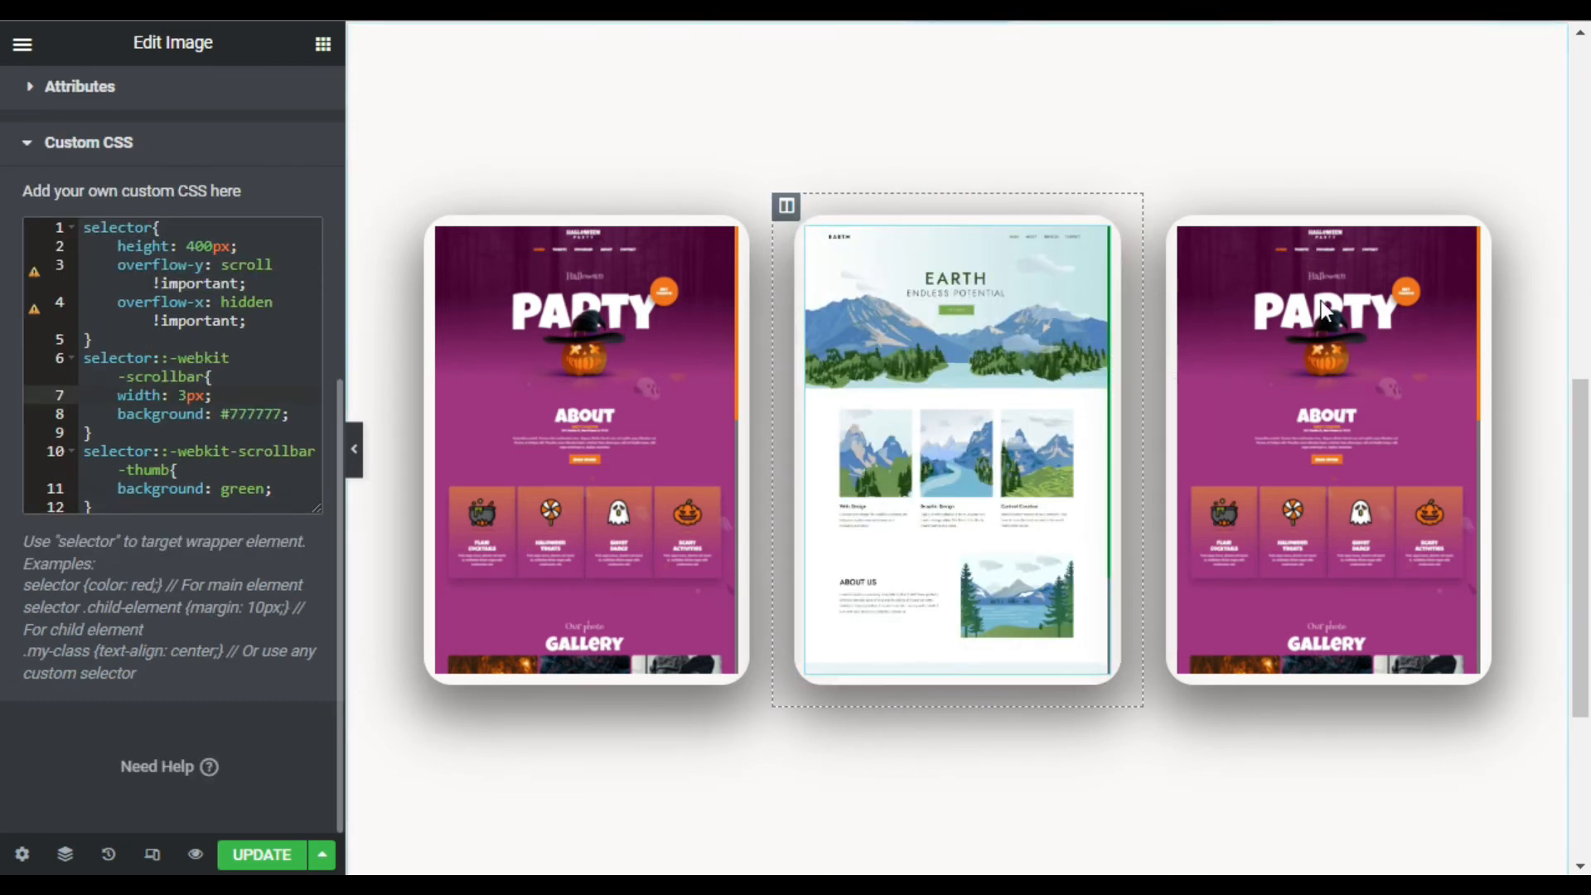
Replace the third card's image with apper-scaled.jpg from the media library
click(1462, 240)
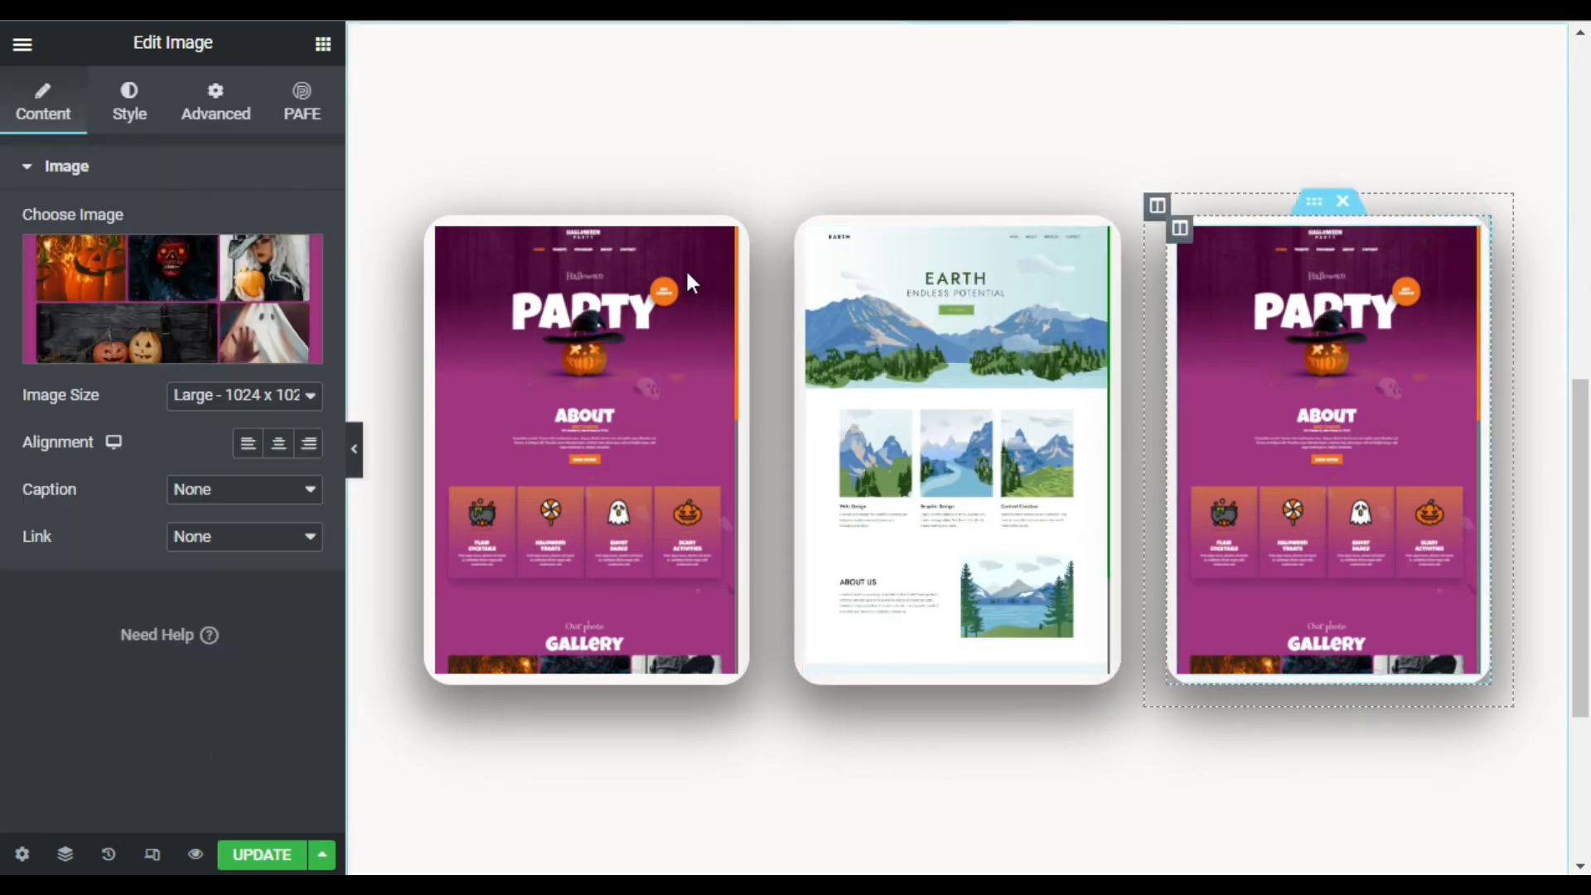
click(106, 343)
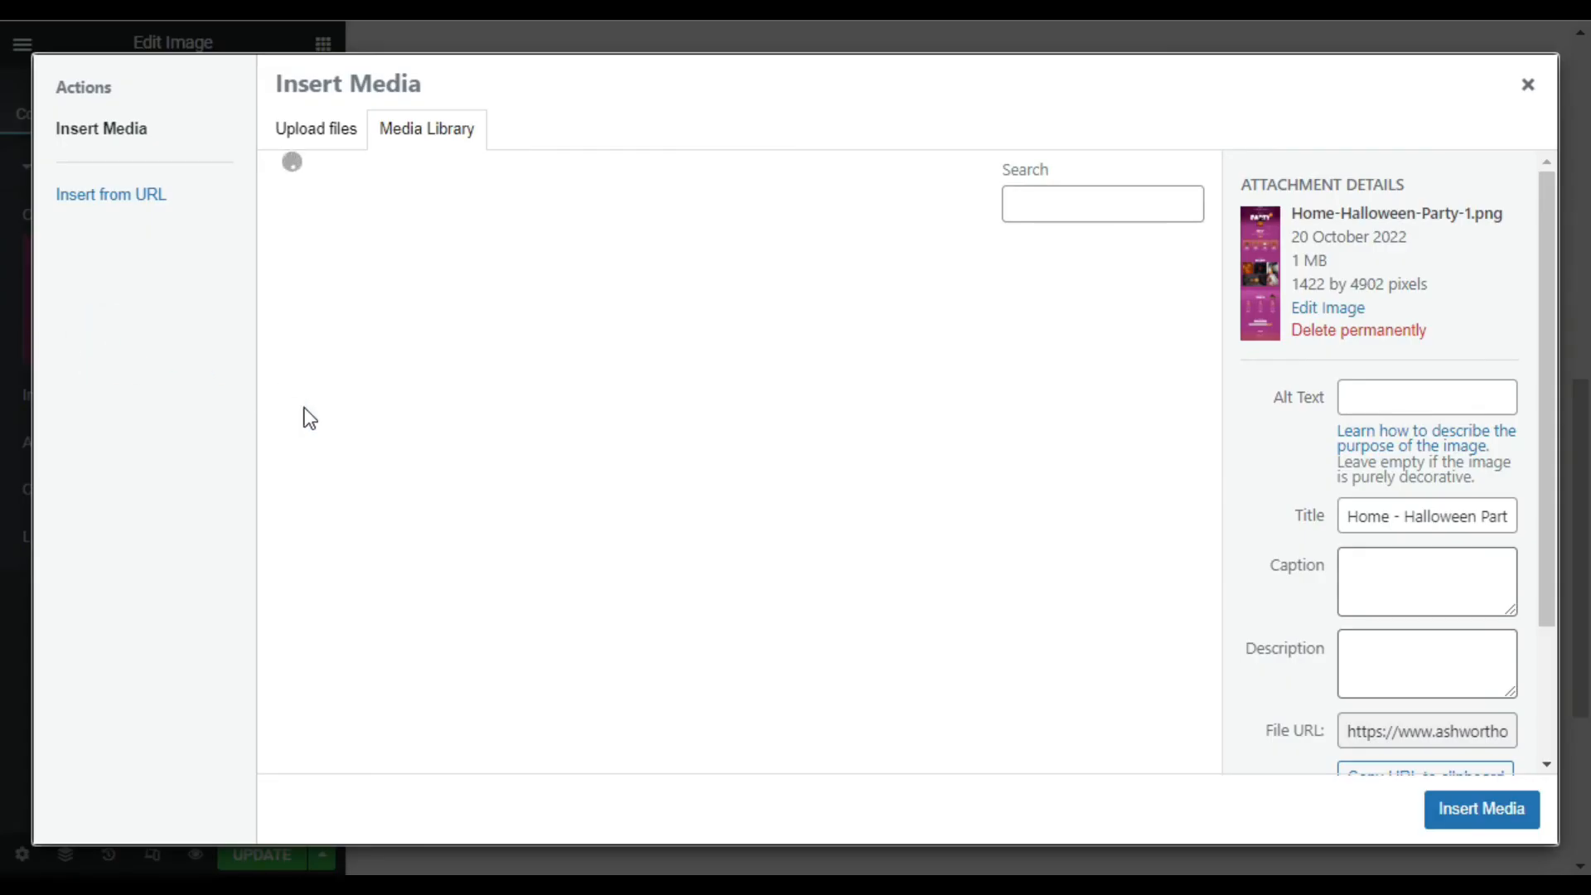
click(940, 300)
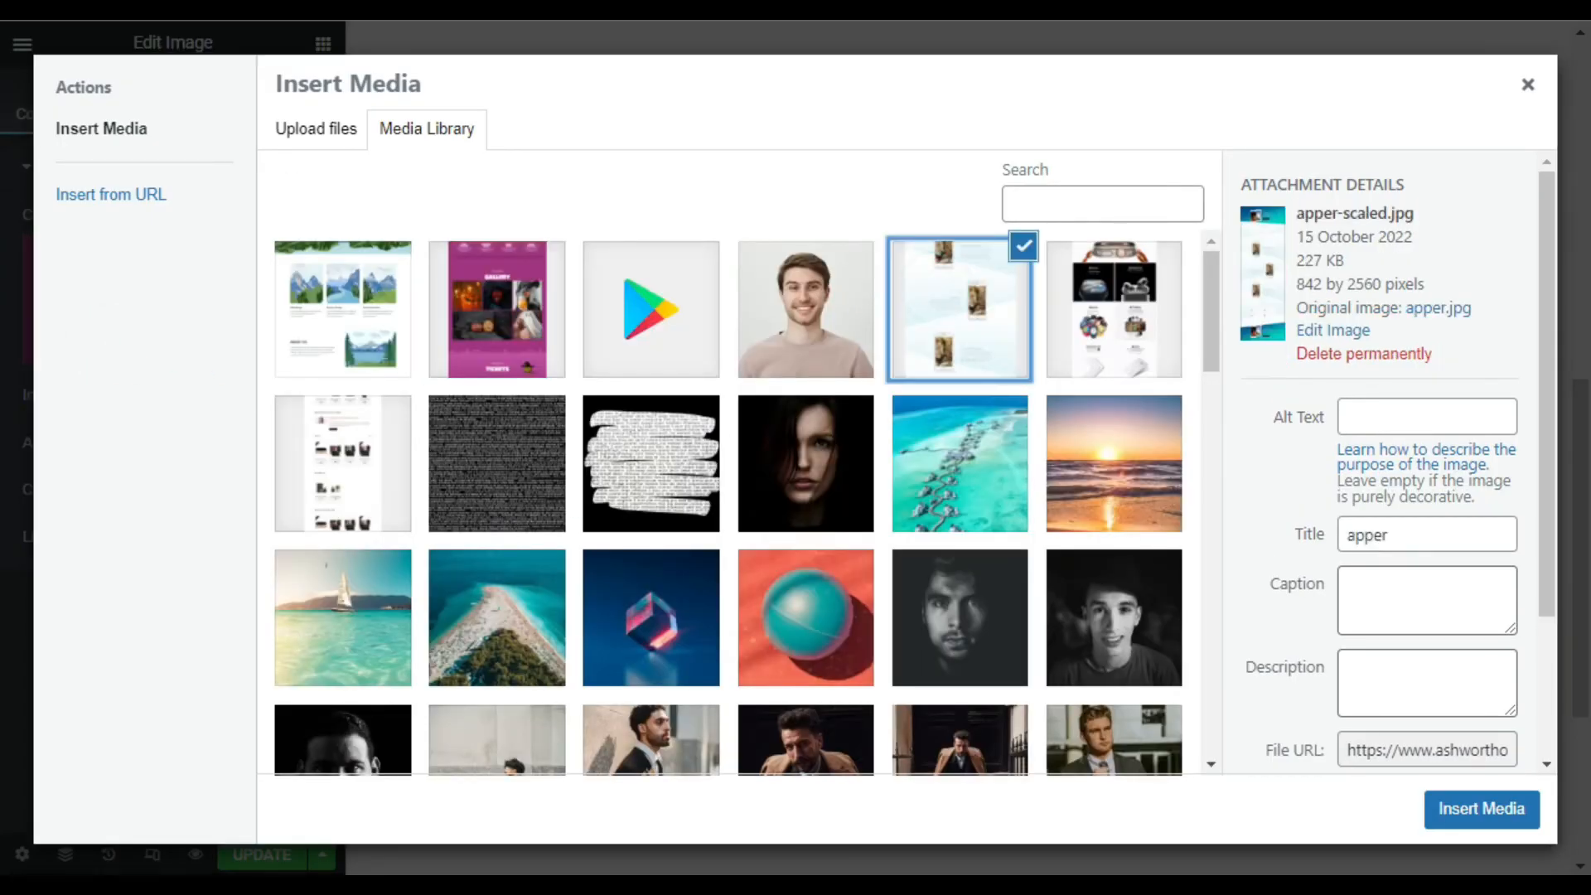
click(1490, 819)
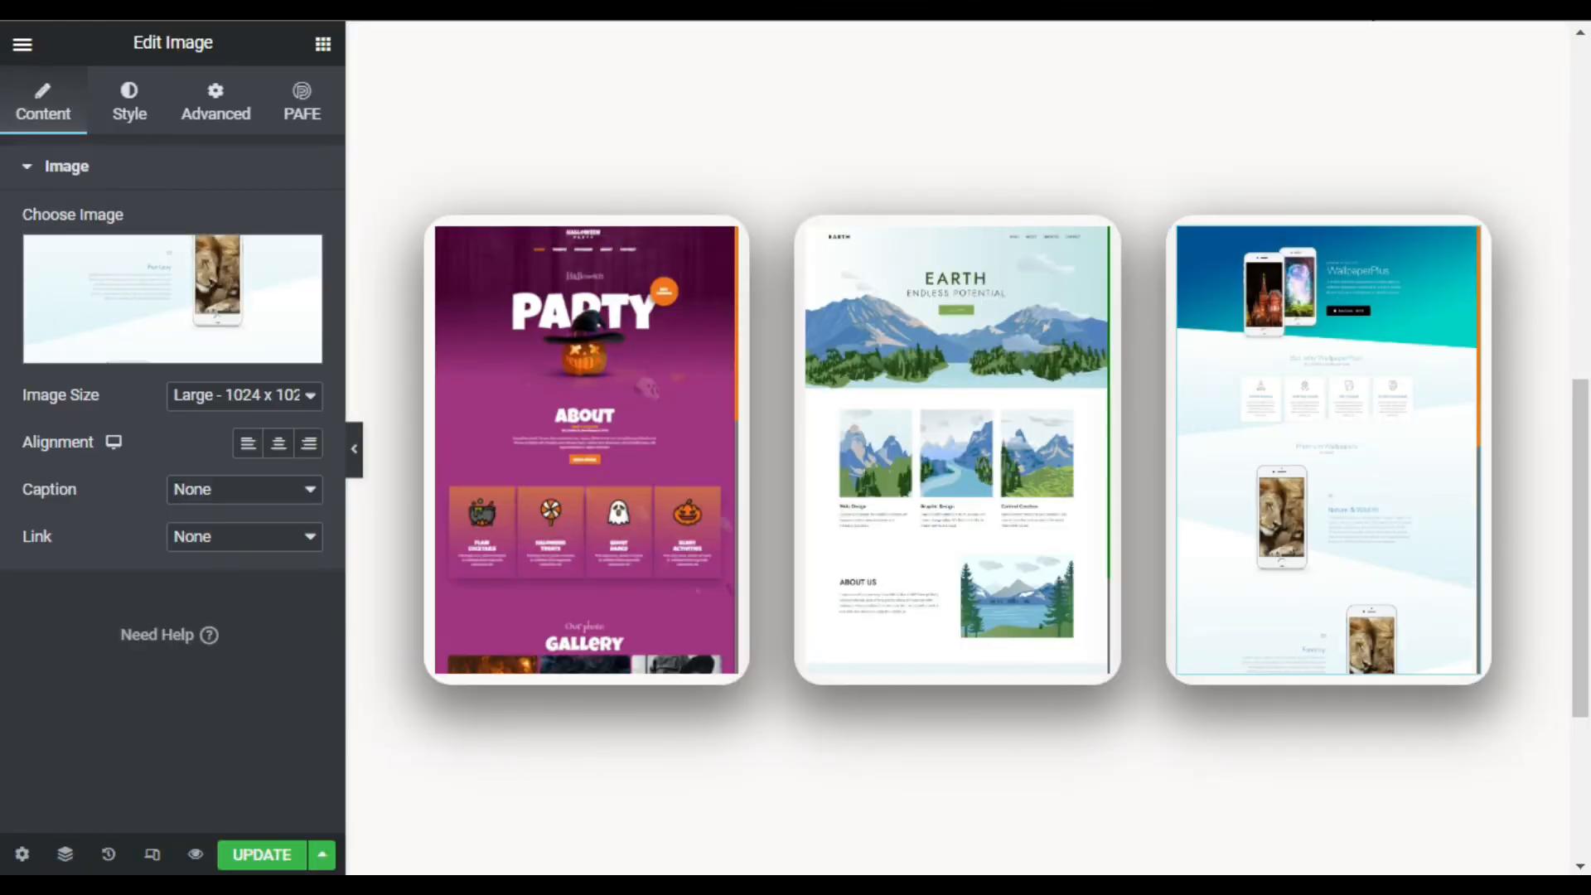
Sample the teal of the WallpaperPlus header with the ColorPick eyedropper and copy its hex code
key(alt+p)
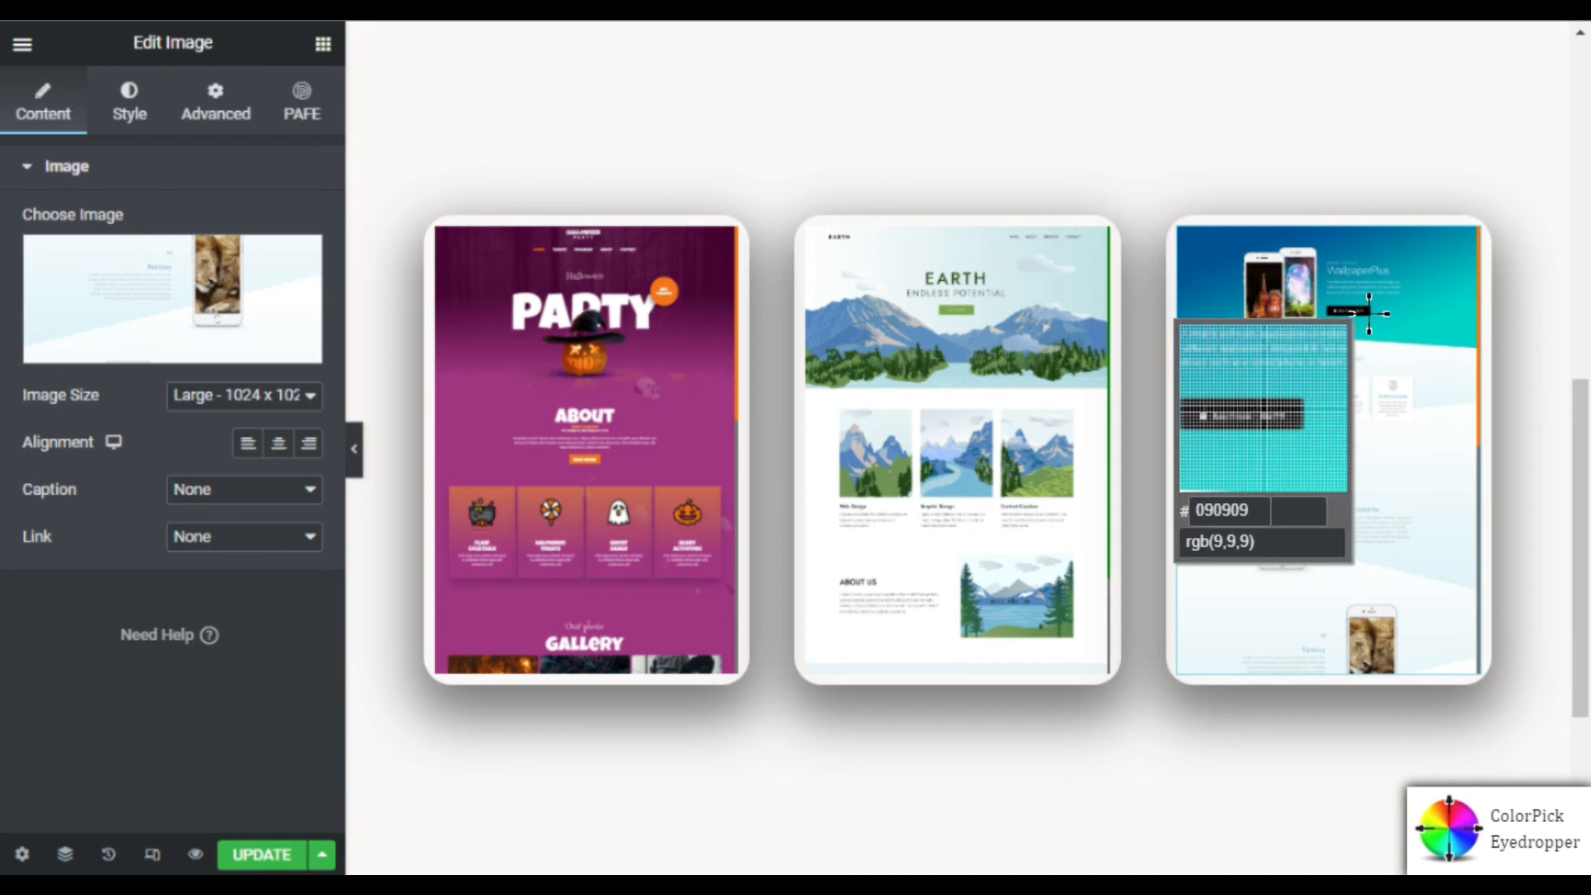
click(1389, 322)
key(ctrl+c)
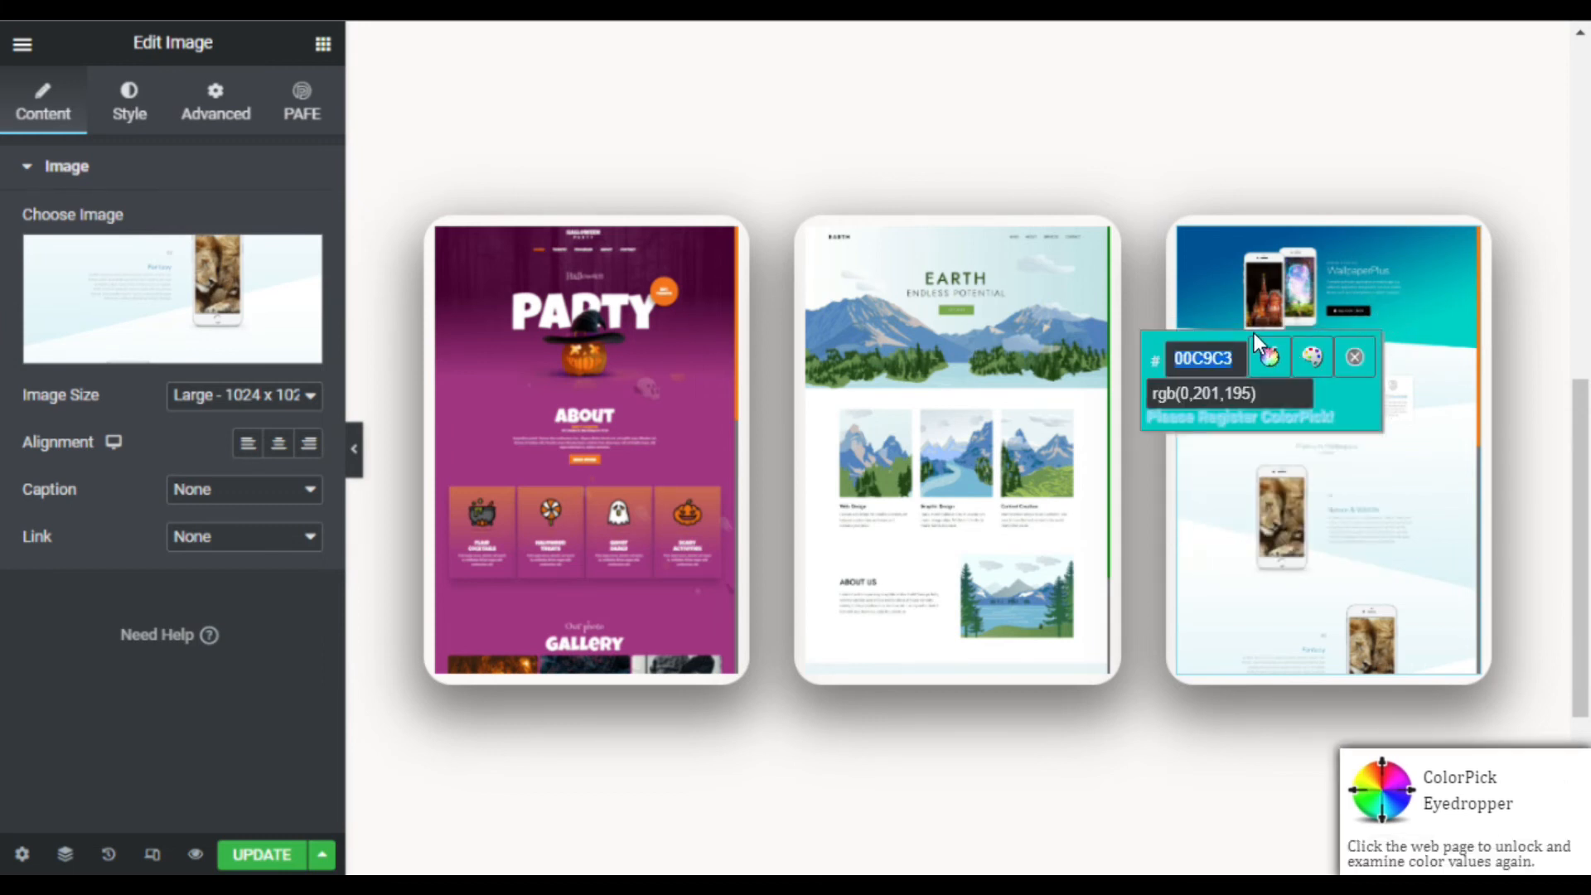
click(1356, 365)
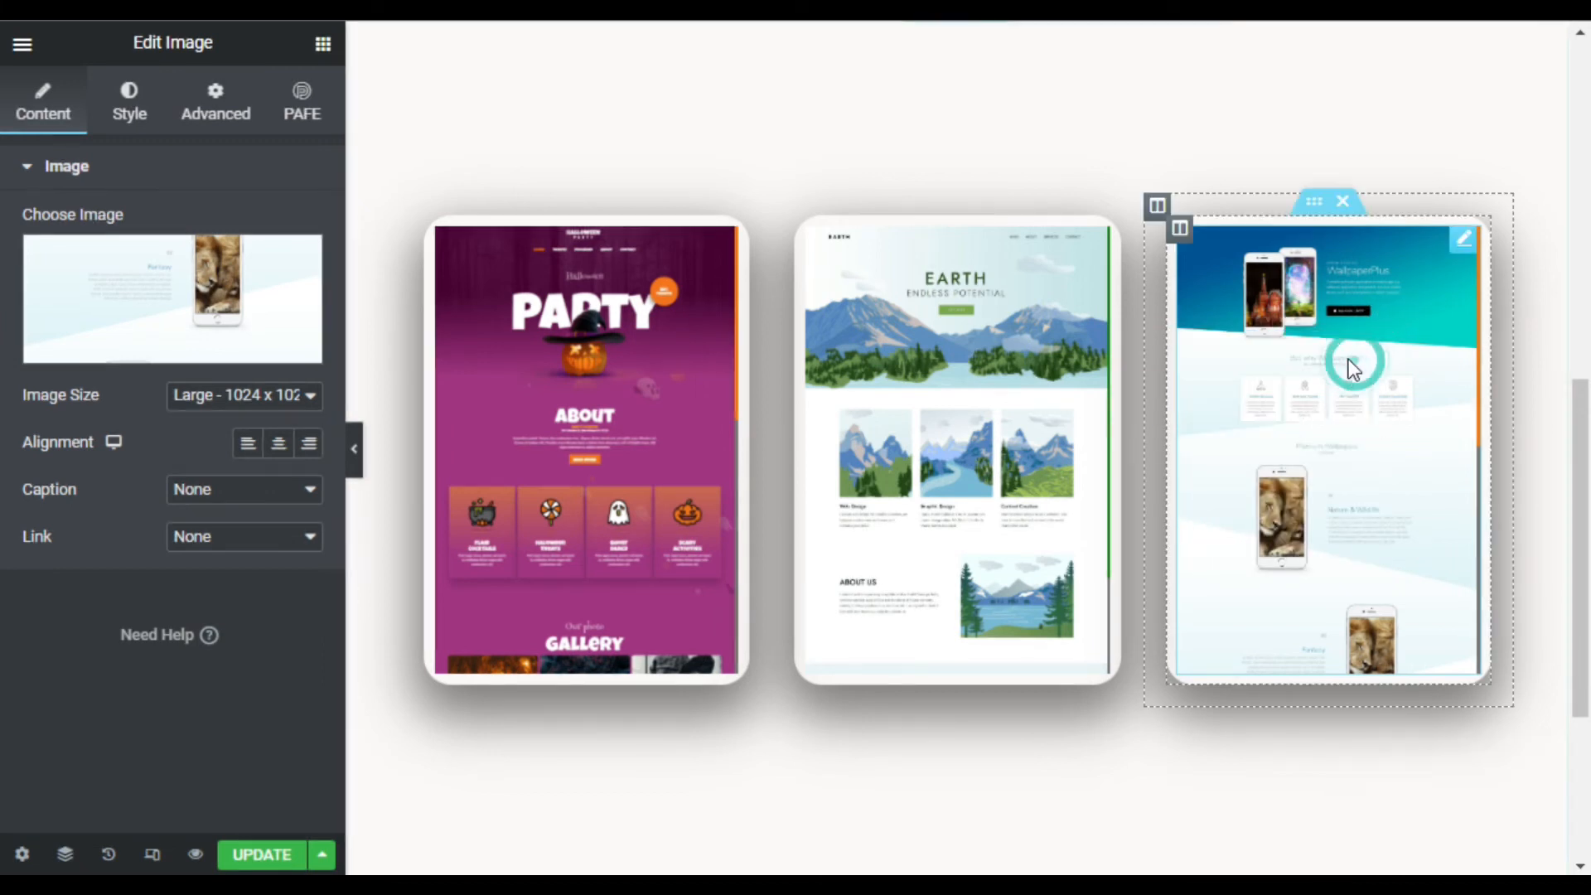
Set the scrollbar thumb's background to #00C9C3 in the WallpaperPlus image's custom CSS and check it by scrolling
click(213, 80)
scroll(285, 438, down, 3)
click(199, 692)
scroll(223, 495, down, 5)
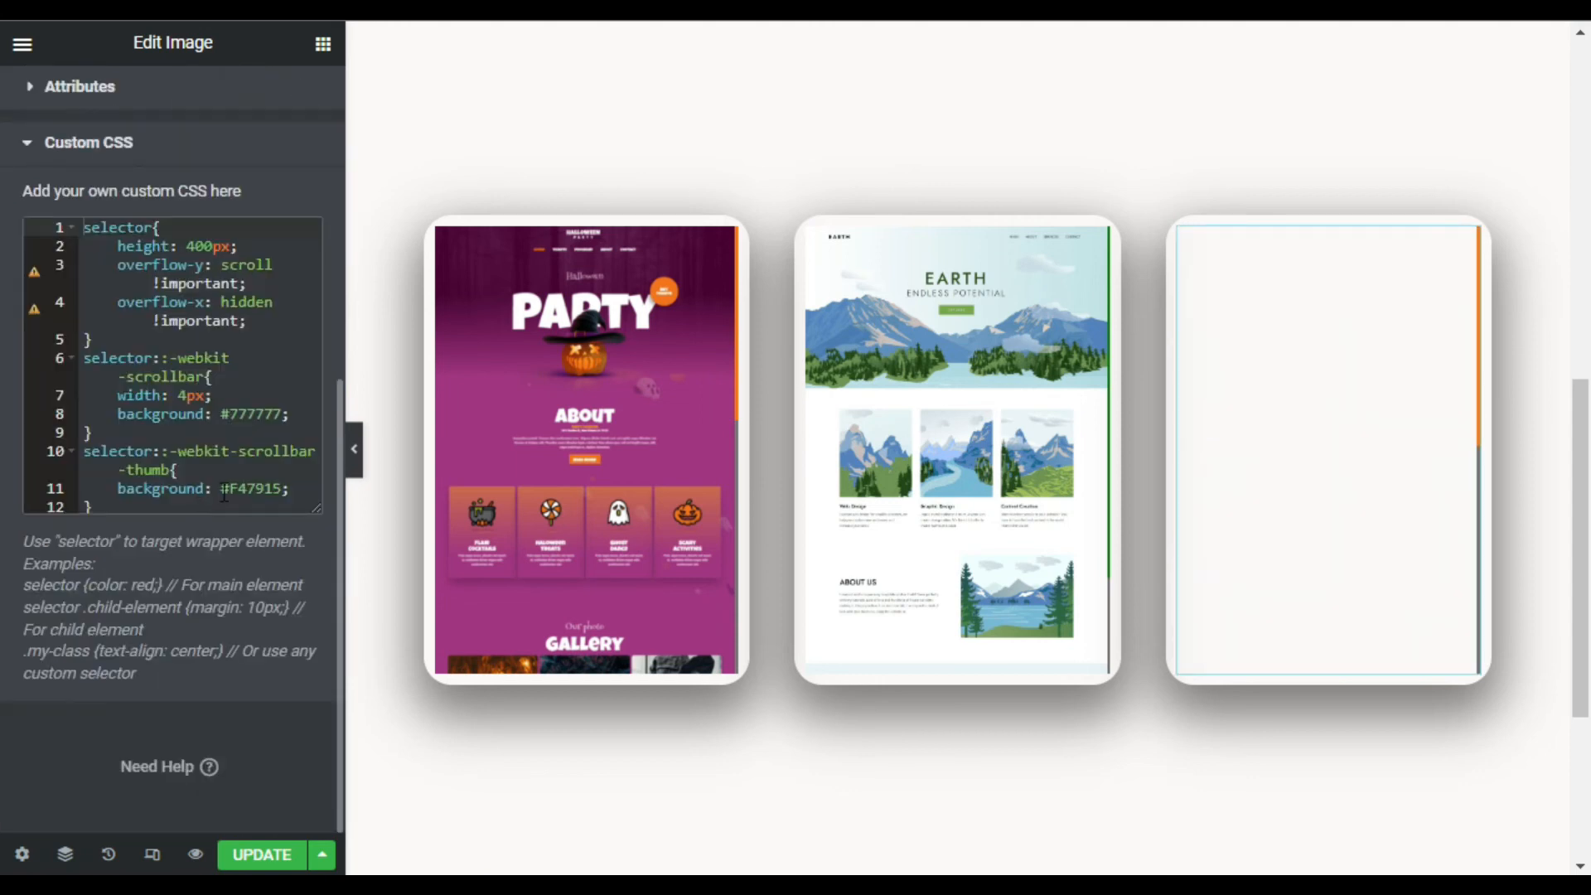
drag(233, 492, 284, 492)
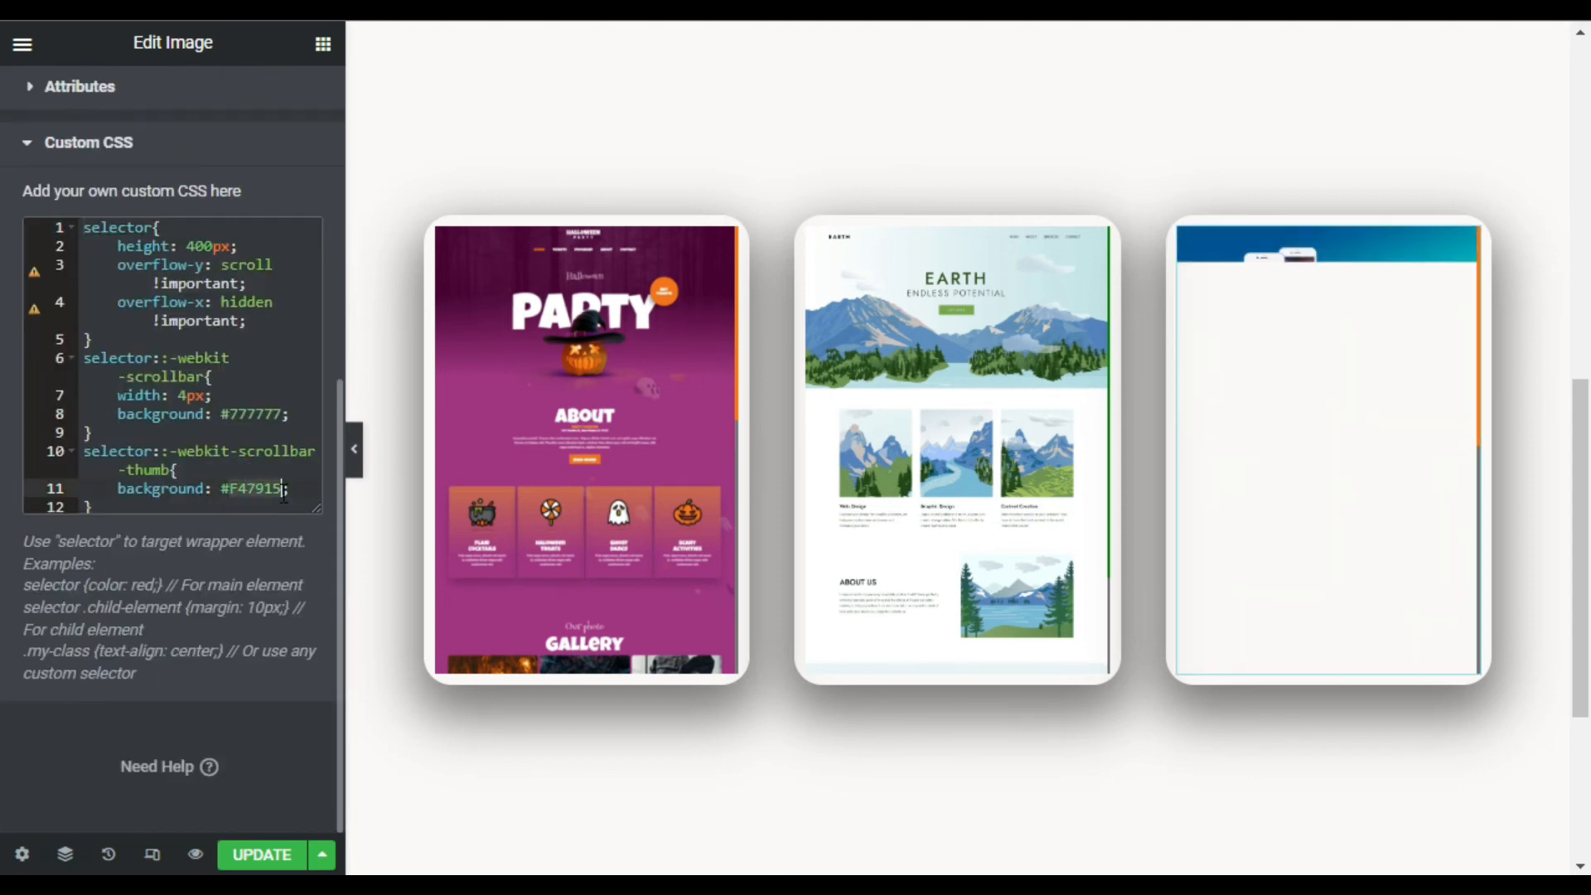
key(ctrl+v)
scroll(1385, 411, down, 4)
scroll(1371, 415, up, 5)
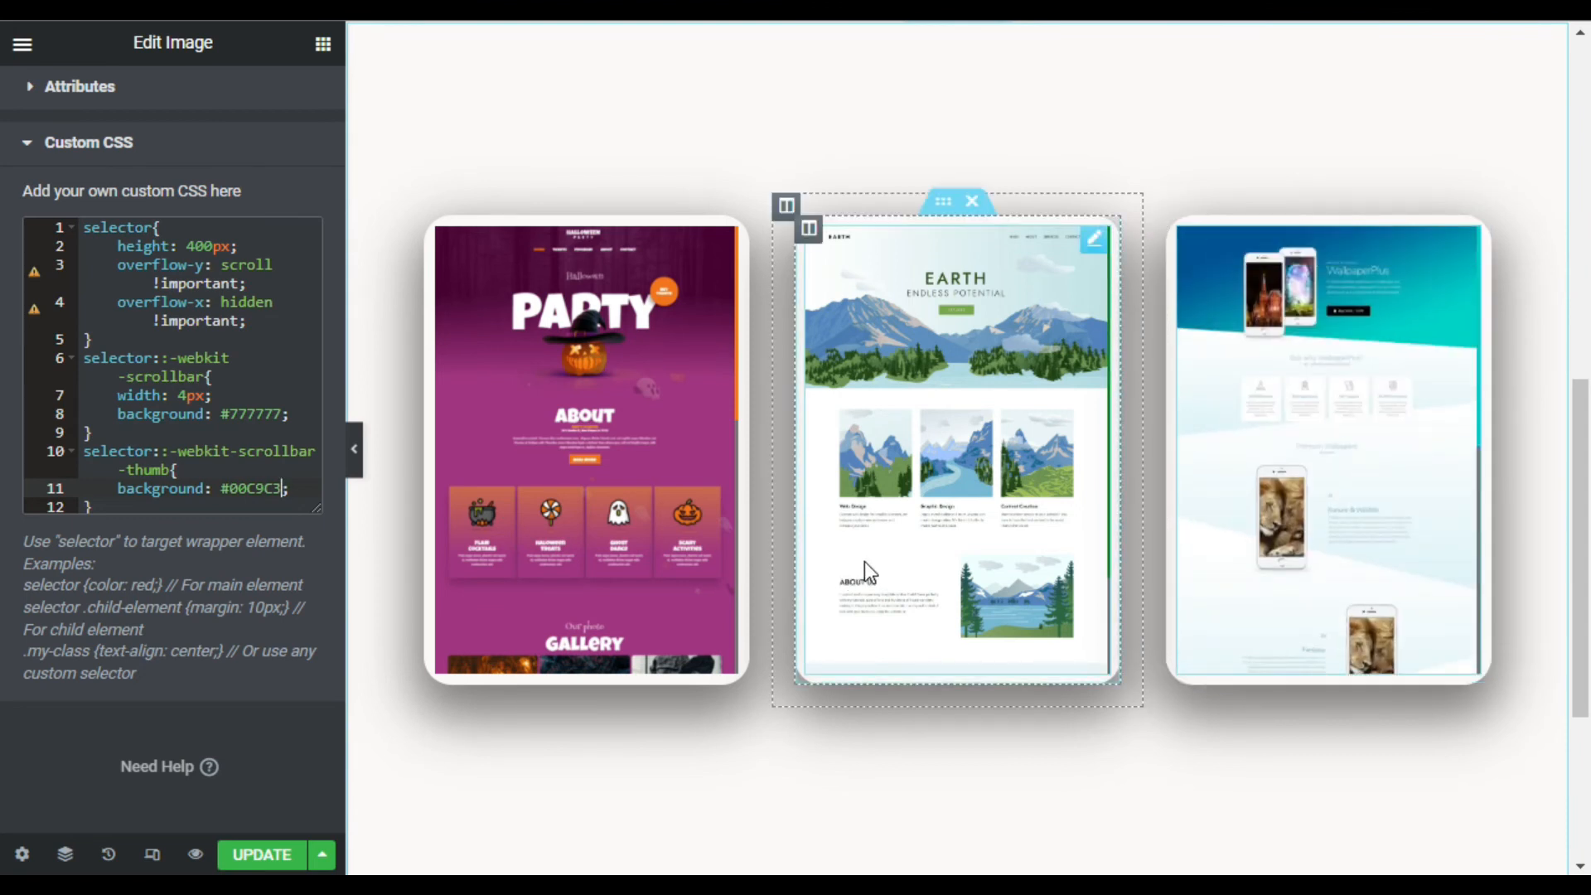
Update the page, open its preview and test scrolling the Halloween and Earth cards
click(253, 860)
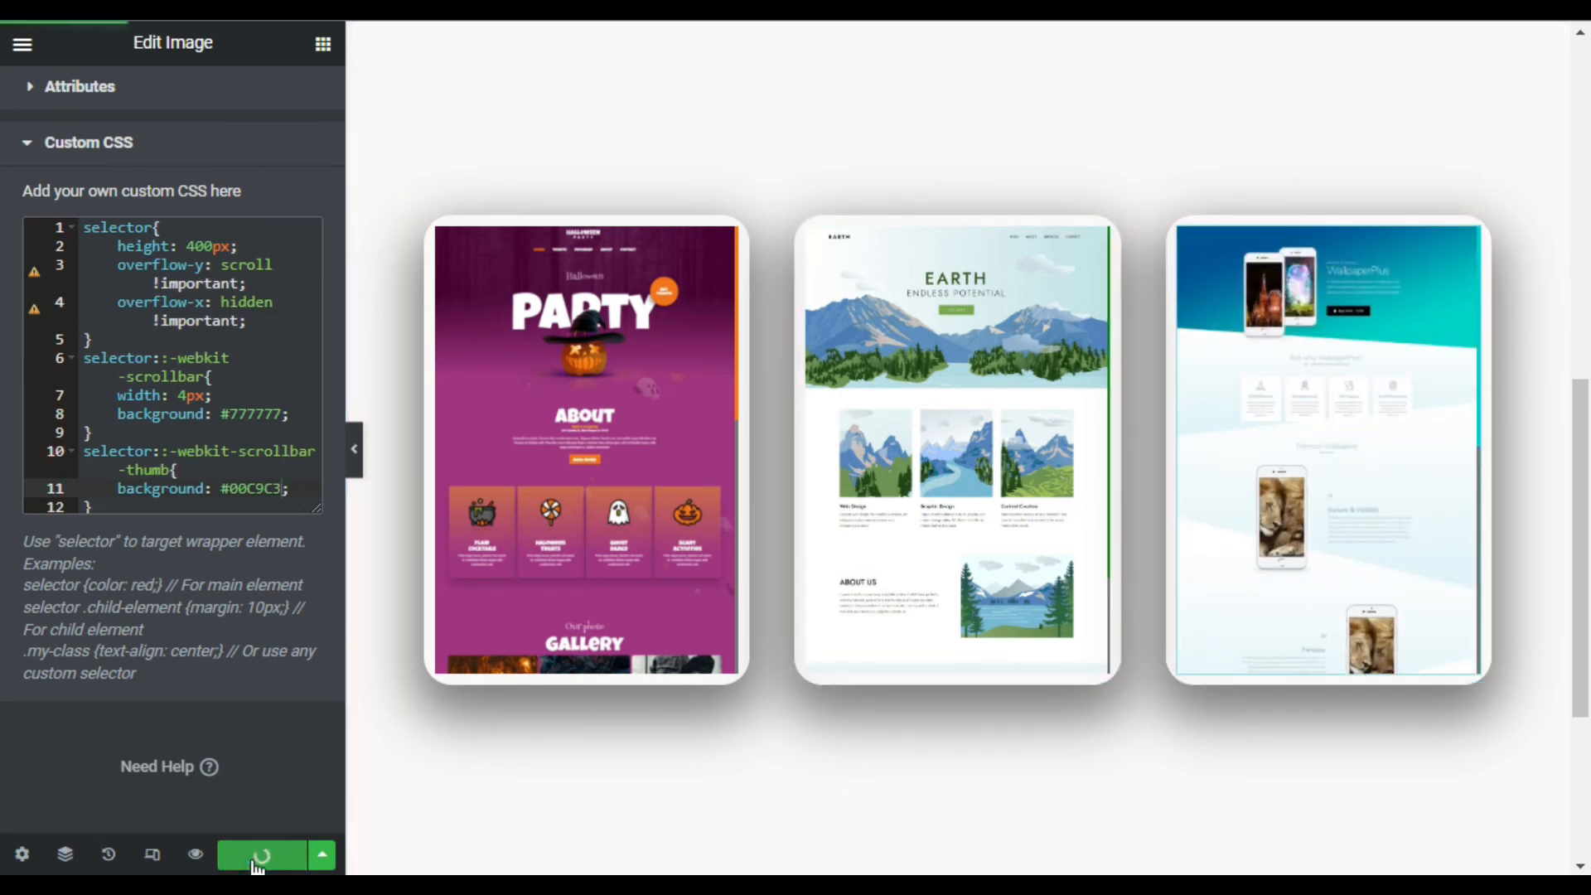
click(192, 856)
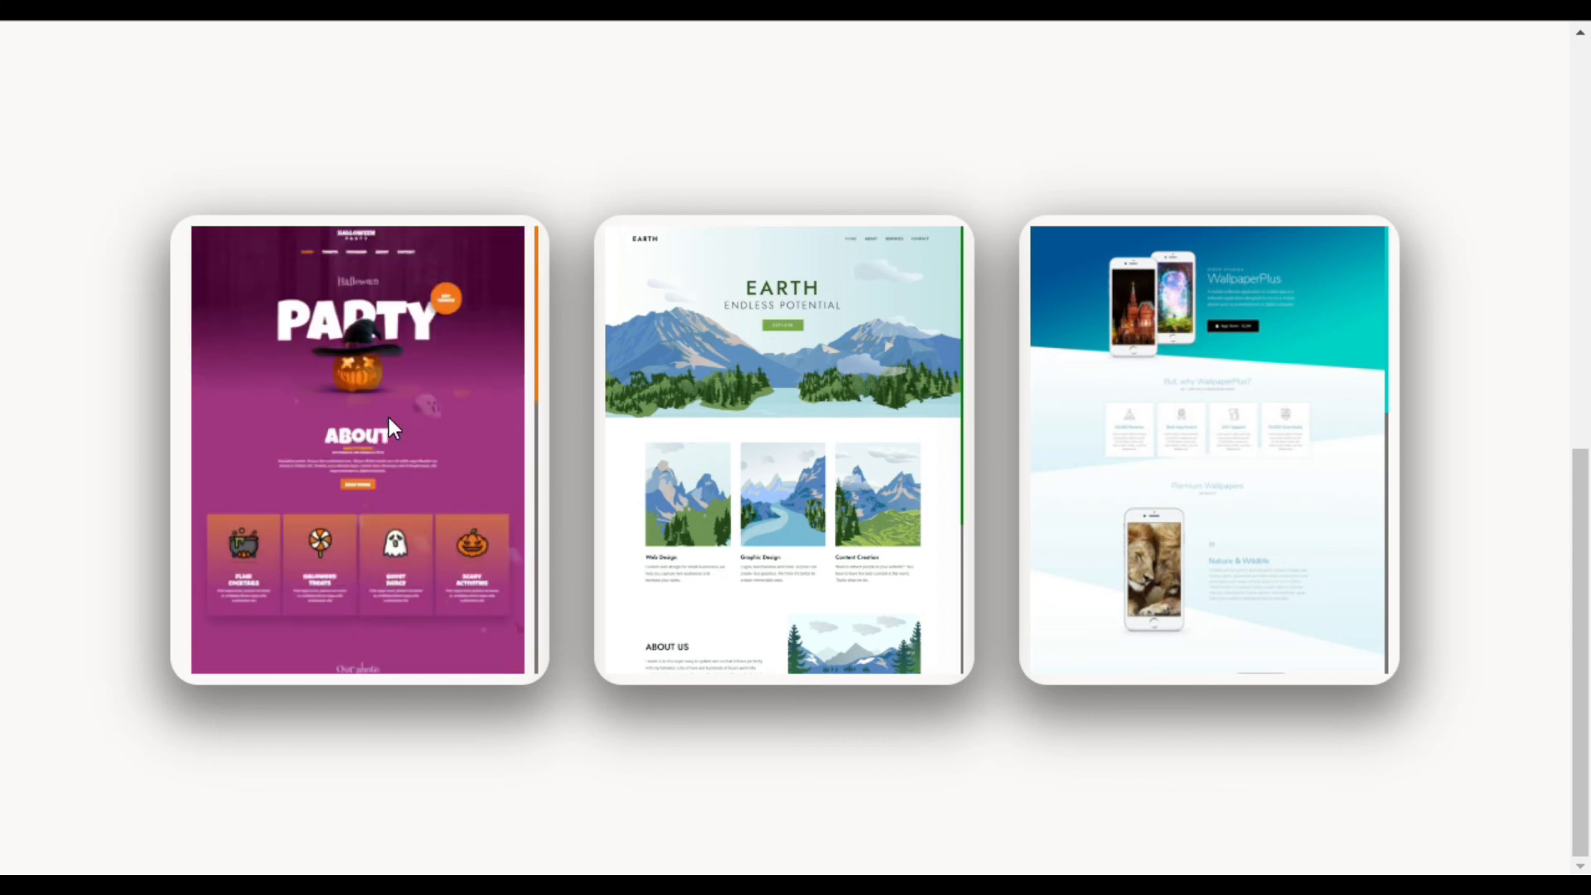
drag(538, 287, 555, 549)
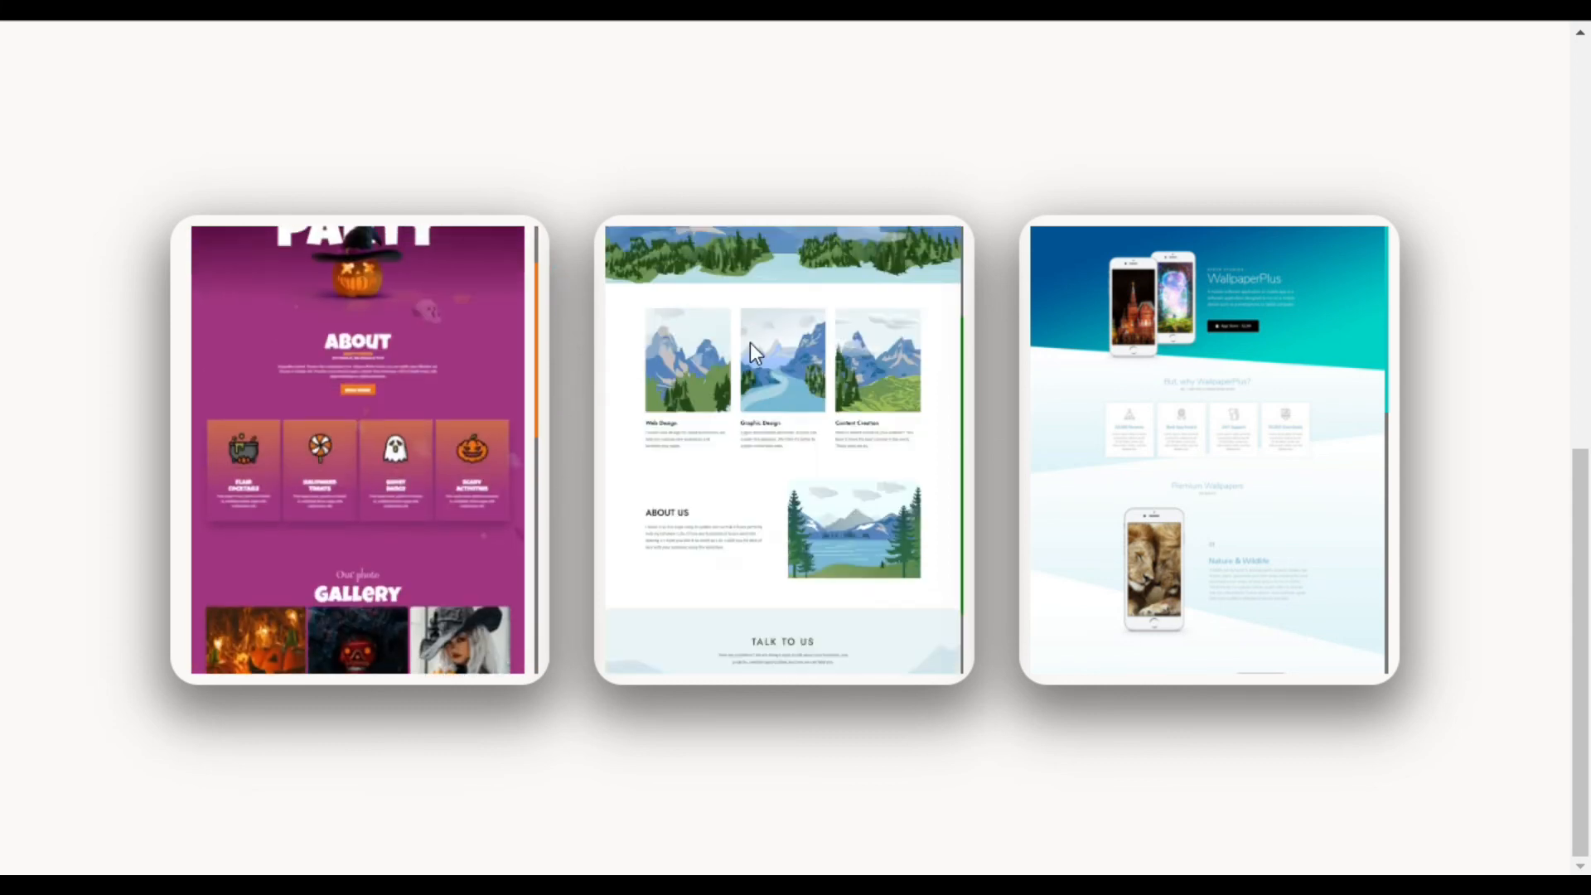